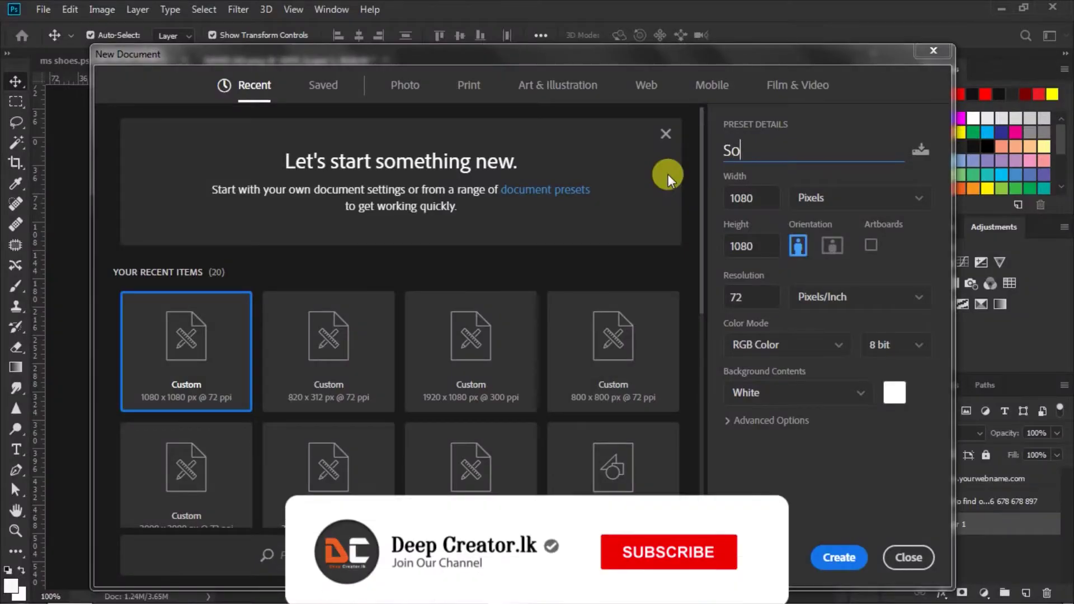
Step: Name the 1080 × 1080 px new-document preset 'Social media banner'
text(cial media banner)
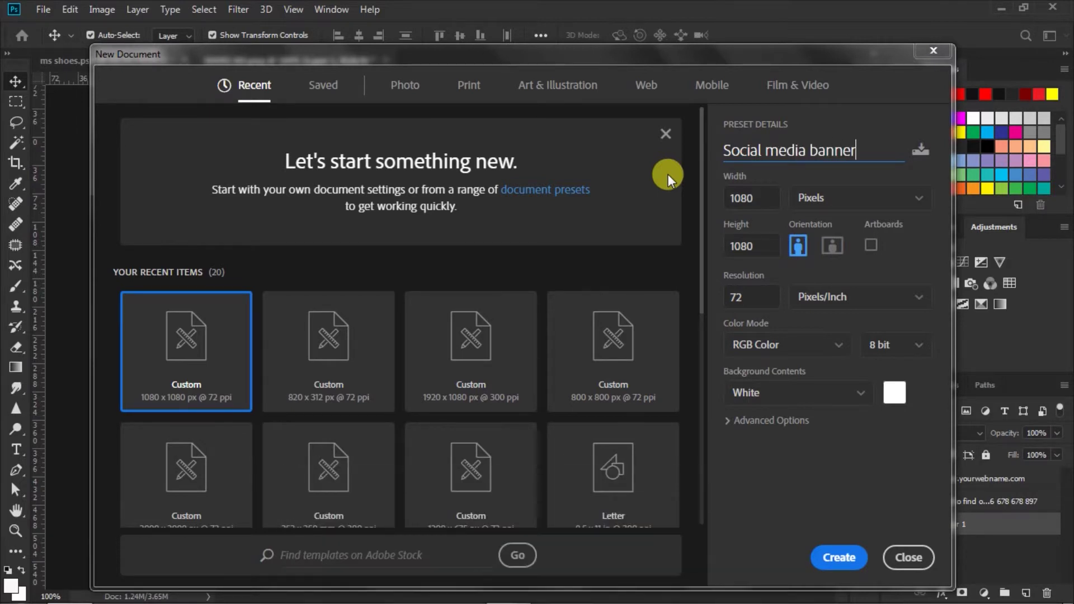
Step: Create the 1080 × 1080 px, 72 ppi Social media banner document
double_click(746, 198)
double_click(747, 245)
double_click(750, 298)
click(832, 559)
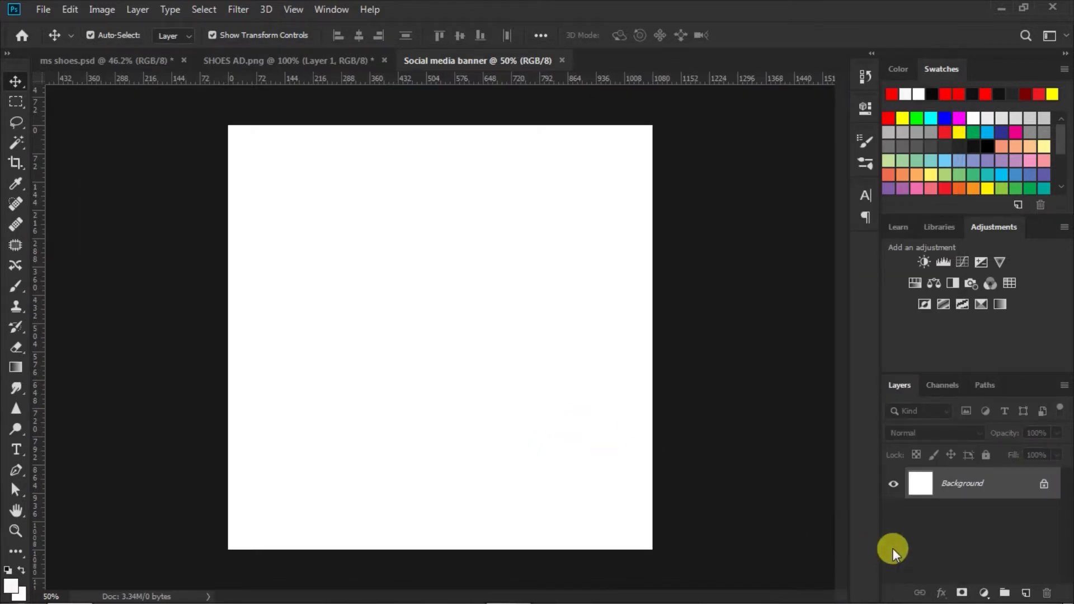
Step: Add a Solid Color fill layer set to near-black #111111
click(984, 592)
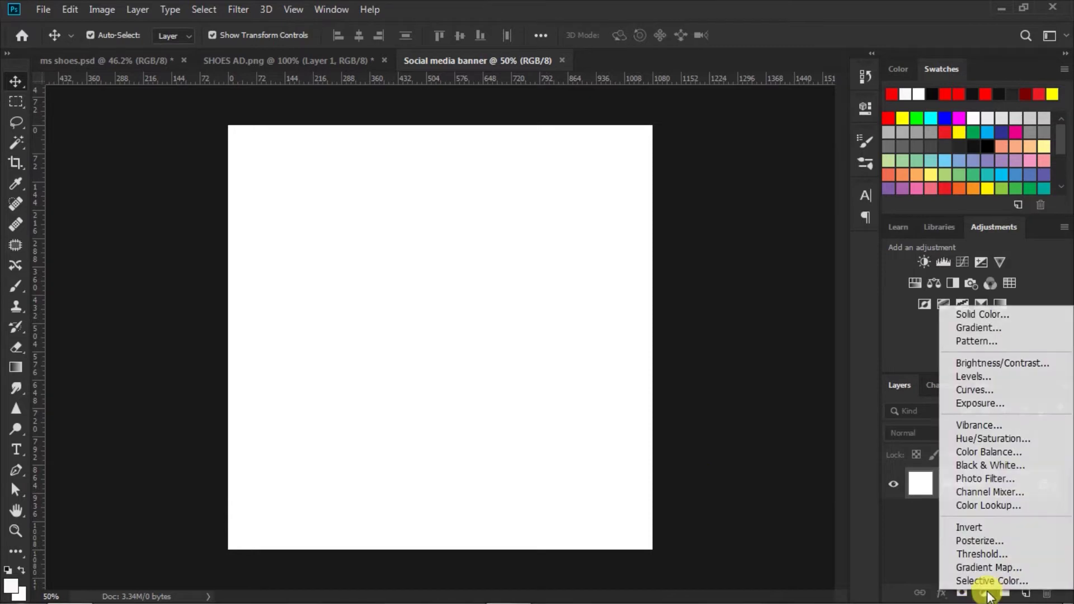
click(977, 313)
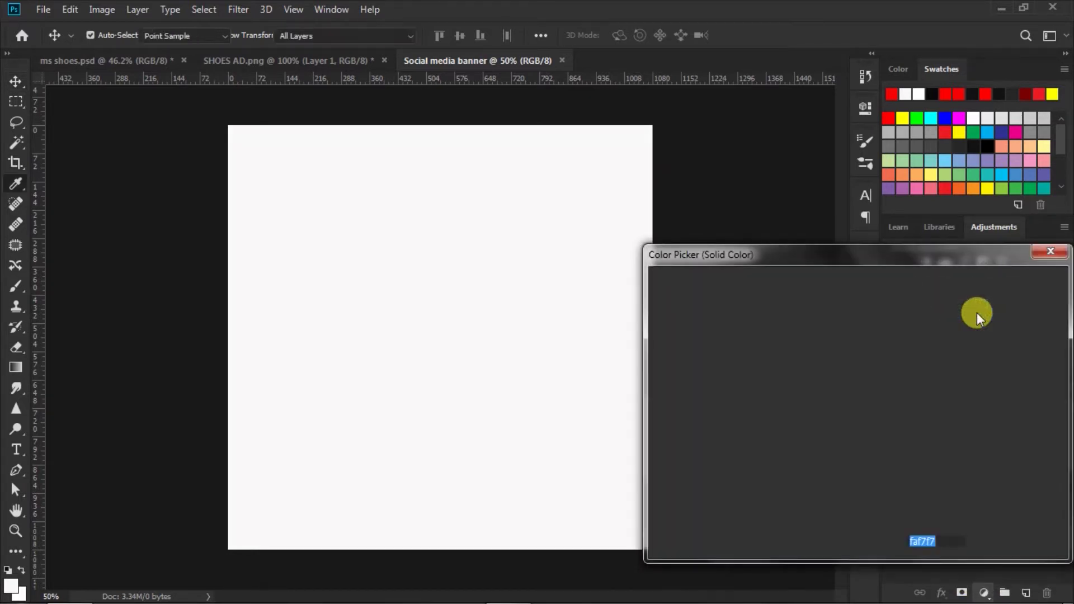
click(973, 94)
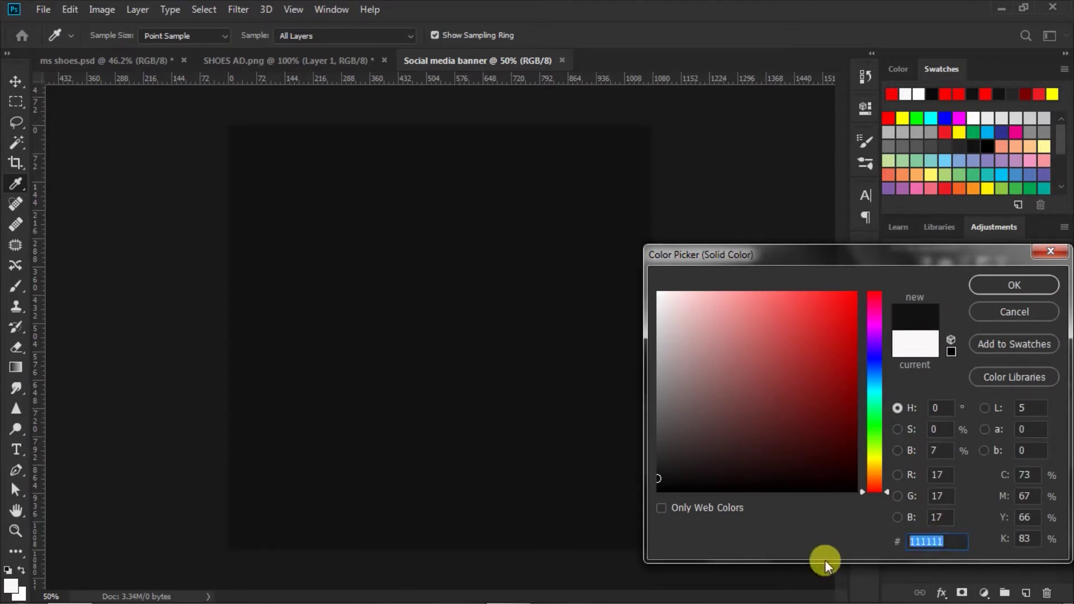
click(996, 287)
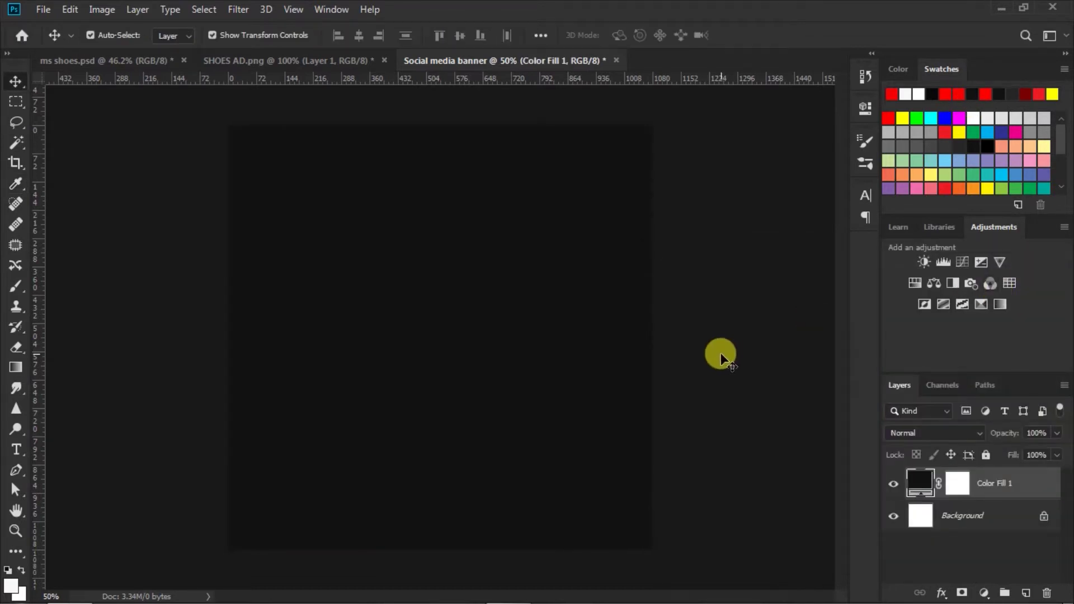
click(344, 60)
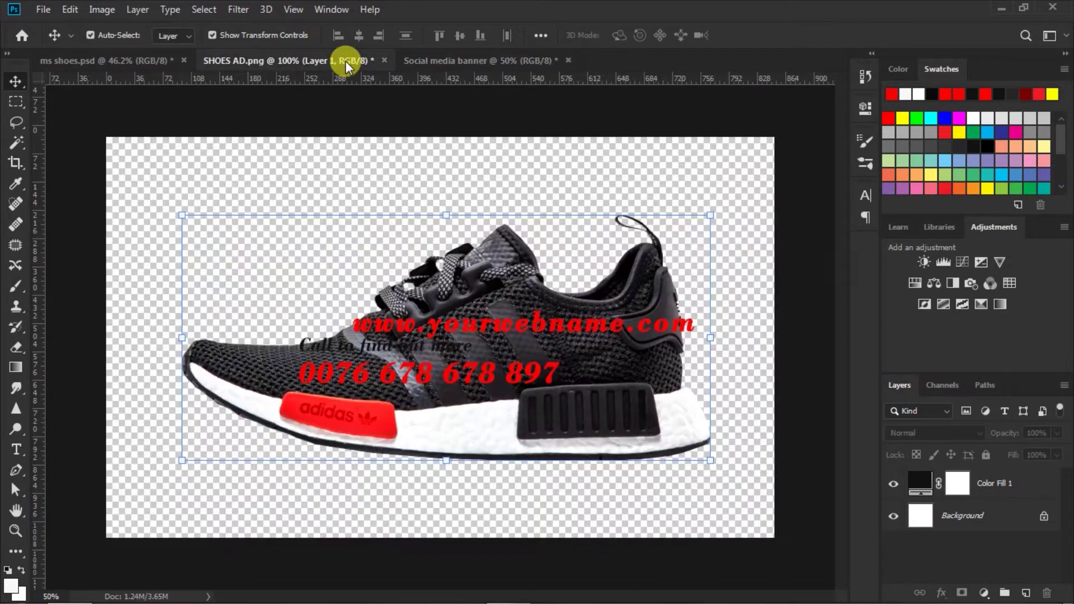
Step: Drag the sneaker from SHOES AD.png into the banner's lower middle as Layer 1
drag(500, 243, 501, 84)
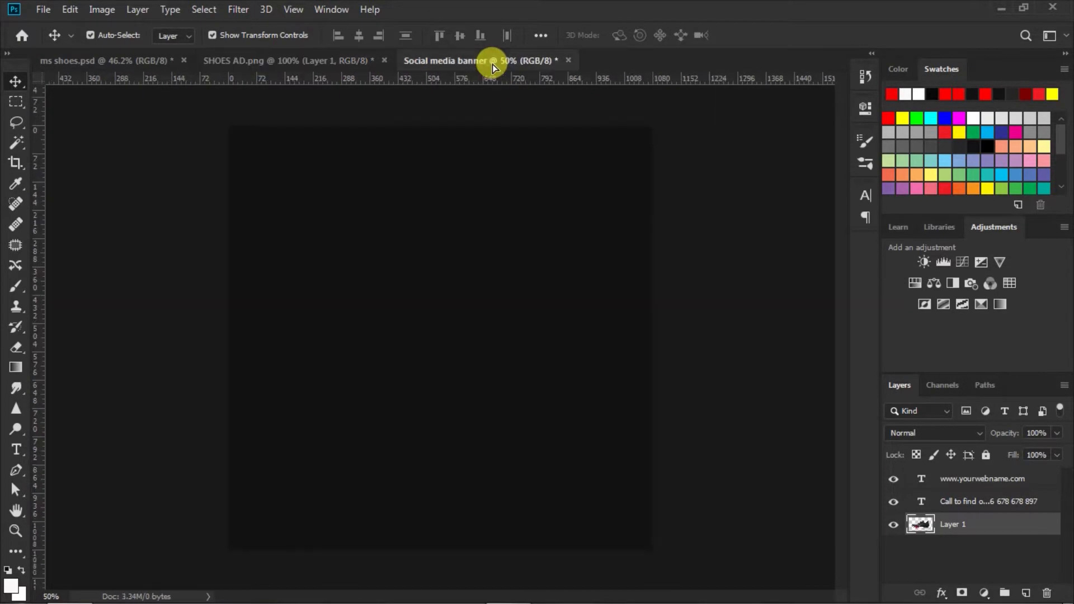
mouse_move(492, 66)
mouse_down()
mouse_move(471, 302)
mouse_move(509, 393)
mouse_move(504, 382)
mouse_up()
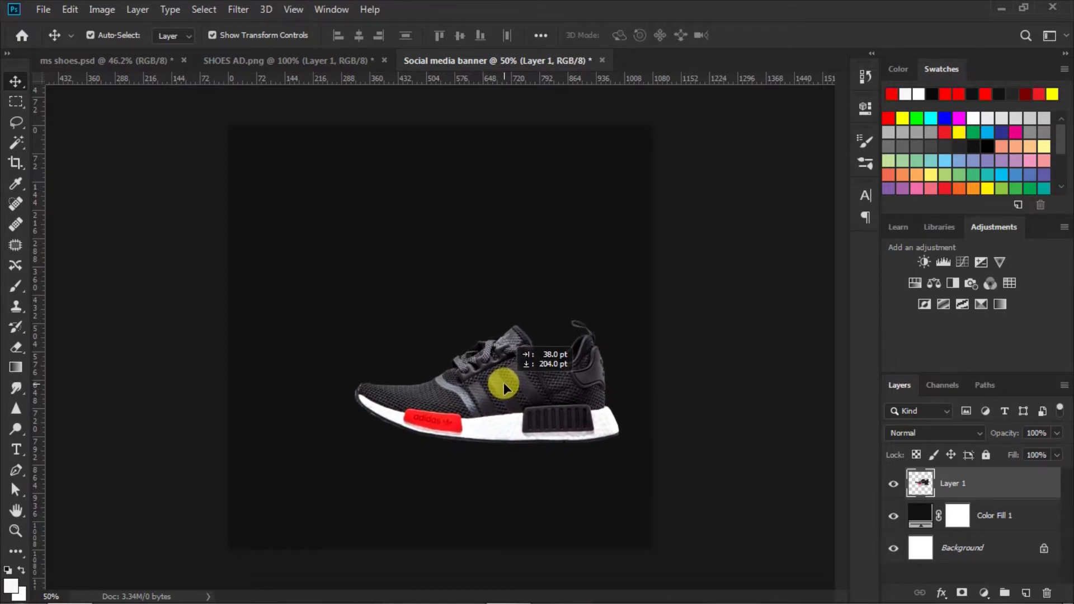
click(697, 356)
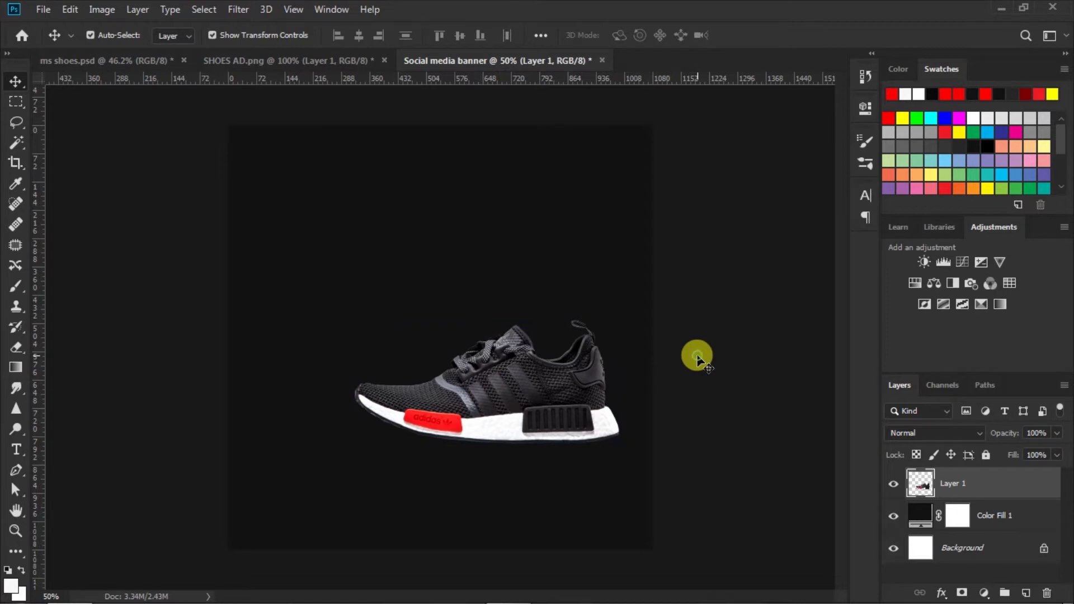
click(920, 515)
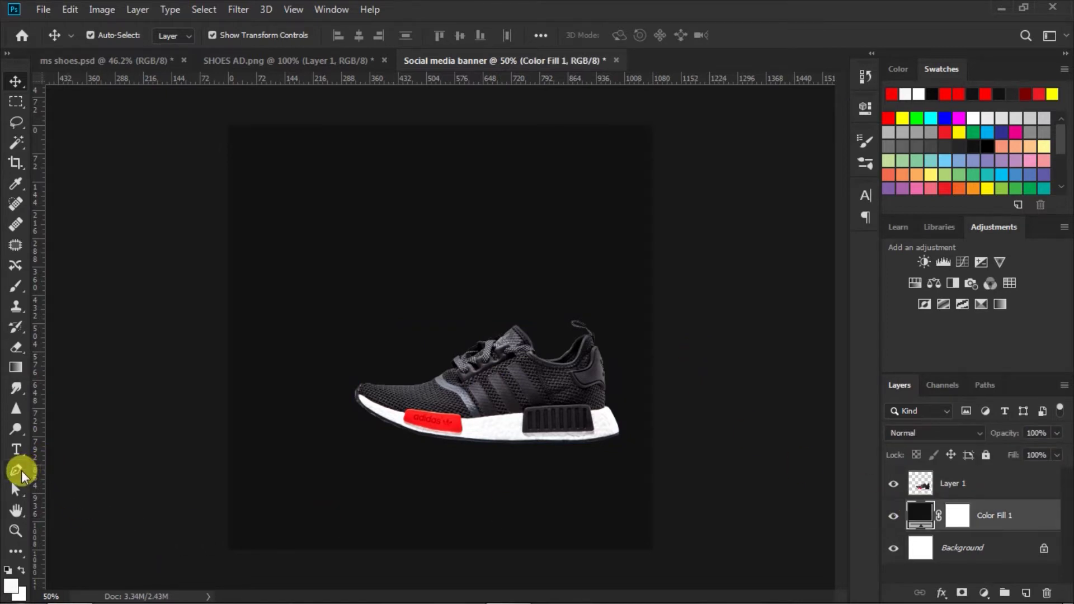
Step: Set the Pen tool to Shape mode with no stroke and white fill
click(16, 471)
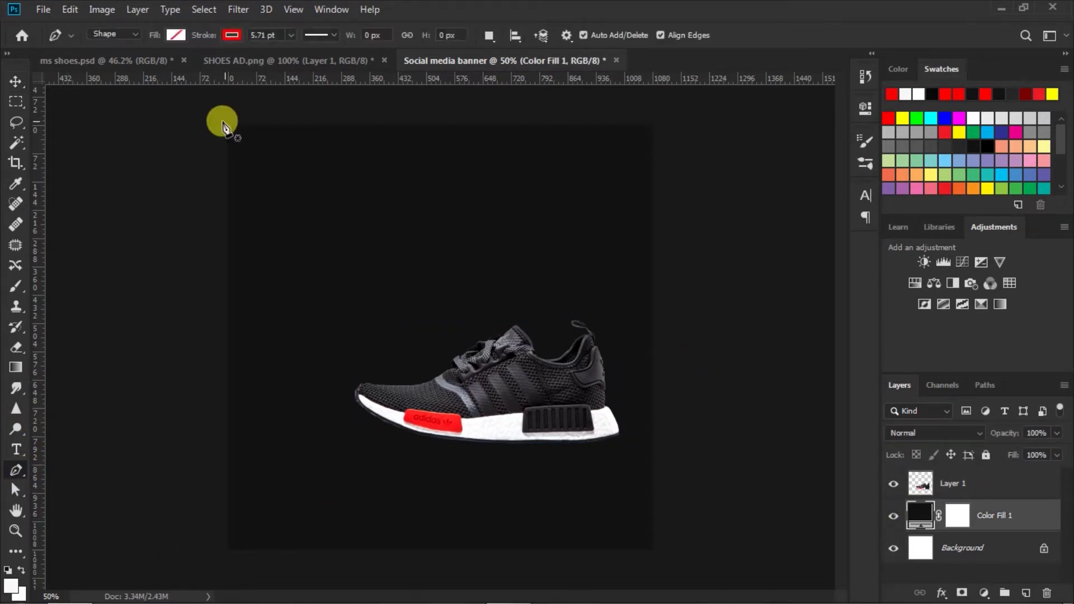
click(231, 35)
click(164, 64)
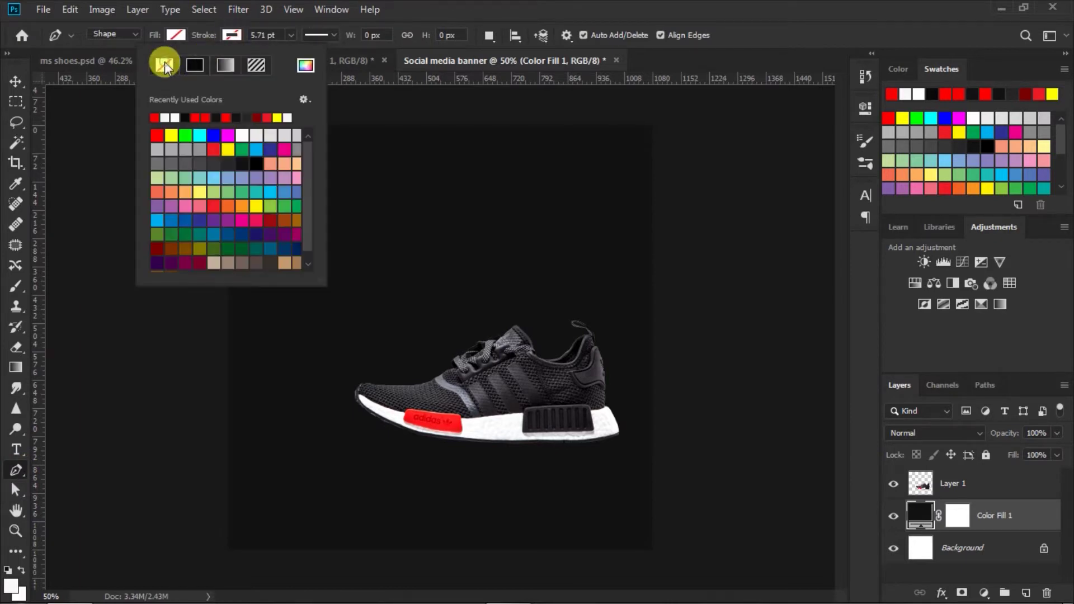
click(177, 35)
click(109, 118)
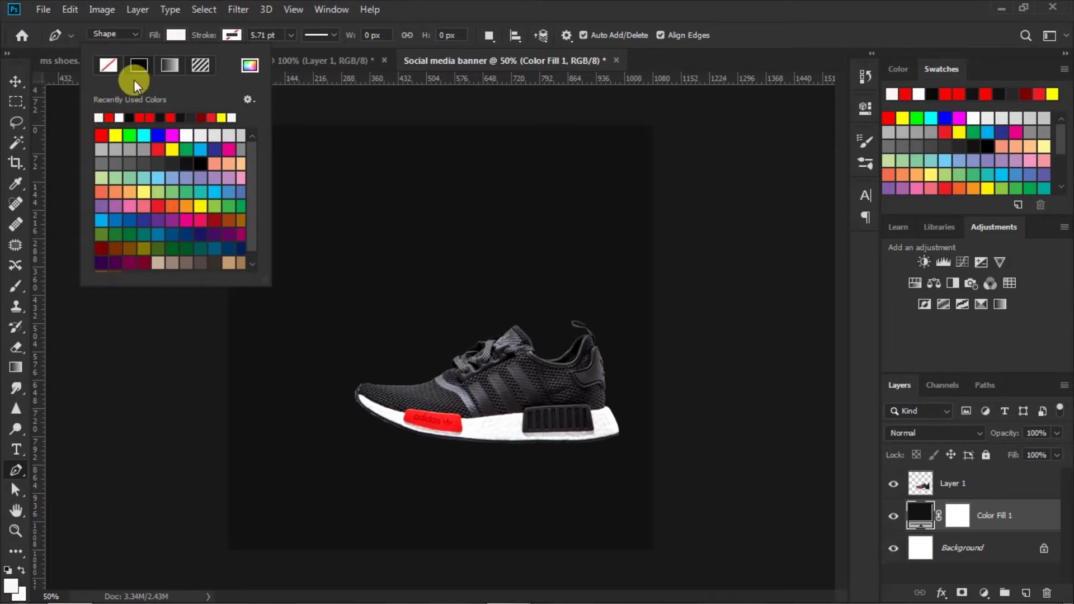
click(173, 35)
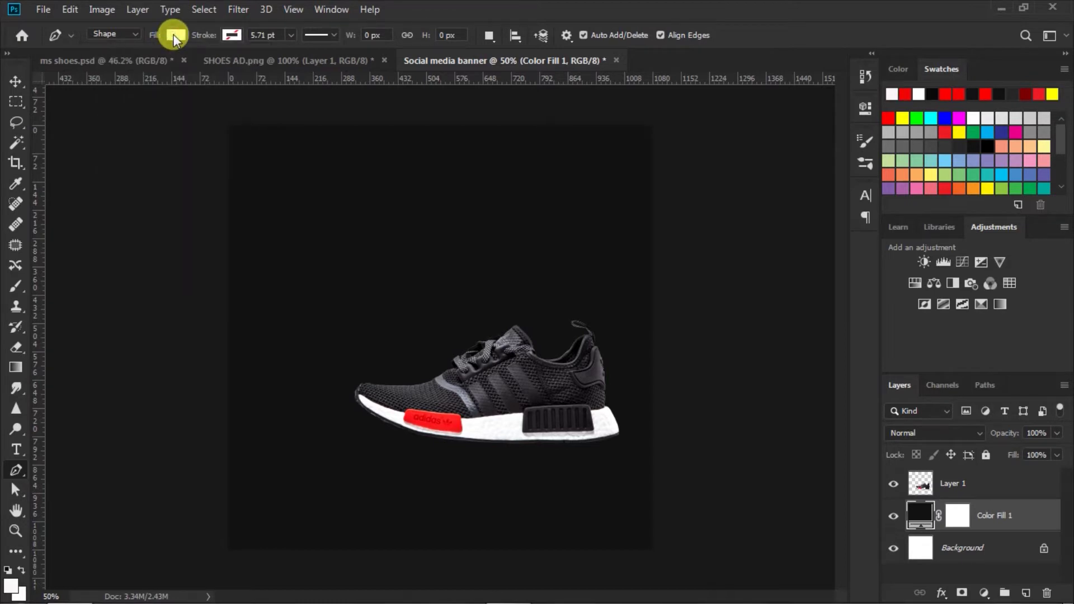
Step: Draw a closed shape across the bottom with its top curving beneath the sneaker
click(220, 227)
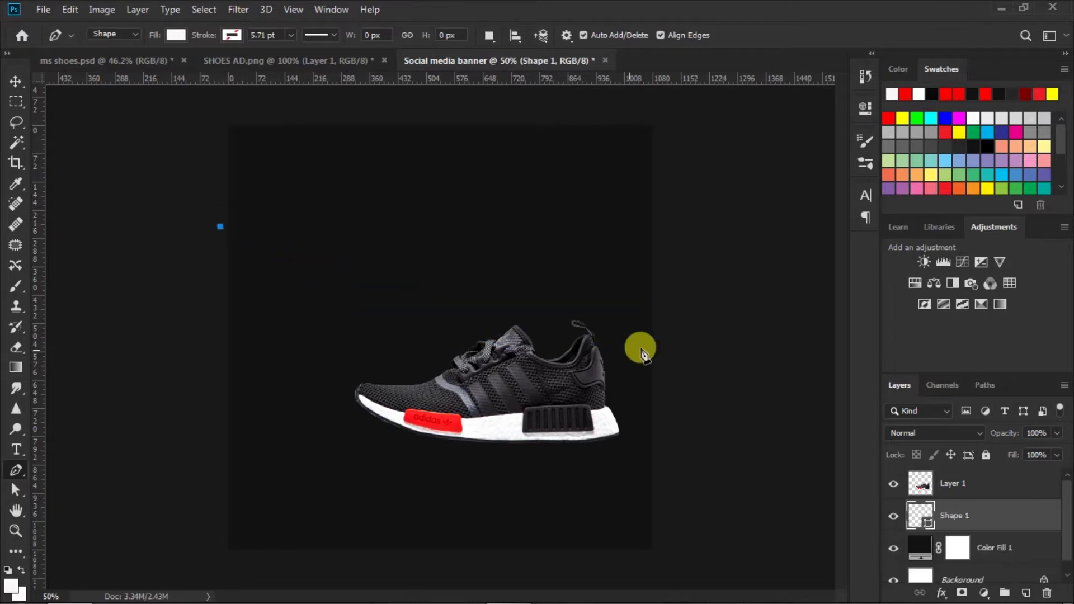
click(683, 356)
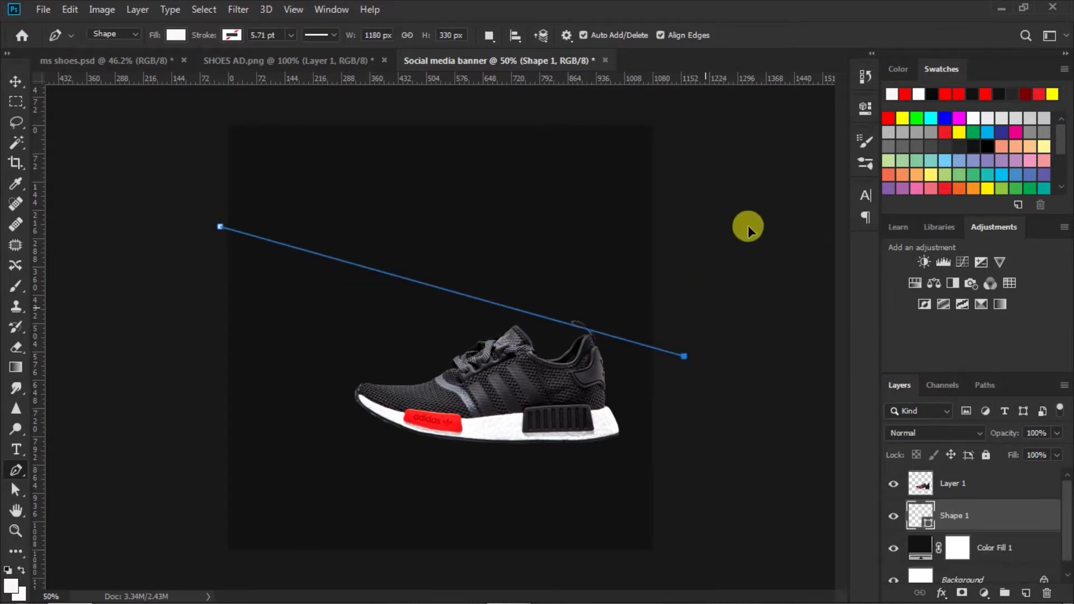
mouse_move(809, 144)
mouse_down()
mouse_move(884, 136)
mouse_move(945, 163)
mouse_up()
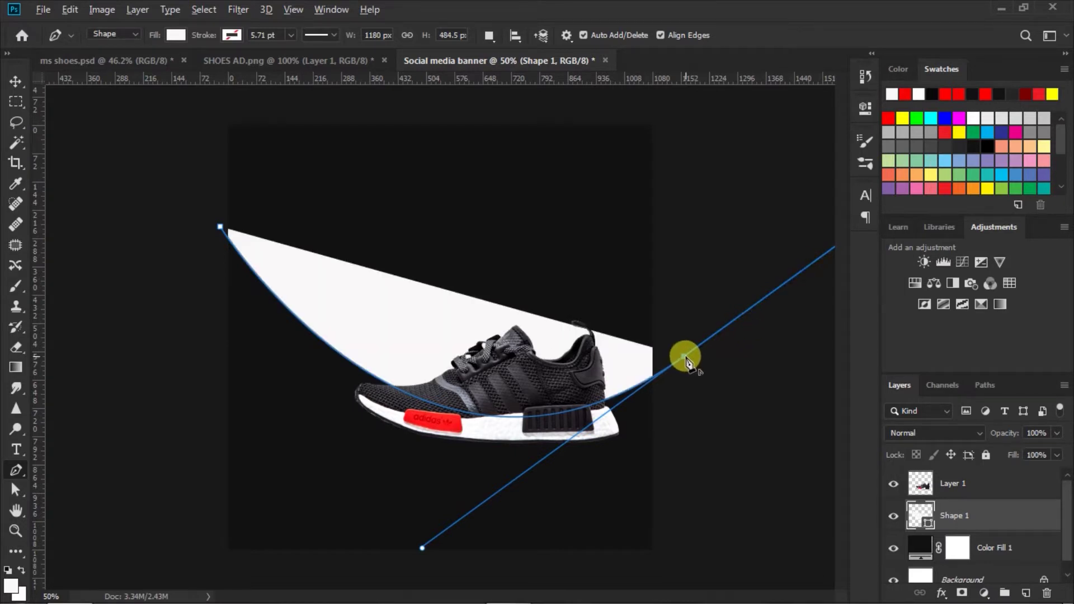
drag(685, 357, 683, 564)
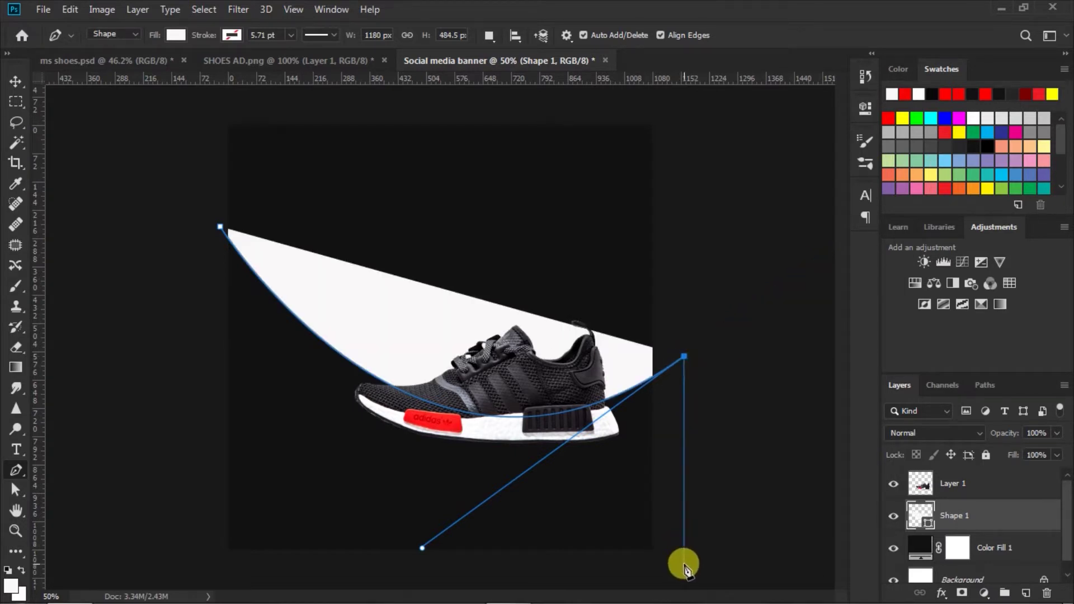
click(224, 558)
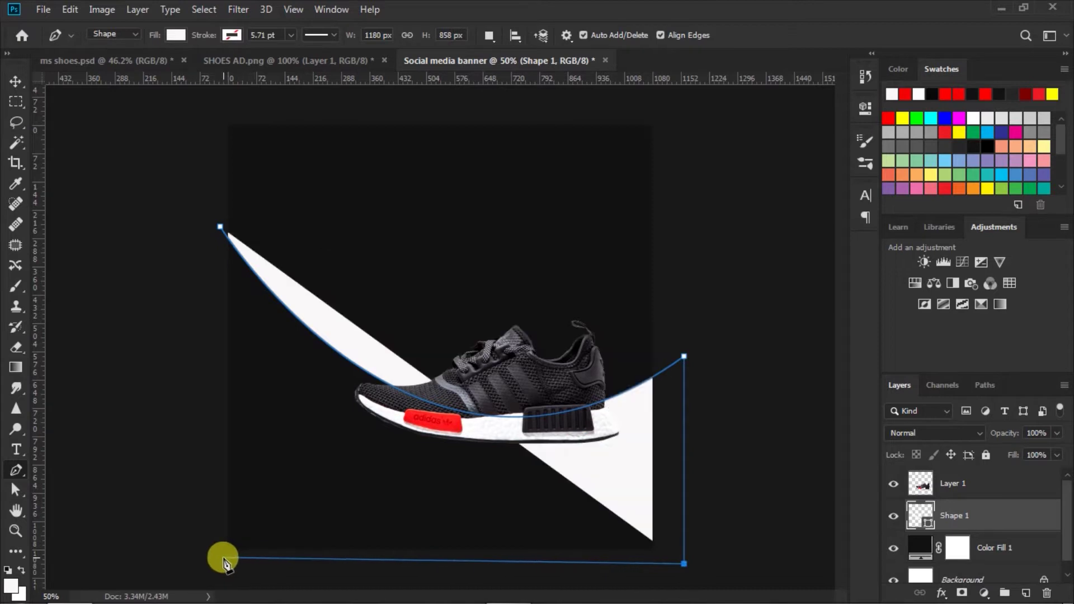
click(220, 228)
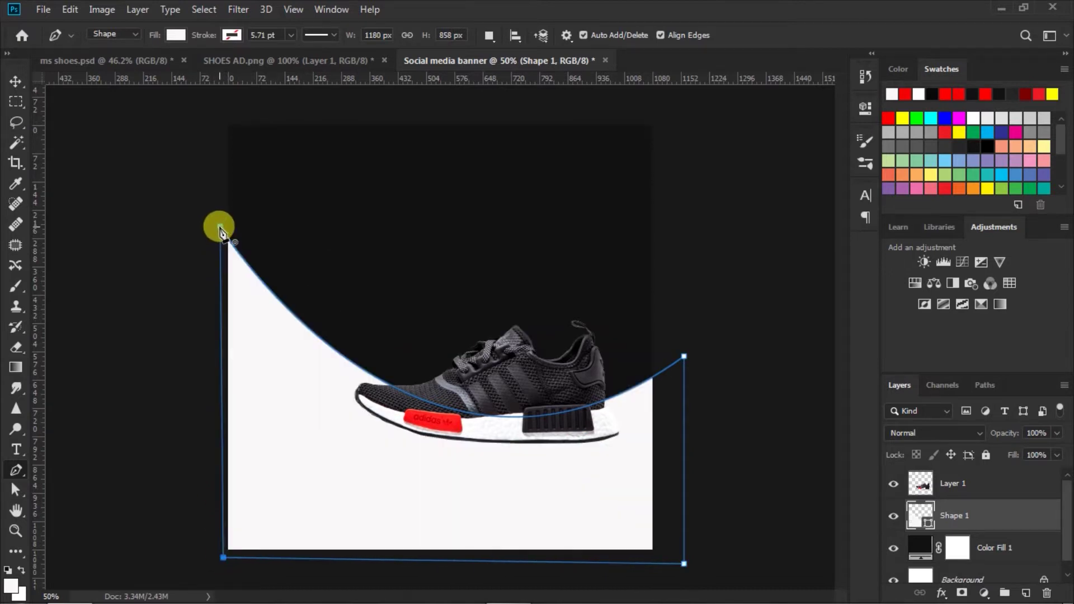
click(16, 81)
click(752, 313)
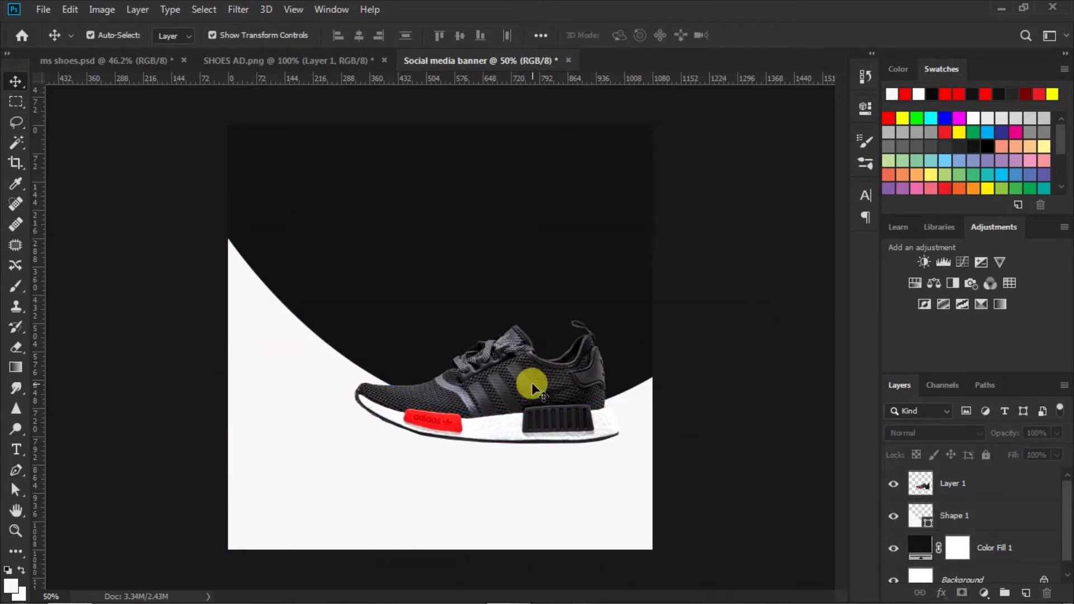
Step: Nudge the sneaker slightly right and down so it rests on the white curve
drag(523, 379, 531, 390)
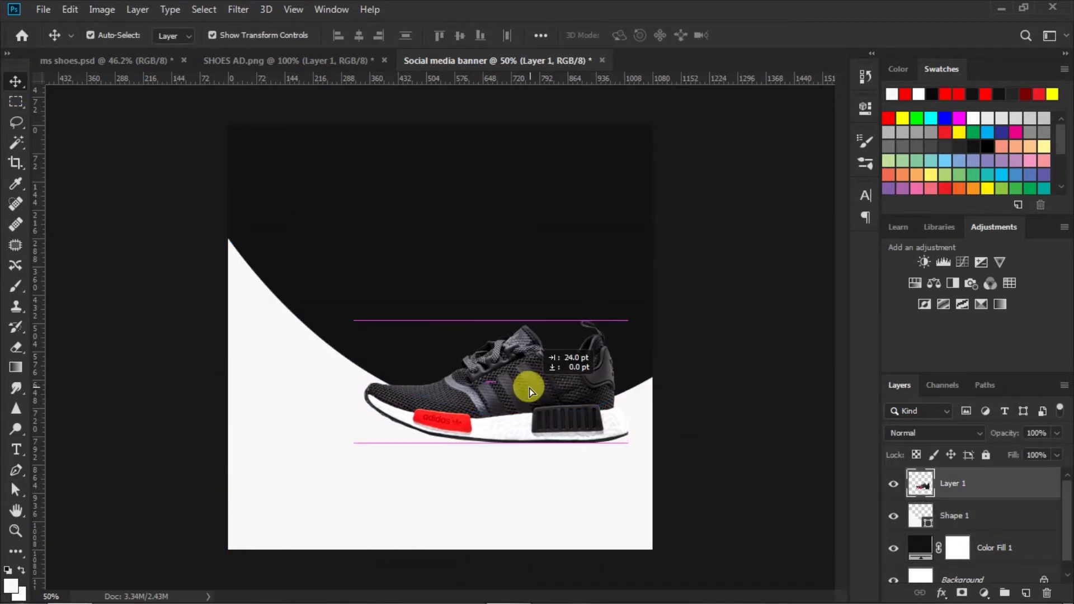
drag(531, 390, 529, 388)
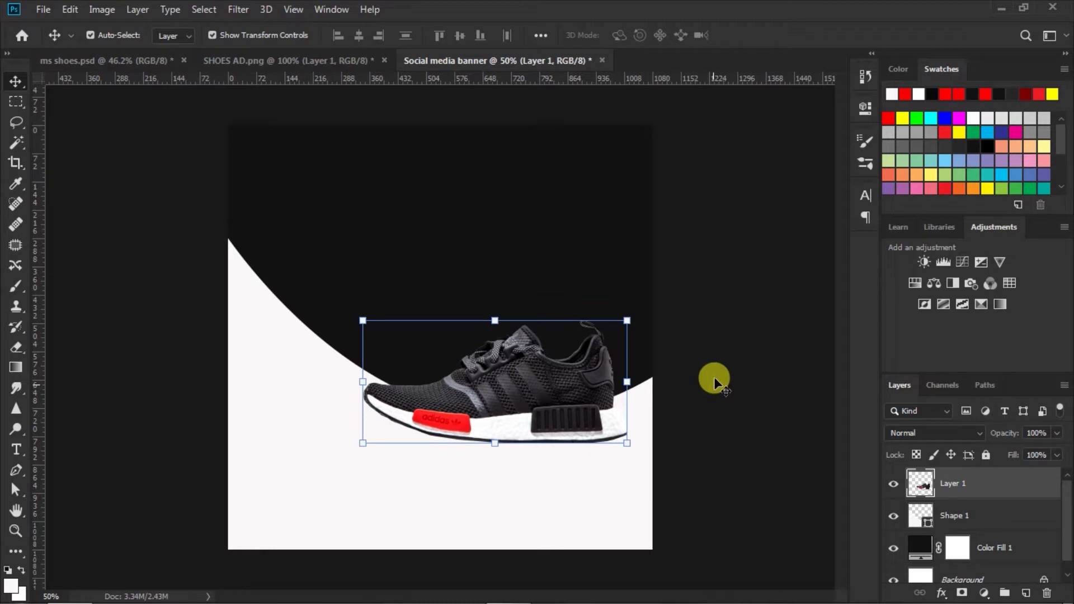
key(Down)
key(Down)
key(Down)
key(Down)
key(Down)
key(Down)
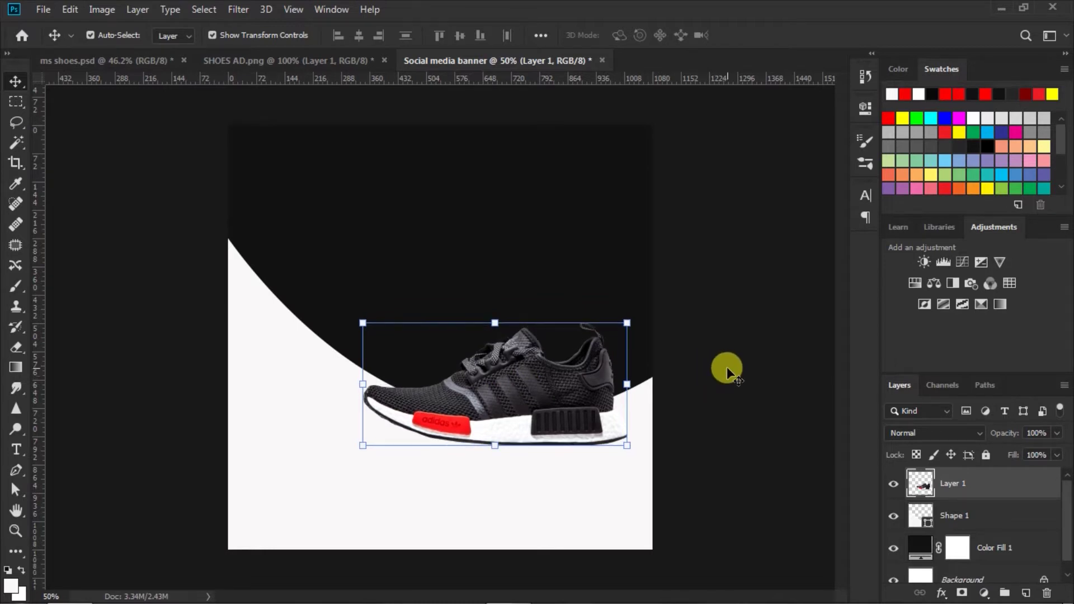
click(727, 367)
click(314, 381)
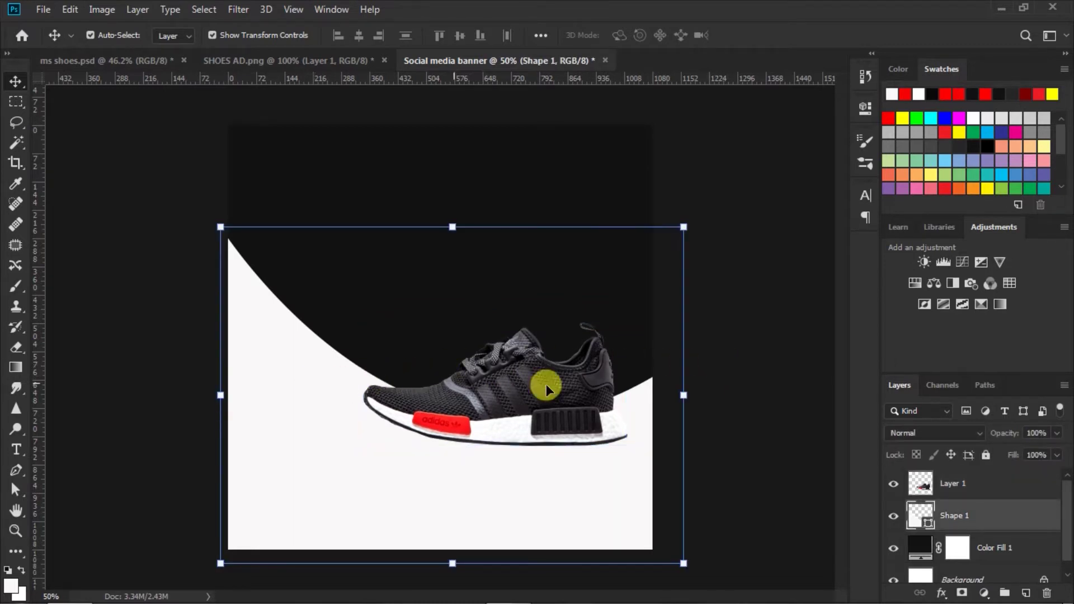
Step: Duplicate the white curve, colour the copy red f50404, move it below and nudge up
key(ctrl+j)
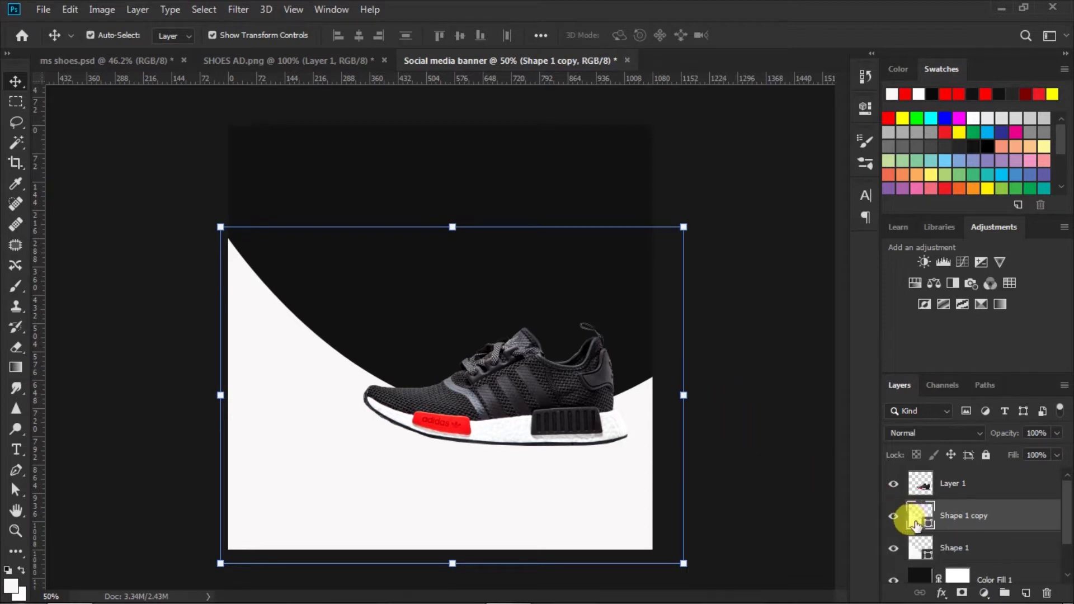
double_click(915, 524)
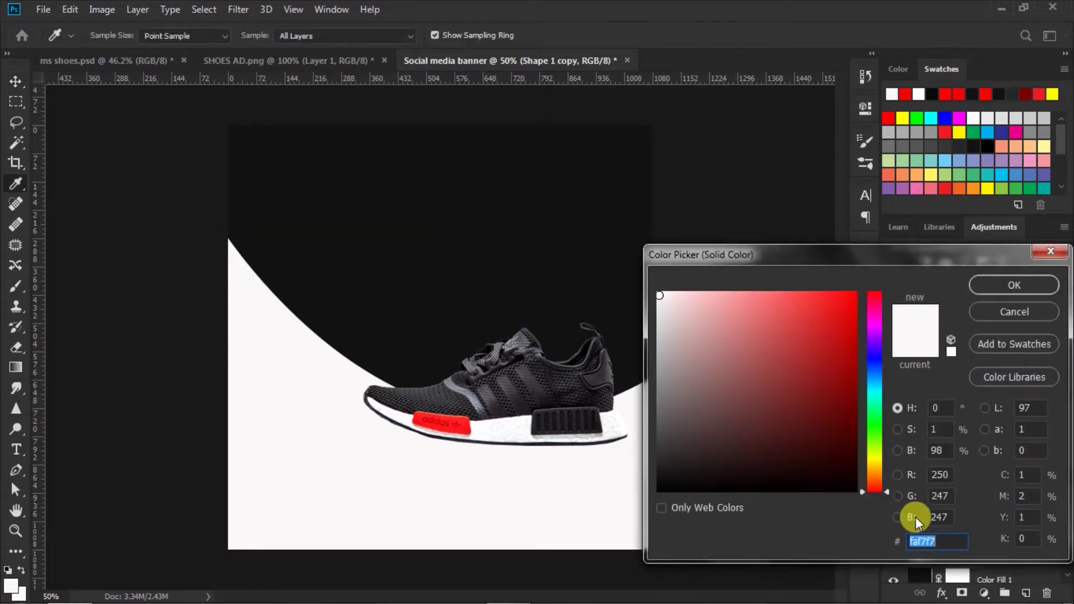
click(905, 94)
drag(944, 541, 893, 541)
click(982, 283)
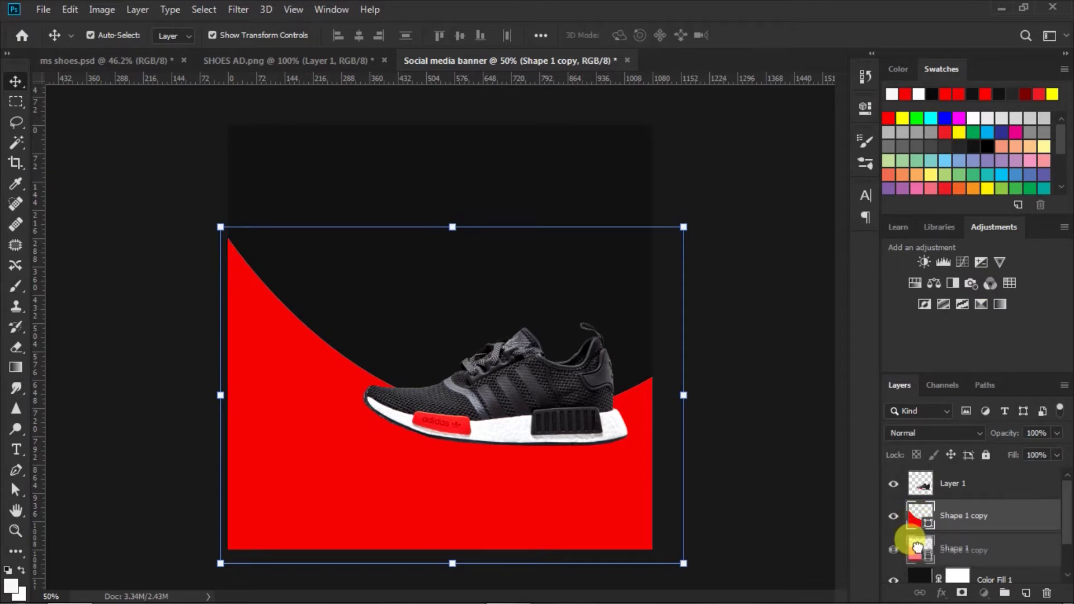
drag(917, 516, 918, 551)
key(Up)
key(Up)
key(Up)
key(Up)
key(Up)
key(Up)
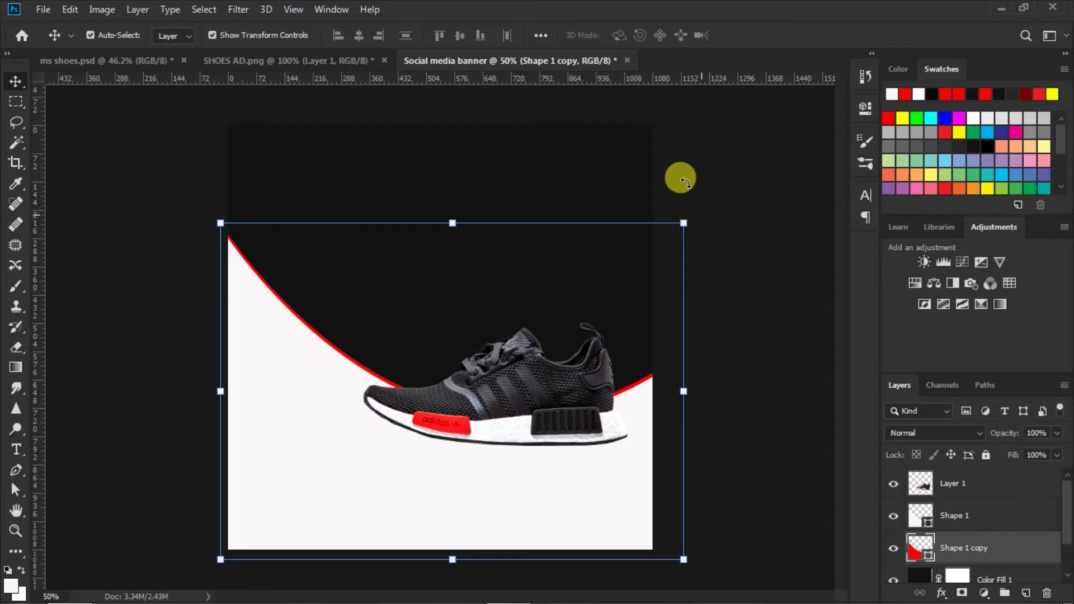
Step: Rotate and move the red curve copy upward with Free Transform
drag(662, 166, 649, 162)
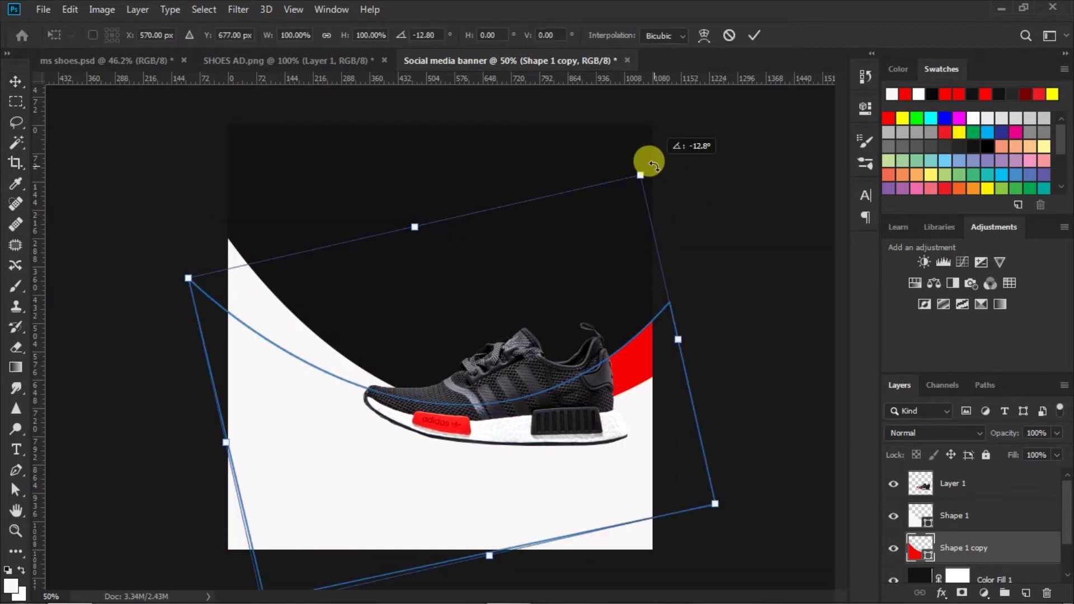
drag(635, 360, 645, 306)
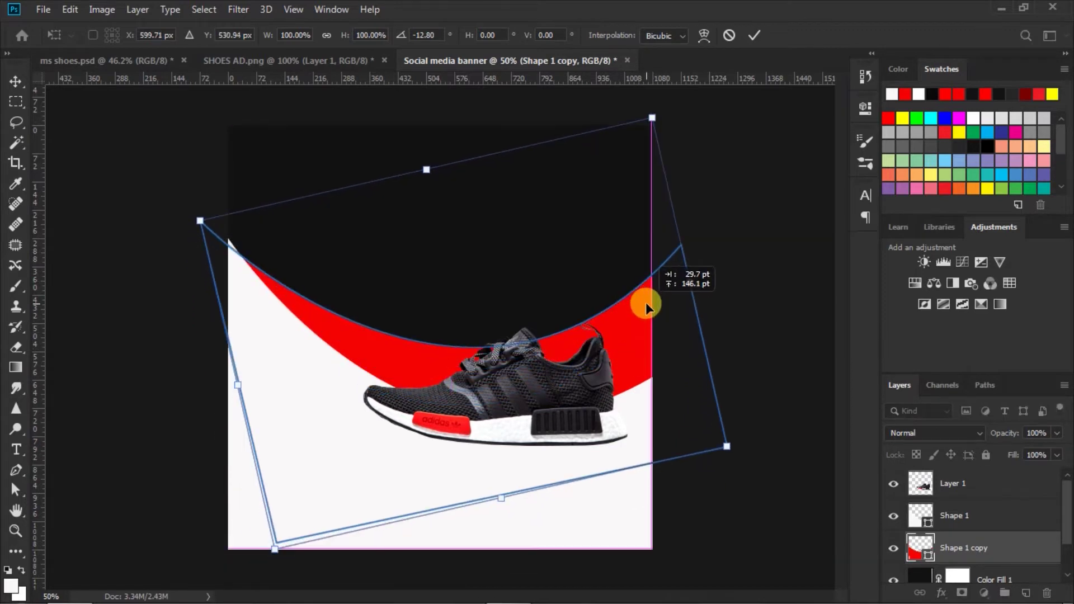
drag(736, 448, 723, 480)
drag(624, 340, 622, 365)
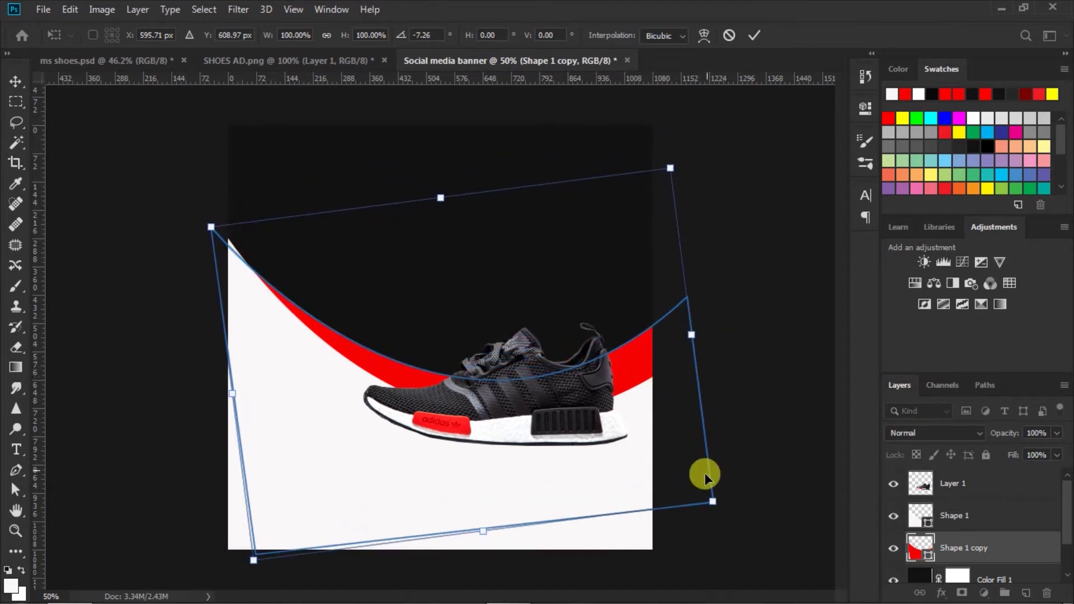
key(Up)
key(Up)
key(Up)
key(Up)
key(Up)
key(Up)
key(Up)
key(Up)
key(Up)
key(Up)
key(Up)
key(Up)
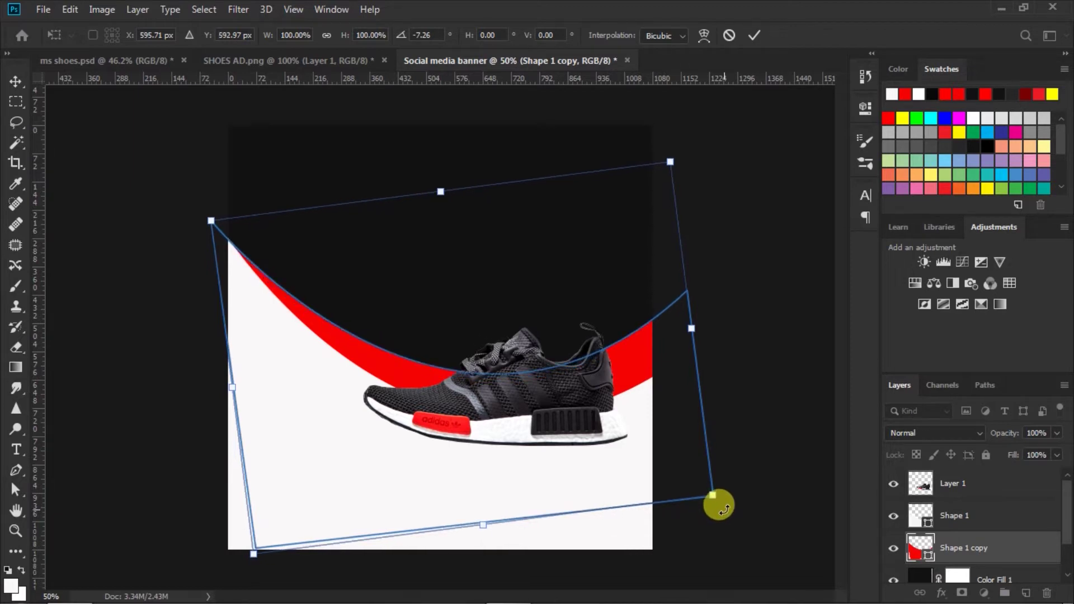
click(754, 36)
Step: Level the red arc's tilt slightly and commit the transform
click(760, 250)
click(645, 352)
drag(727, 208, 733, 200)
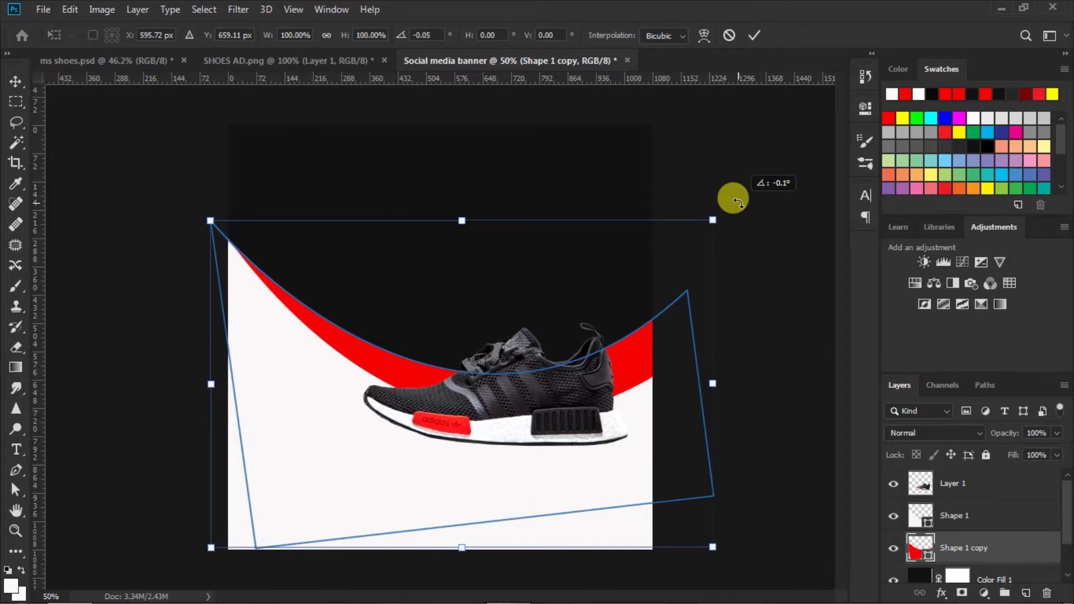
click(752, 35)
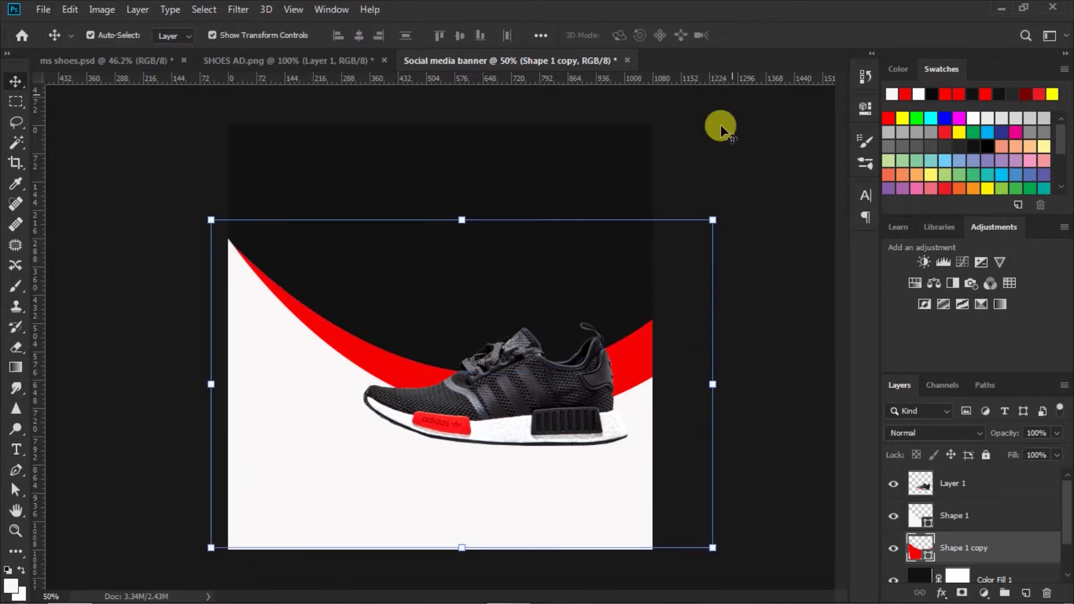
click(752, 210)
click(525, 387)
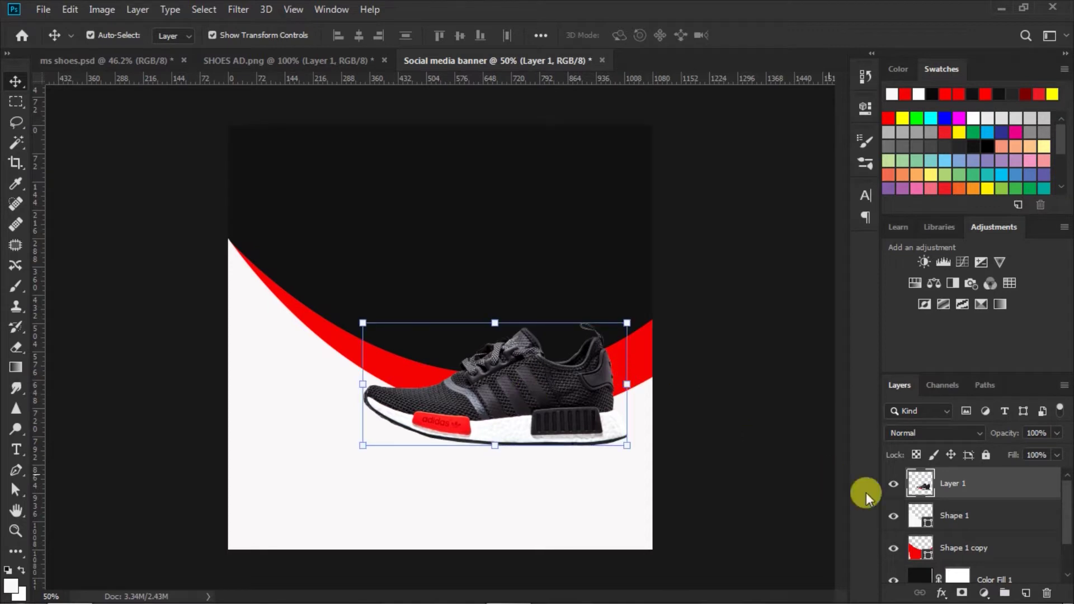
Step: Add a new layer above the white curve with near-black as the foreground colour
click(917, 513)
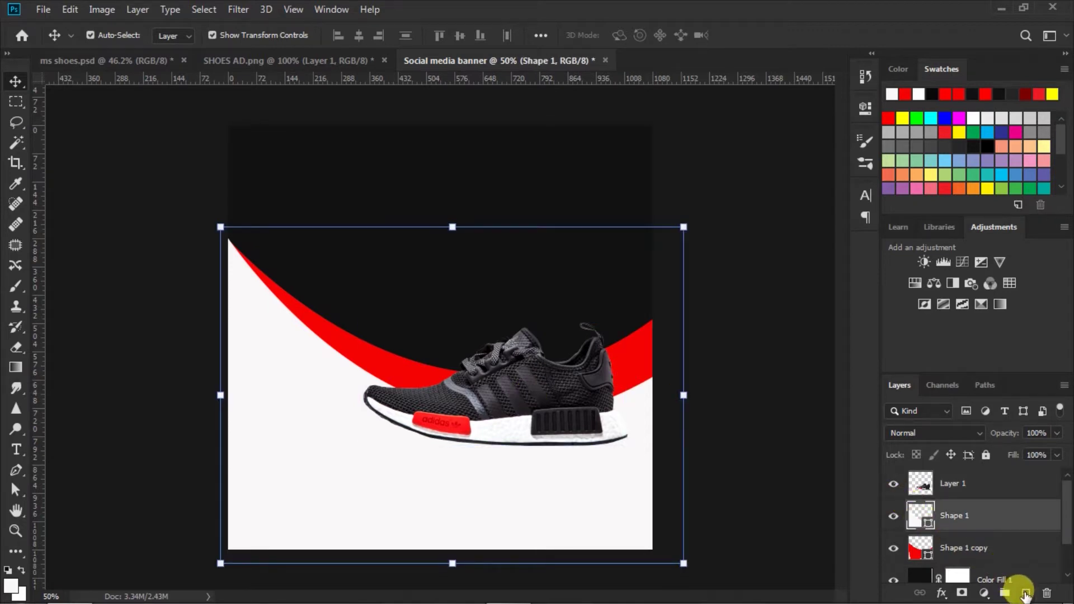
click(1025, 592)
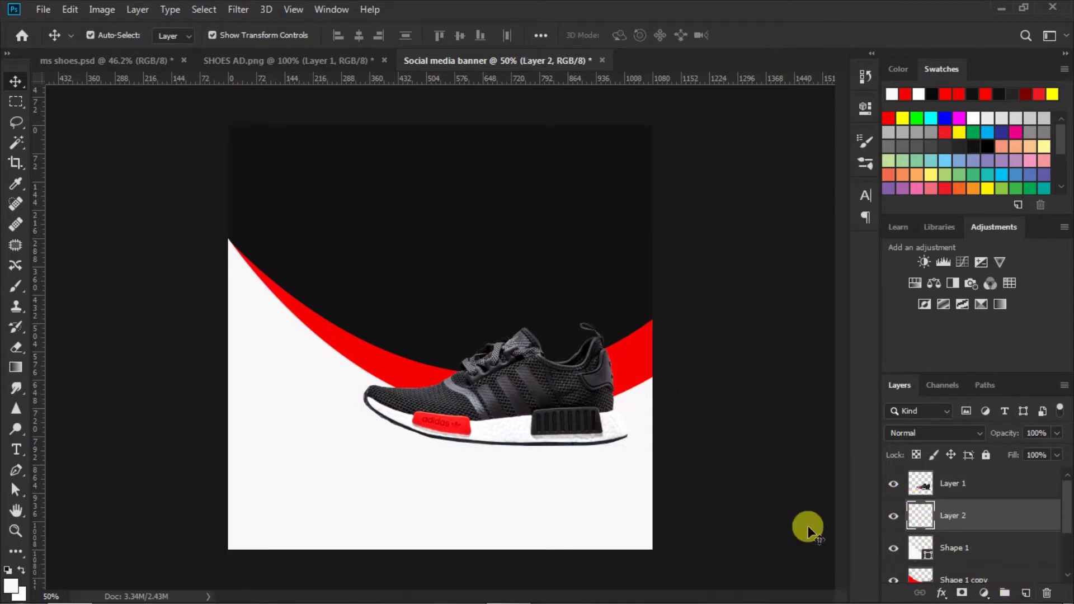
click(13, 587)
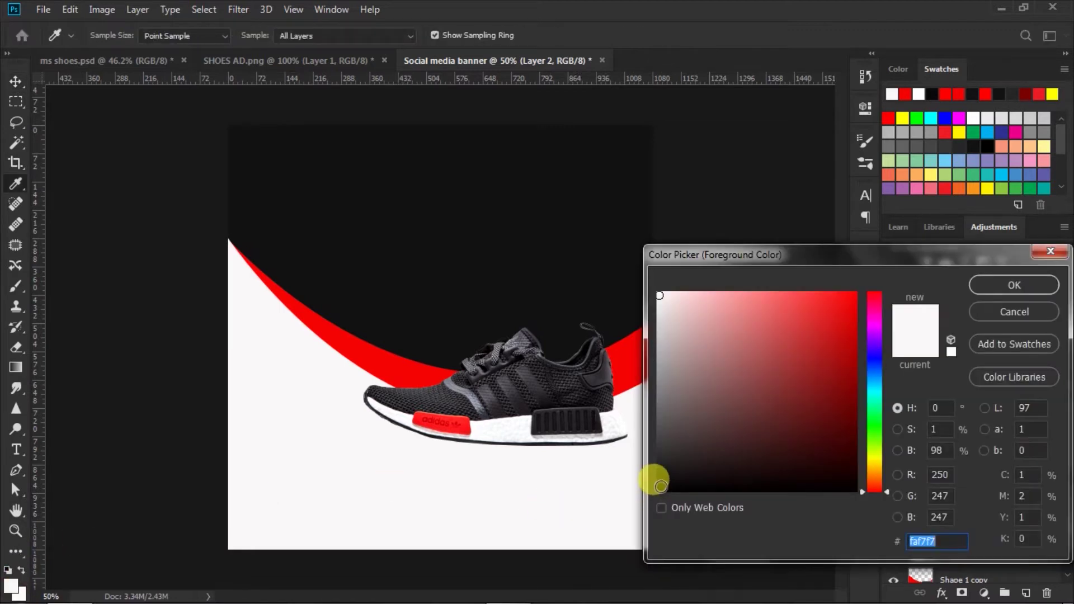
click(660, 485)
click(984, 284)
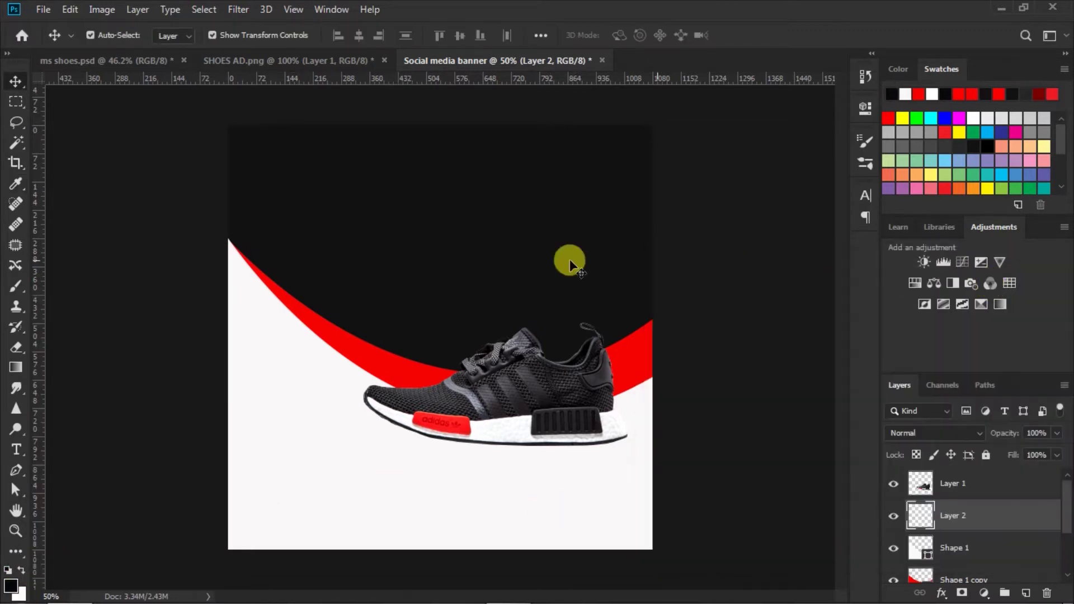
Step: Paint a soft black shadow under the shoe with a 600 px soft round brush
click(17, 288)
click(113, 36)
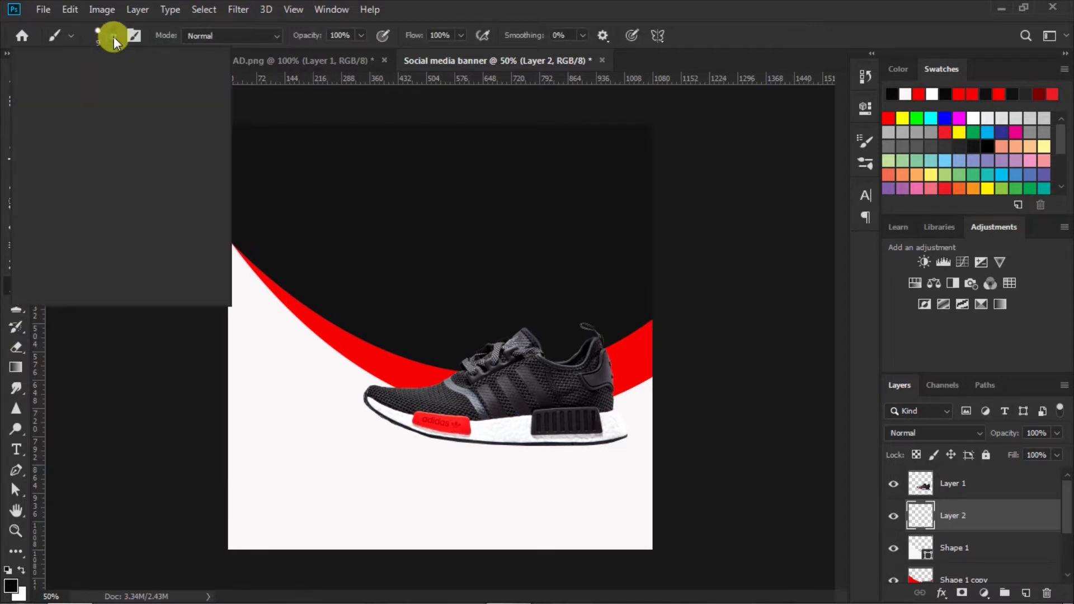
click(49, 204)
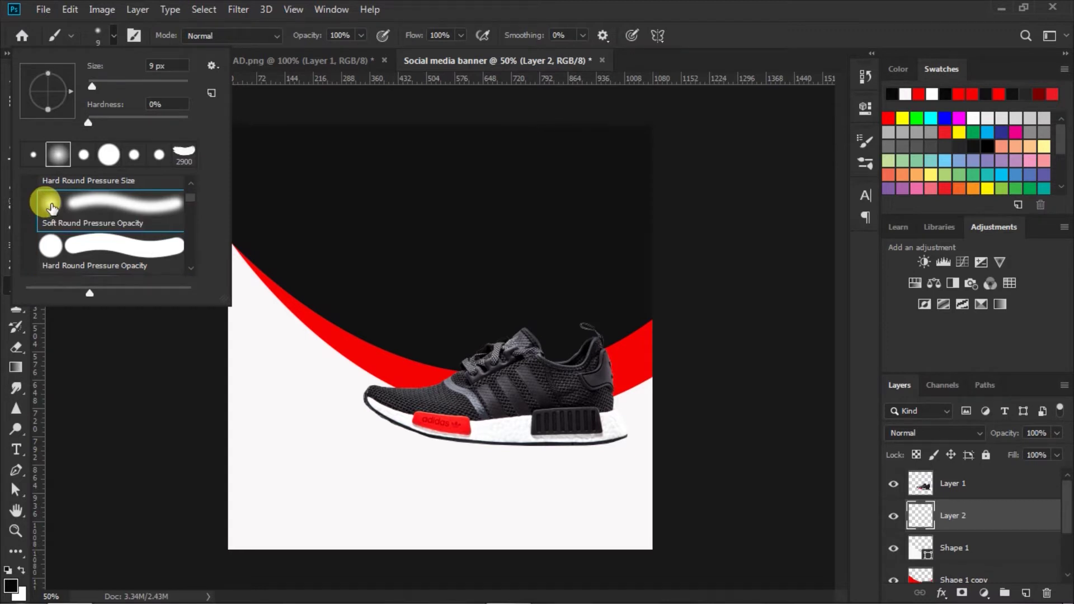
drag(90, 86, 113, 86)
click(113, 35)
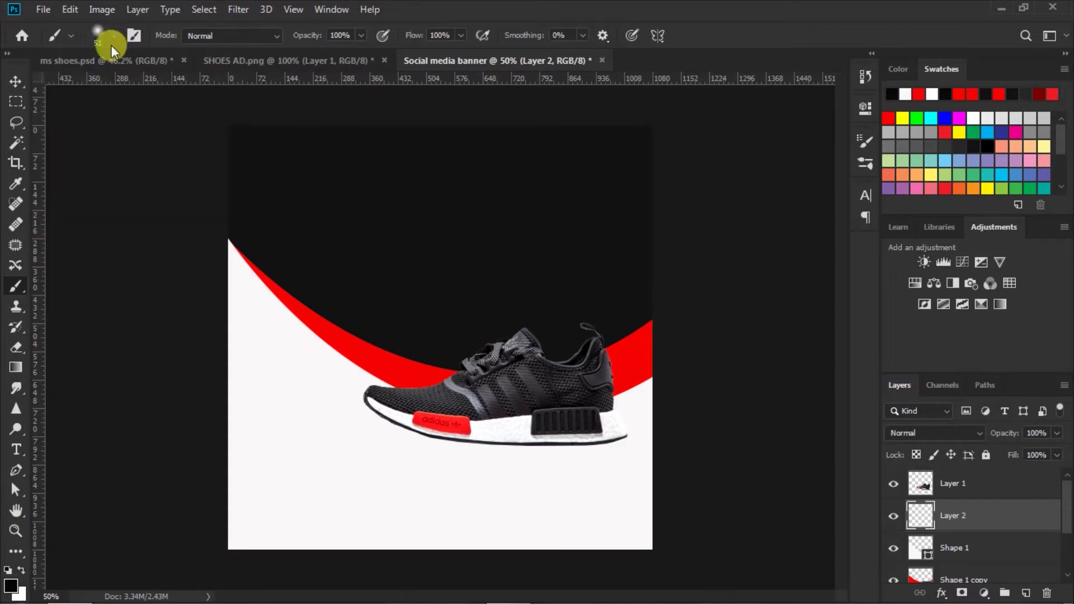
key(bracketright)
key(bracketright)
key(bracketright)
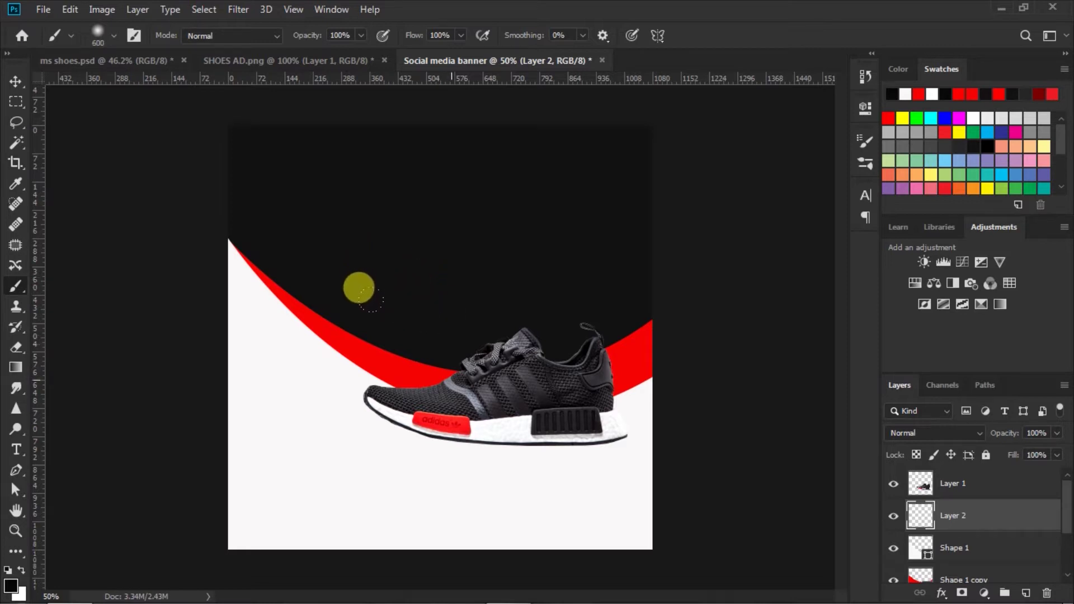
drag(392, 430, 492, 430)
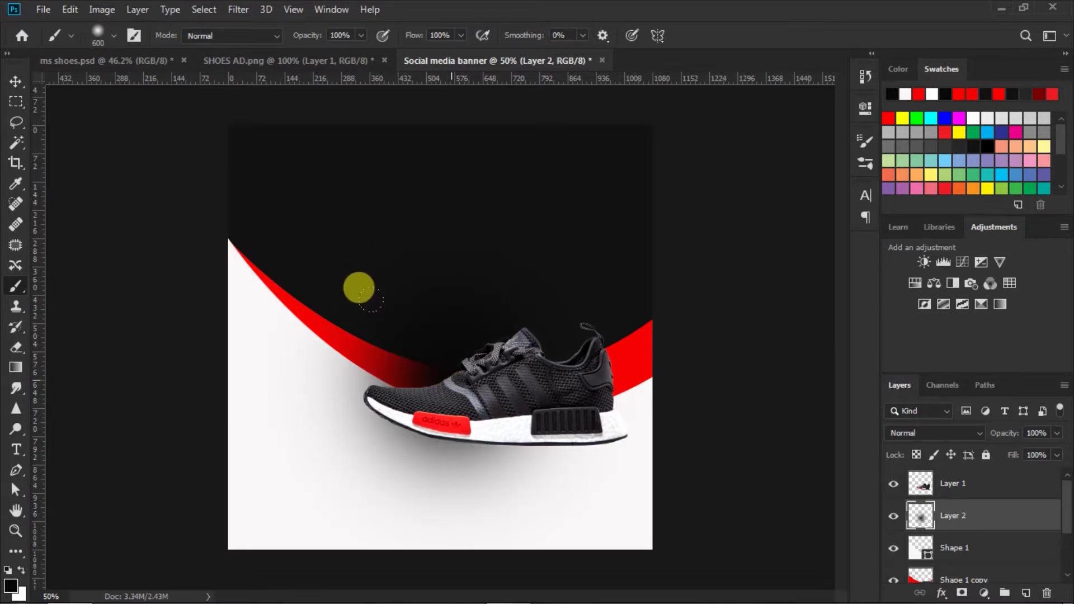
click(15, 81)
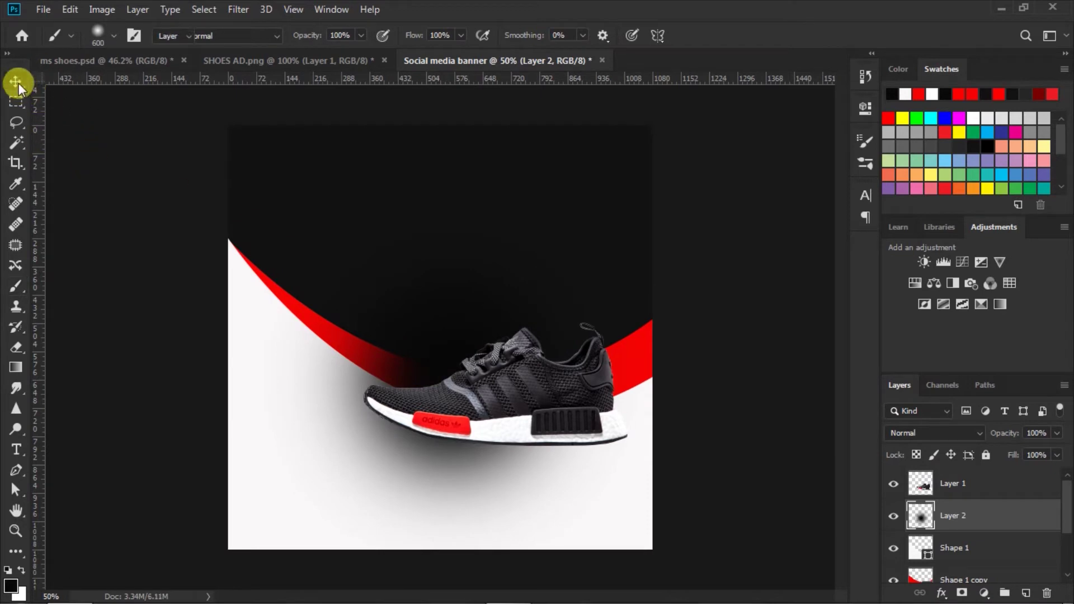
drag(451, 186, 482, 510)
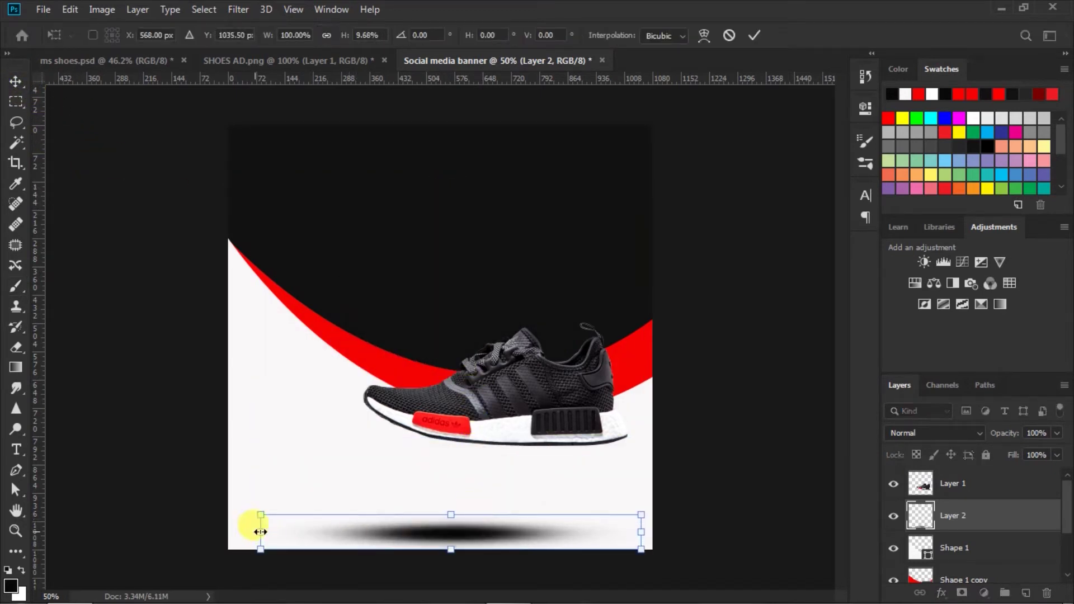
Step: Widen the flattened shadow and position it just under the sneaker's sole
drag(261, 532, 166, 532)
drag(433, 541, 540, 443)
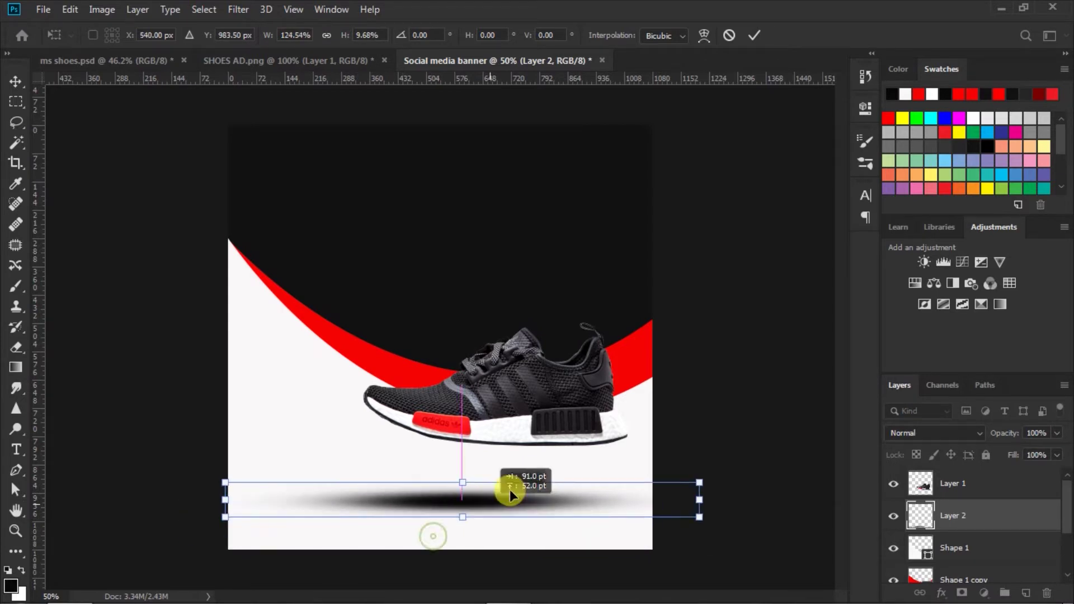
drag(540, 439, 535, 440)
drag(273, 436, 230, 436)
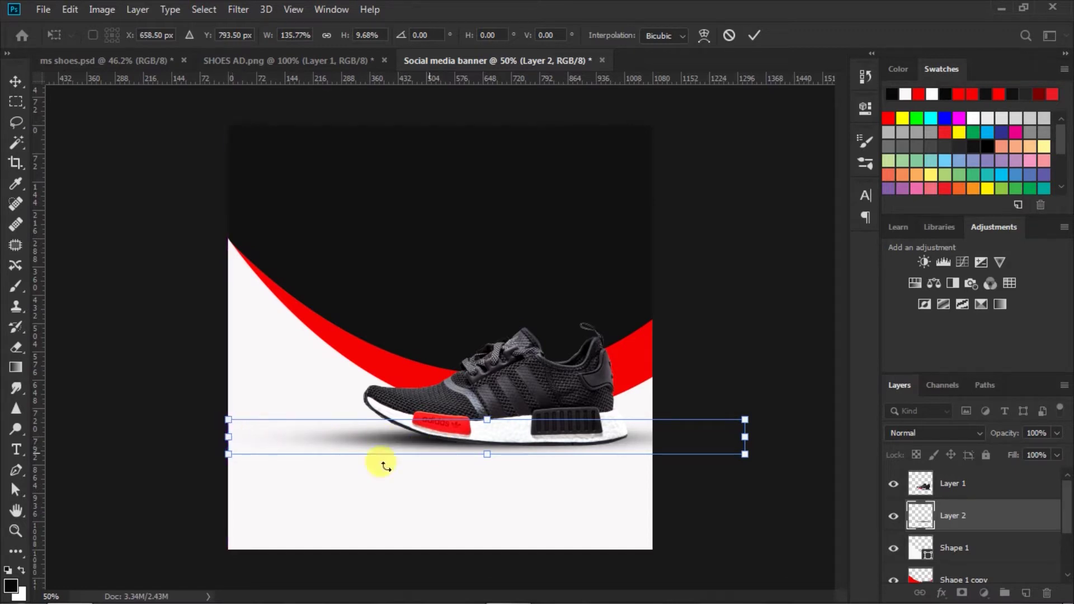
drag(745, 435, 757, 435)
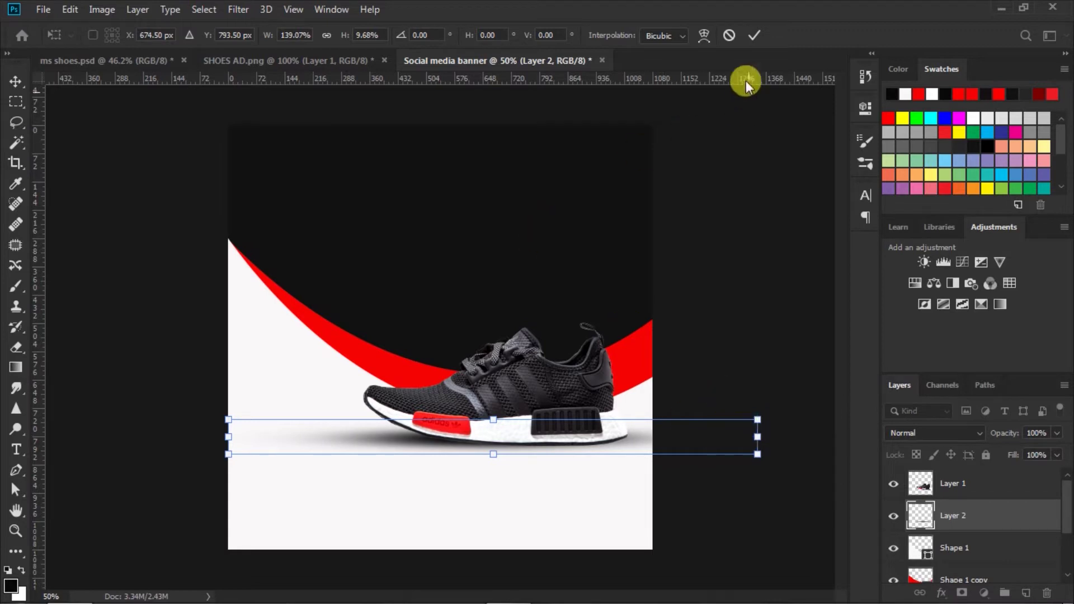
click(752, 35)
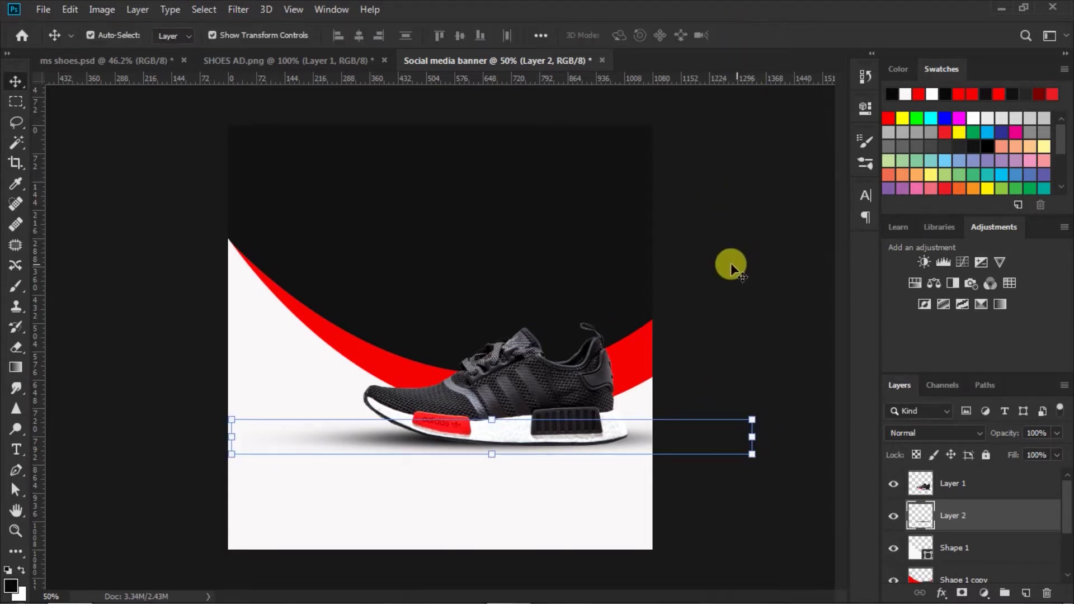
Step: Shift the shoe and shadow slightly left, then add a new layer above the shoe
click(727, 263)
click(529, 394)
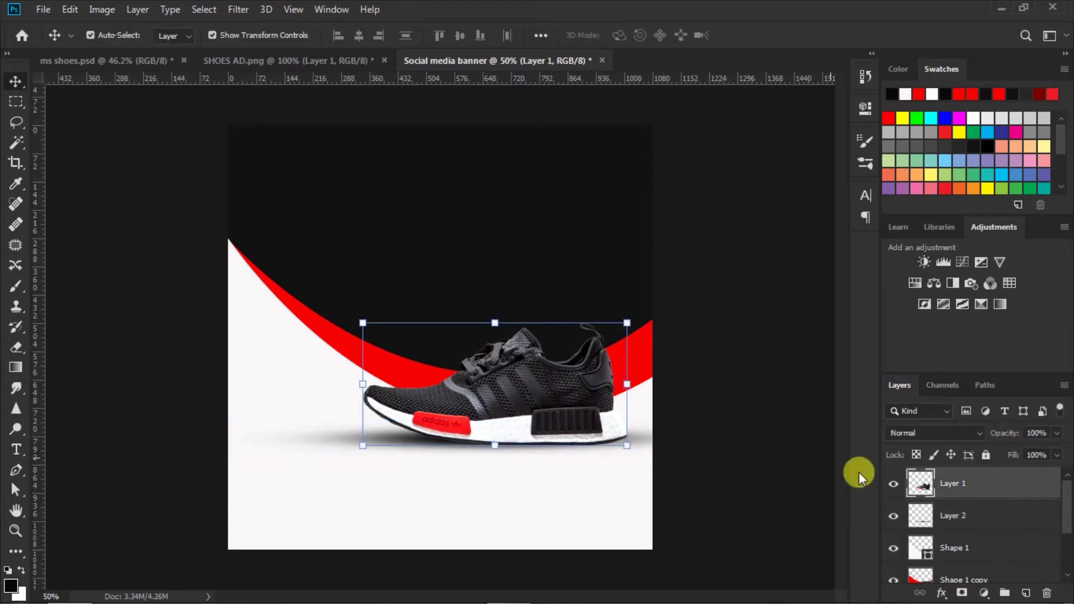
shift+click(921, 518)
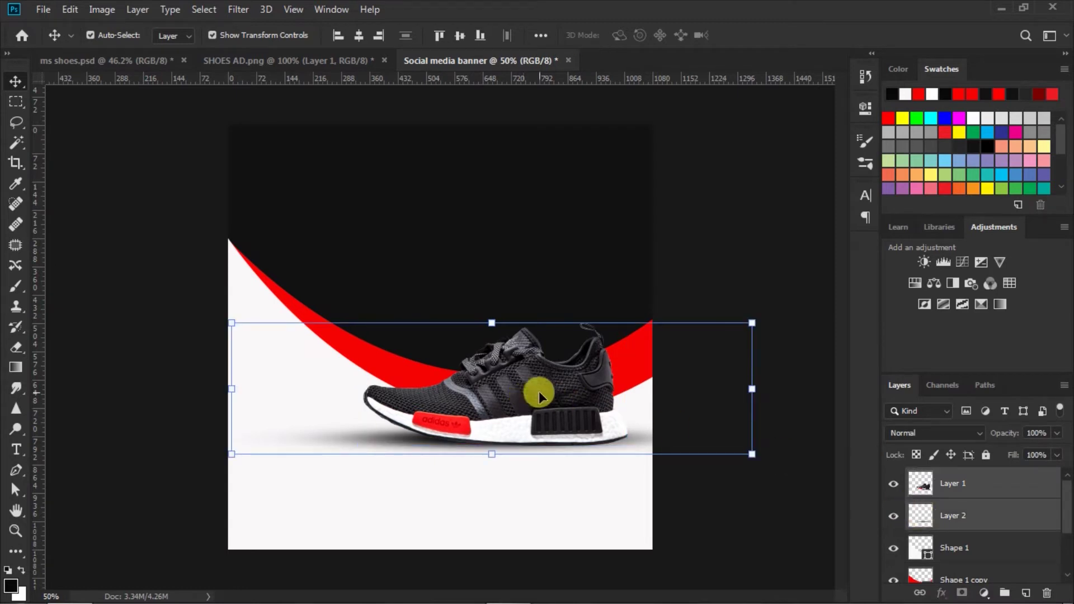
key(shift+Left)
key(shift+Left)
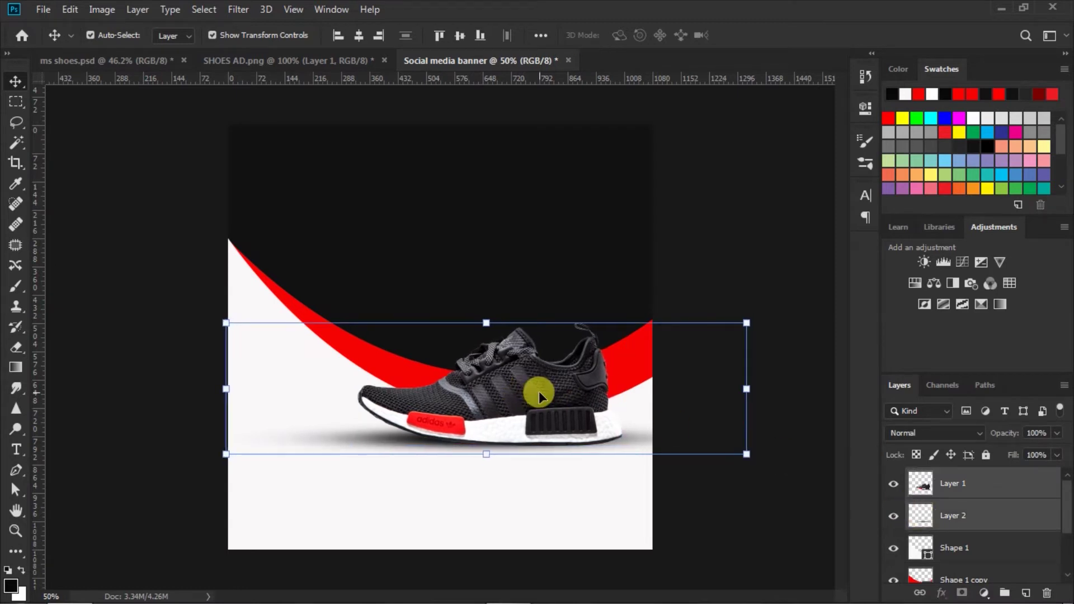
click(718, 263)
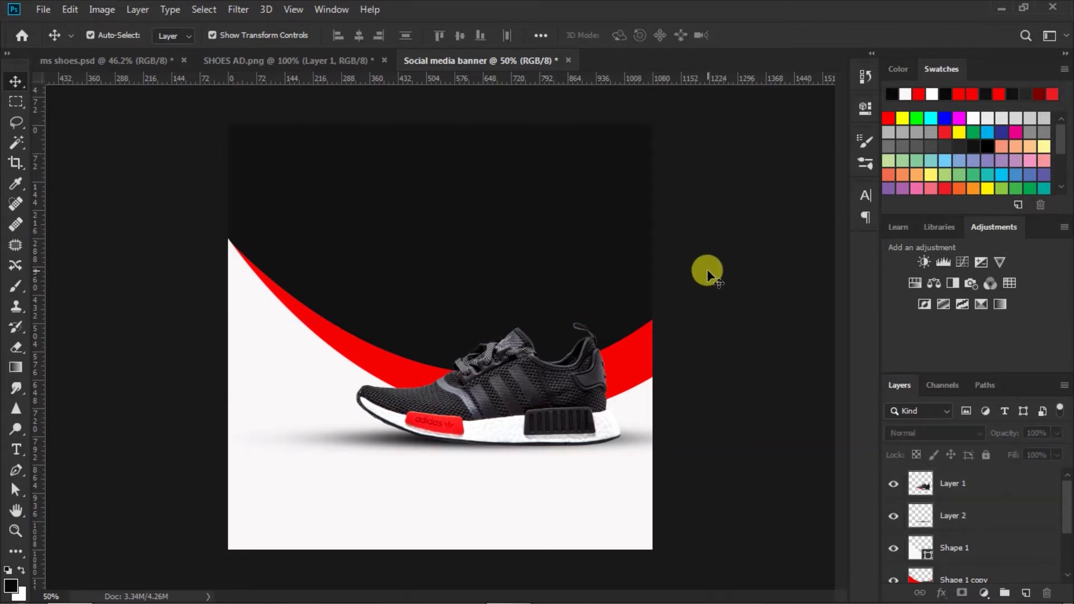
click(919, 483)
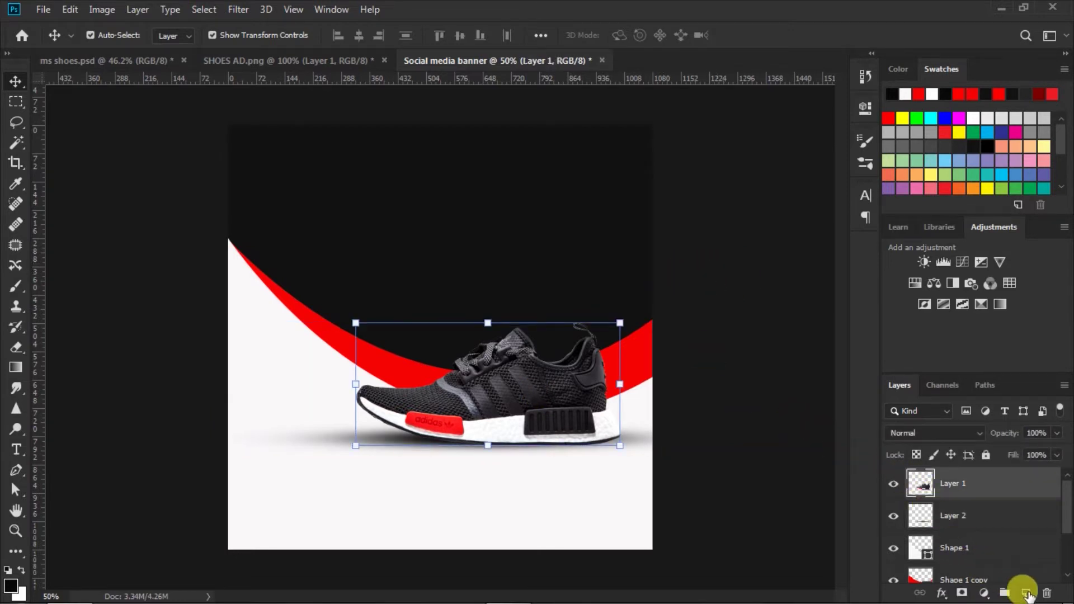
click(1026, 593)
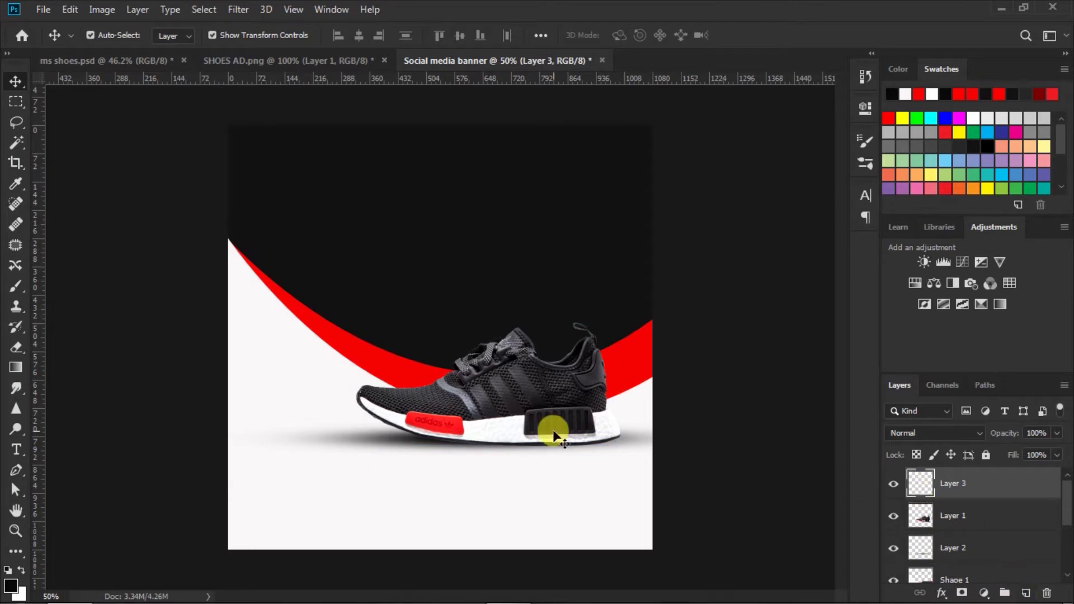
Step: Sample the sneaker heel's red f50404 as the foreground colour
click(10, 585)
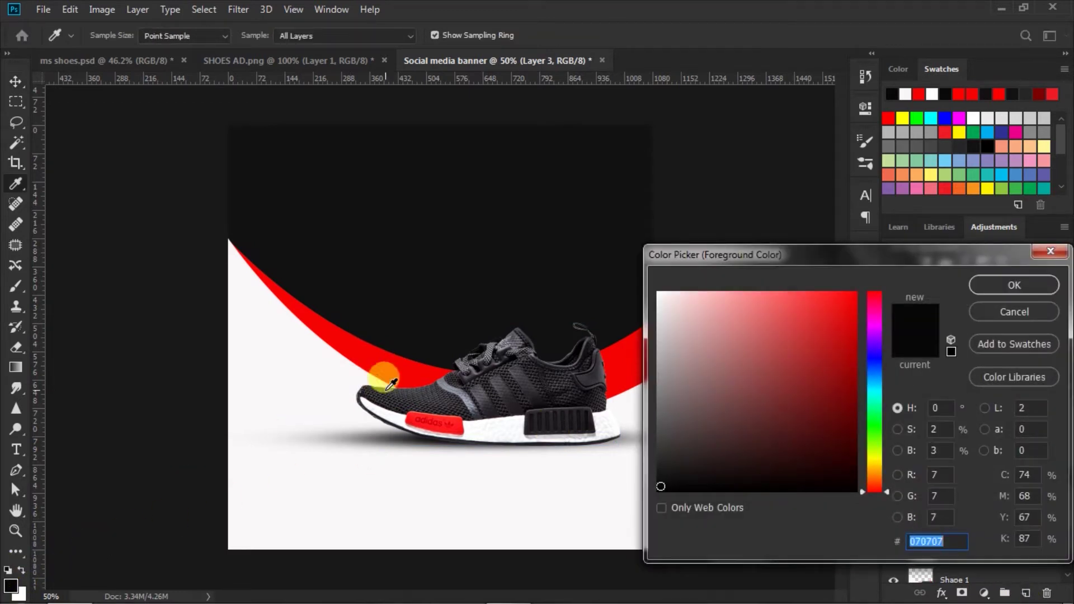
click(399, 364)
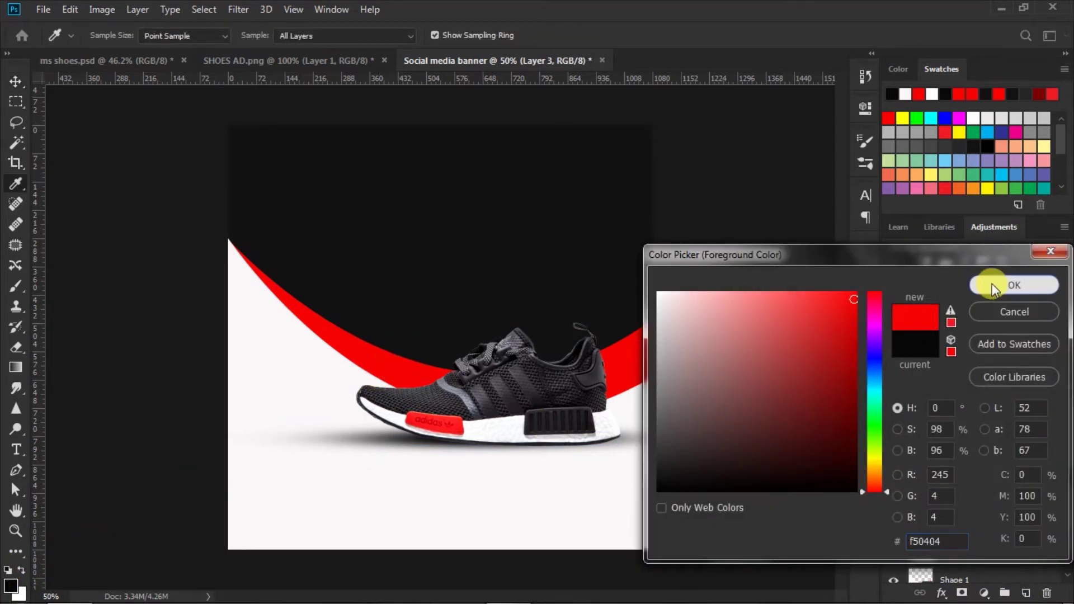
click(1014, 284)
Step: Choose a Hard Round brush and show the detailed Brush Settings panel
click(13, 290)
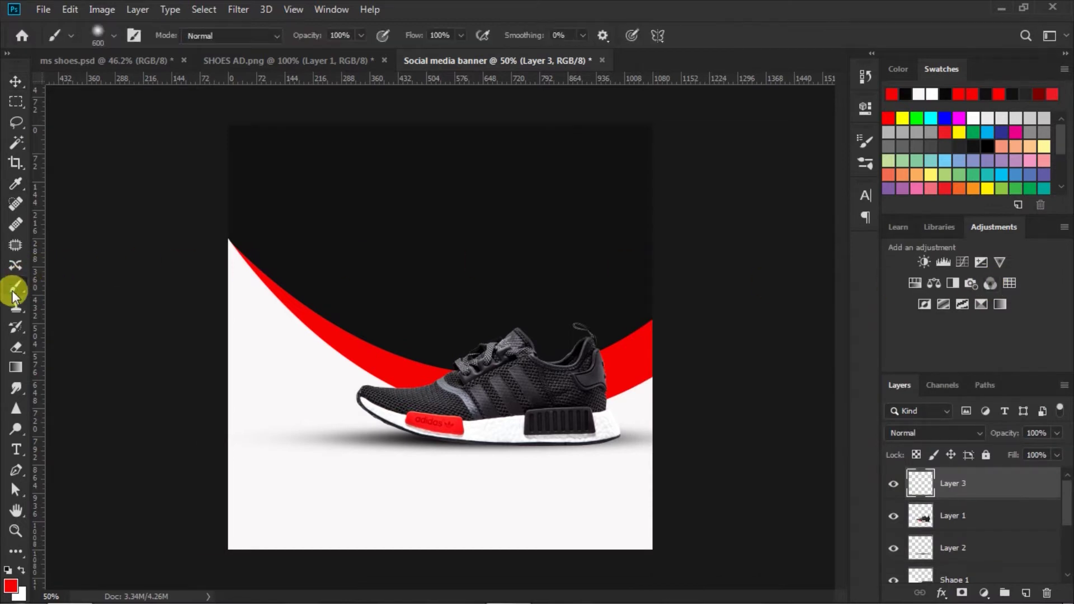
click(115, 36)
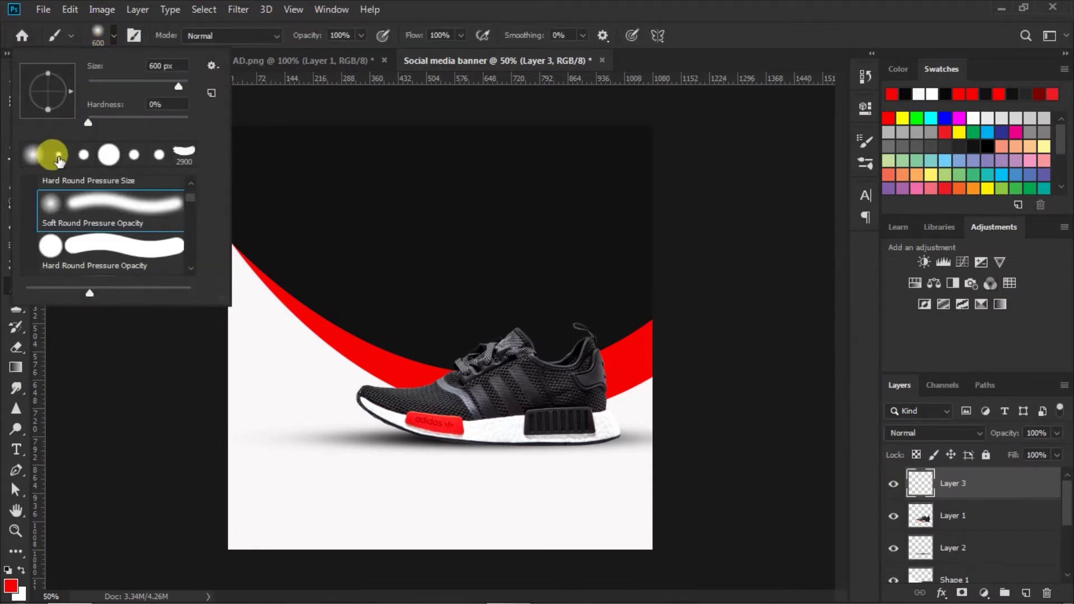
click(59, 154)
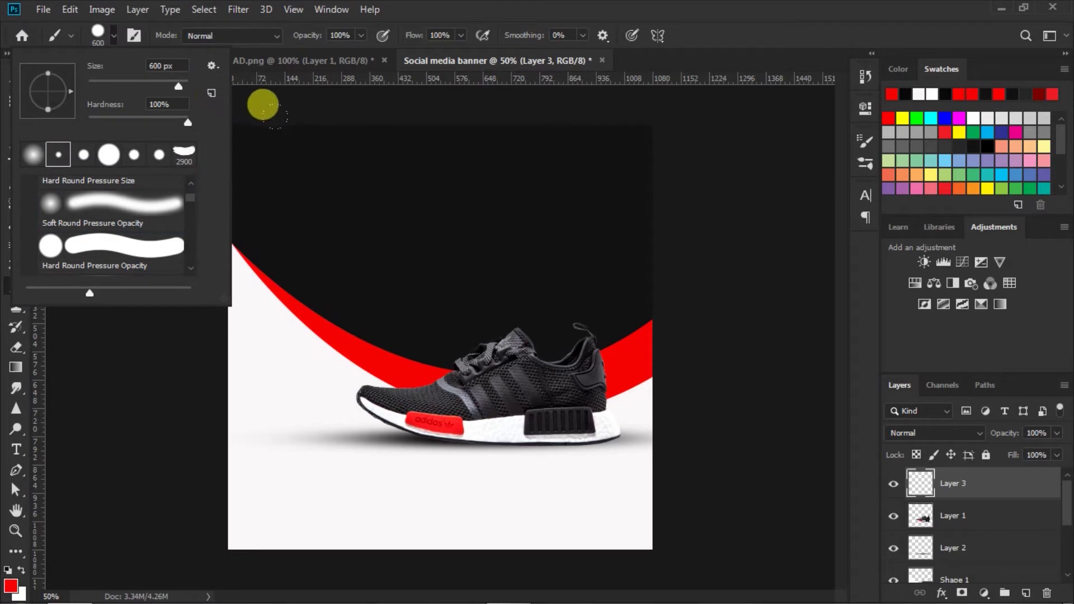
click(99, 33)
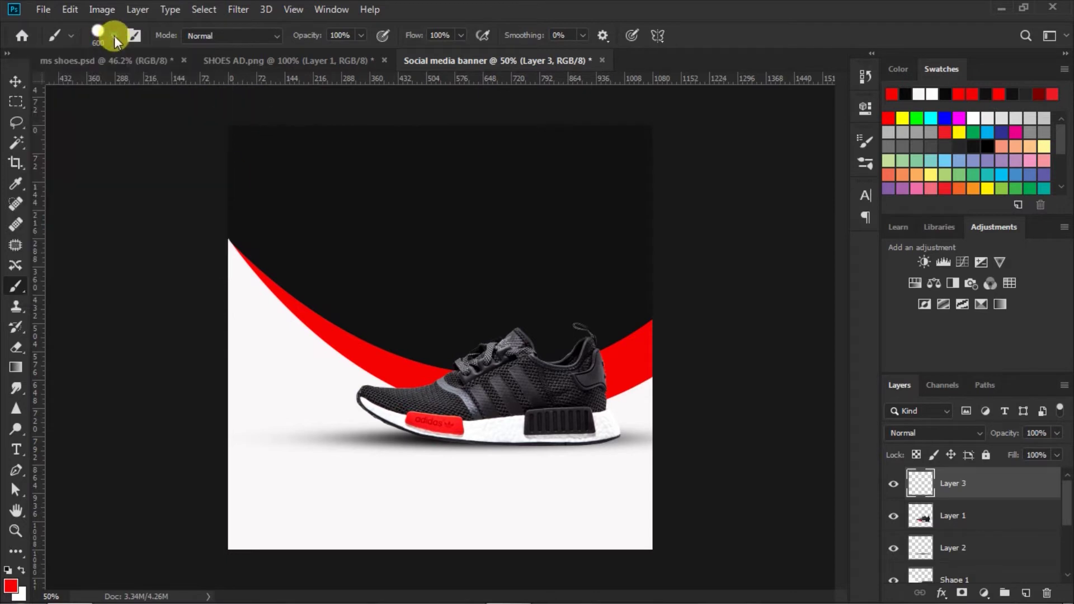
click(865, 162)
click(582, 133)
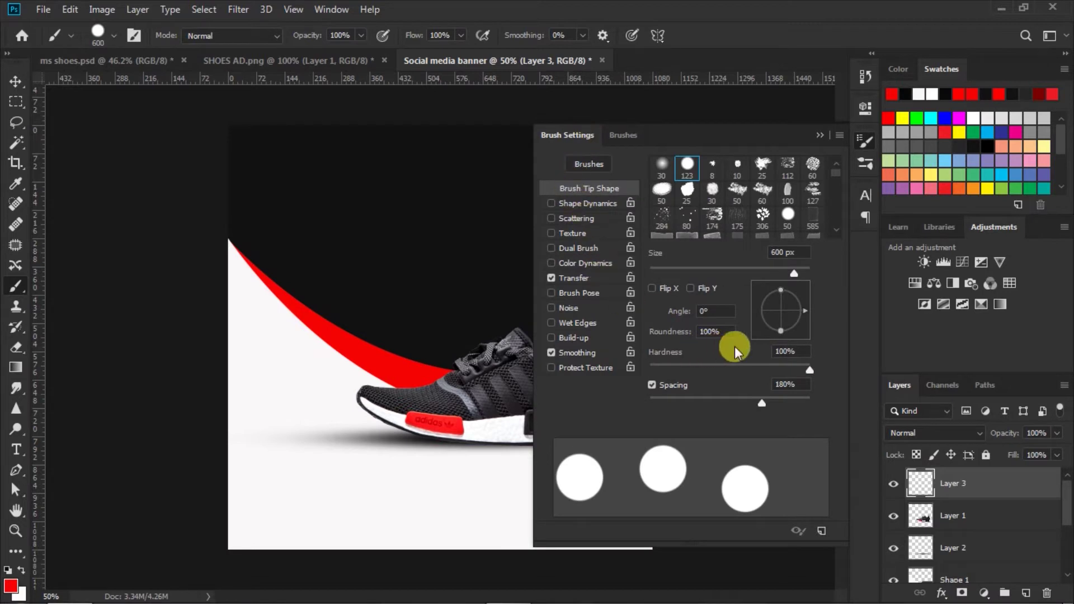
Step: Set the red hard round brush to 11 px with 124% spacing and close Brush Settings
drag(786, 273, 669, 272)
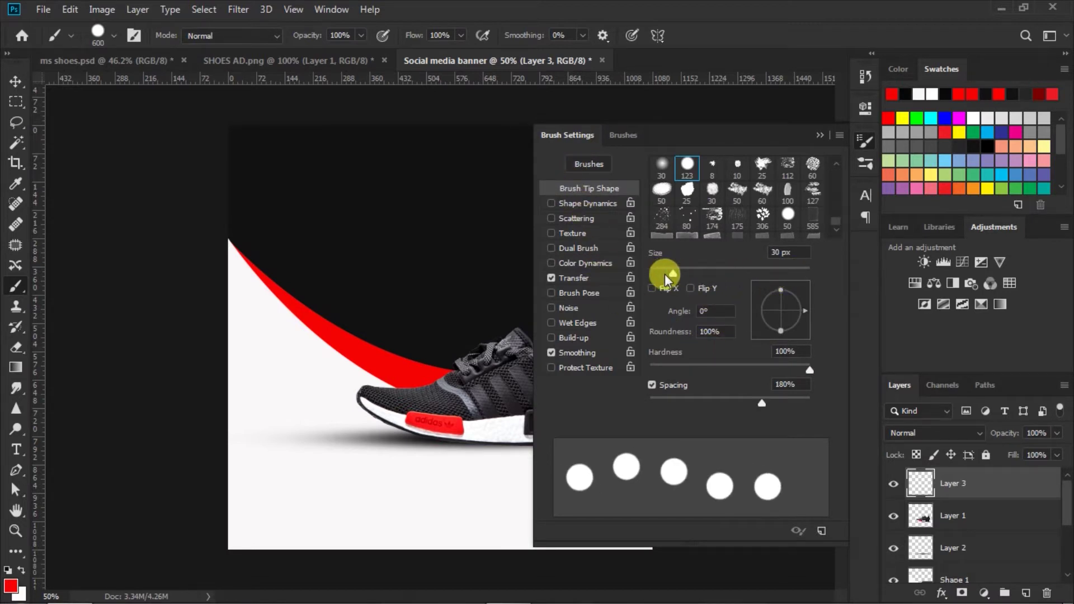
drag(759, 405, 668, 403)
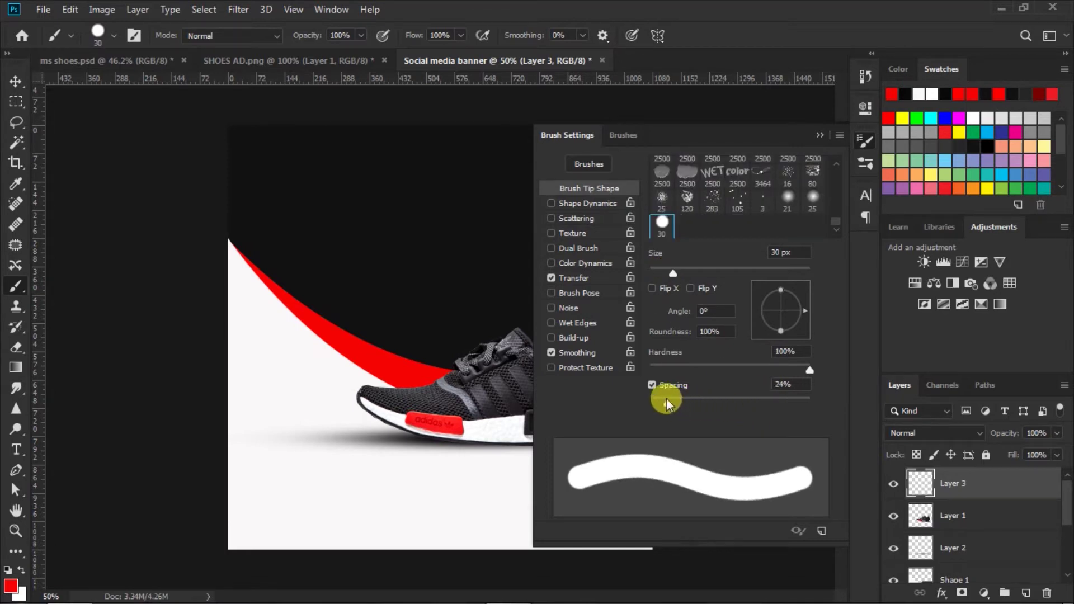
drag(673, 273, 667, 276)
drag(677, 402, 740, 413)
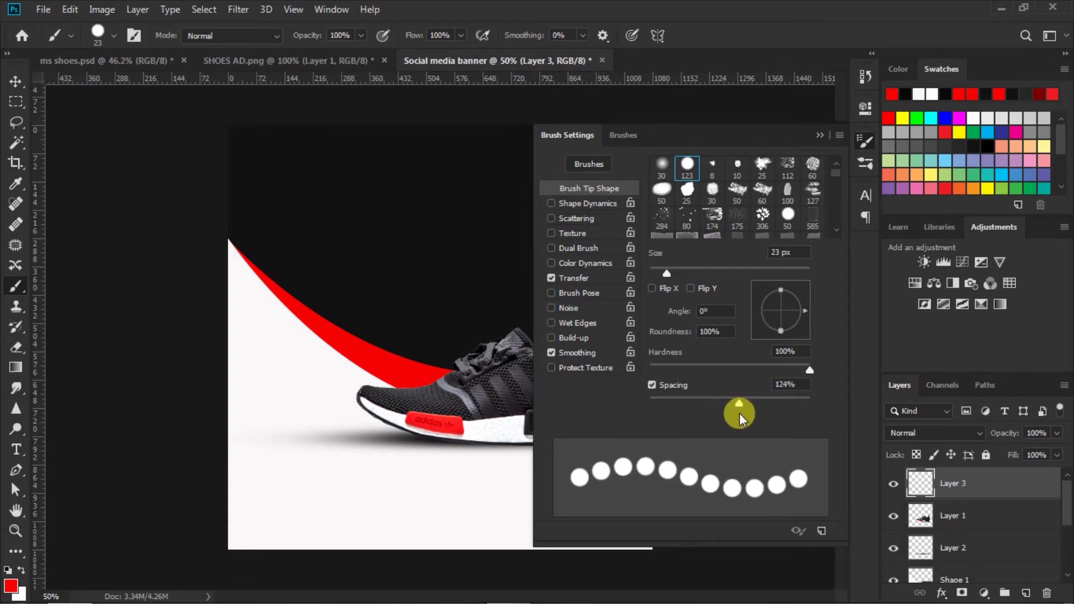
drag(666, 274, 656, 274)
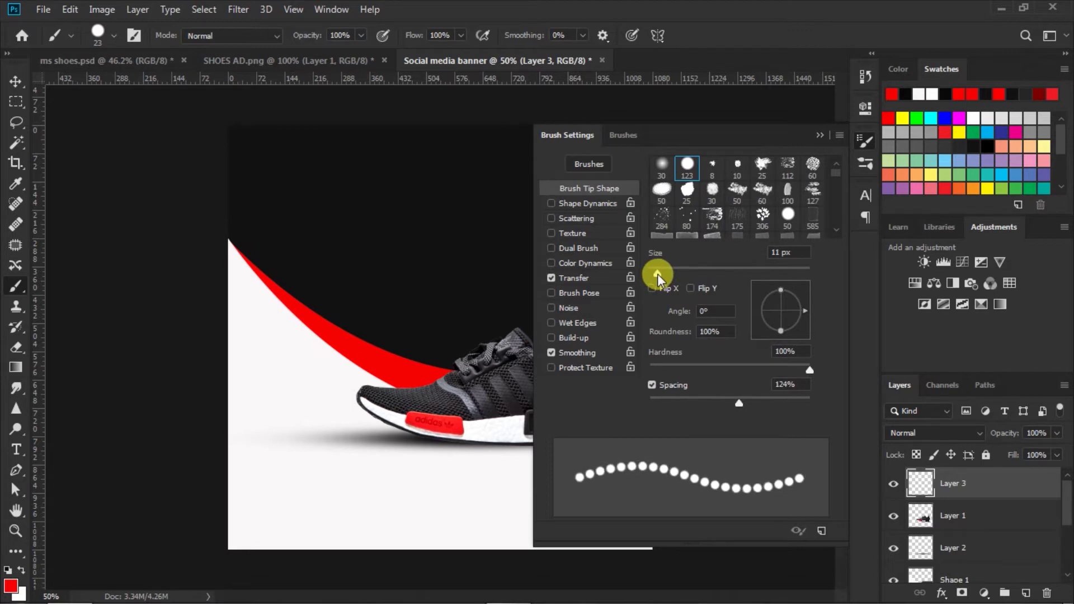
click(820, 135)
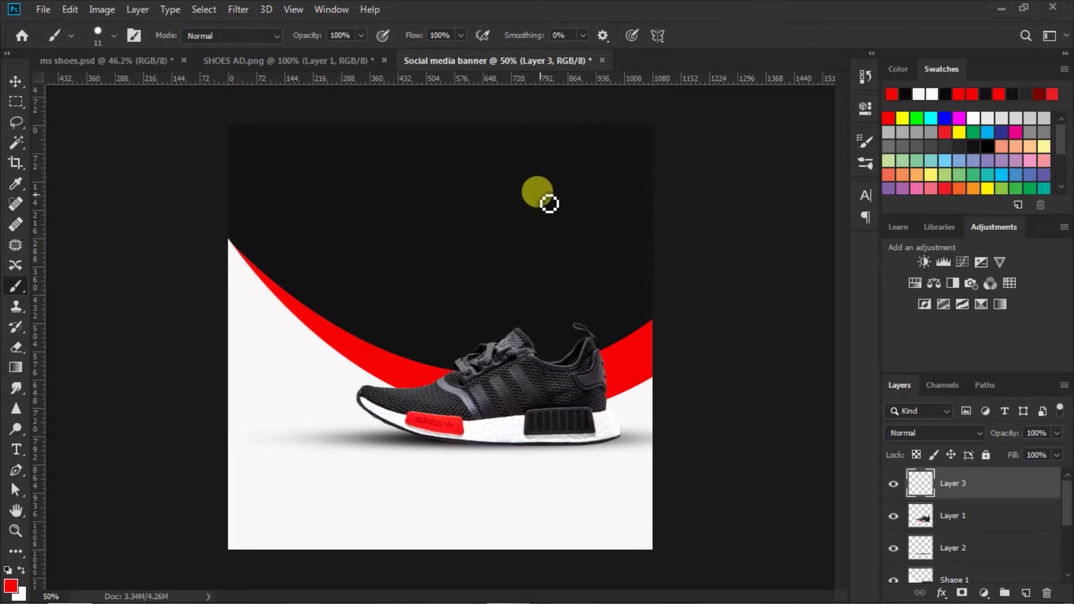
Step: Paint a vertical red dot line above the sneaker and make four copies nudged right
click(540, 194)
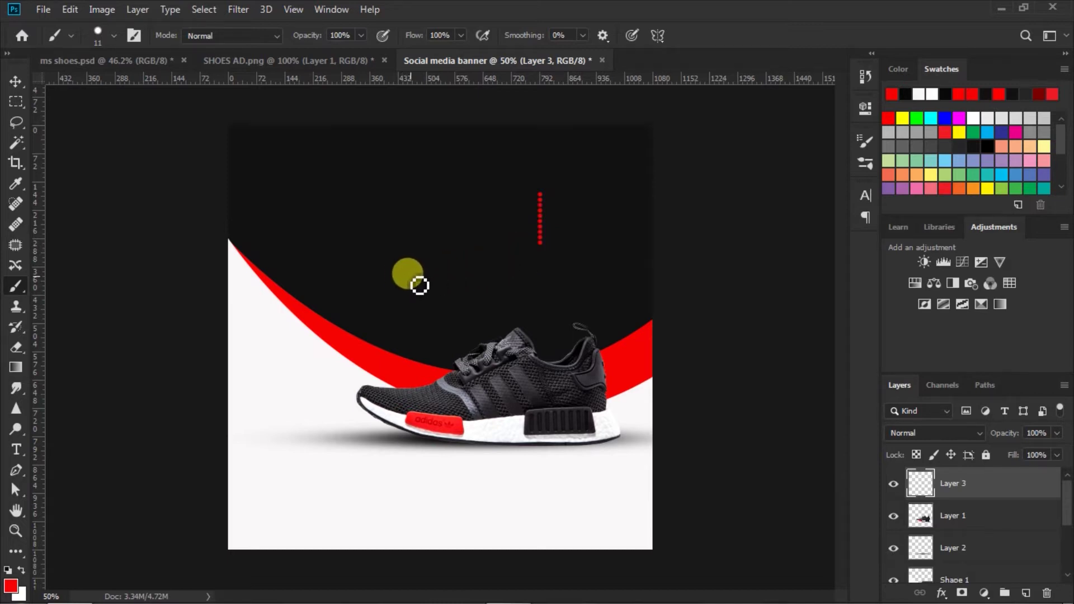
click(16, 83)
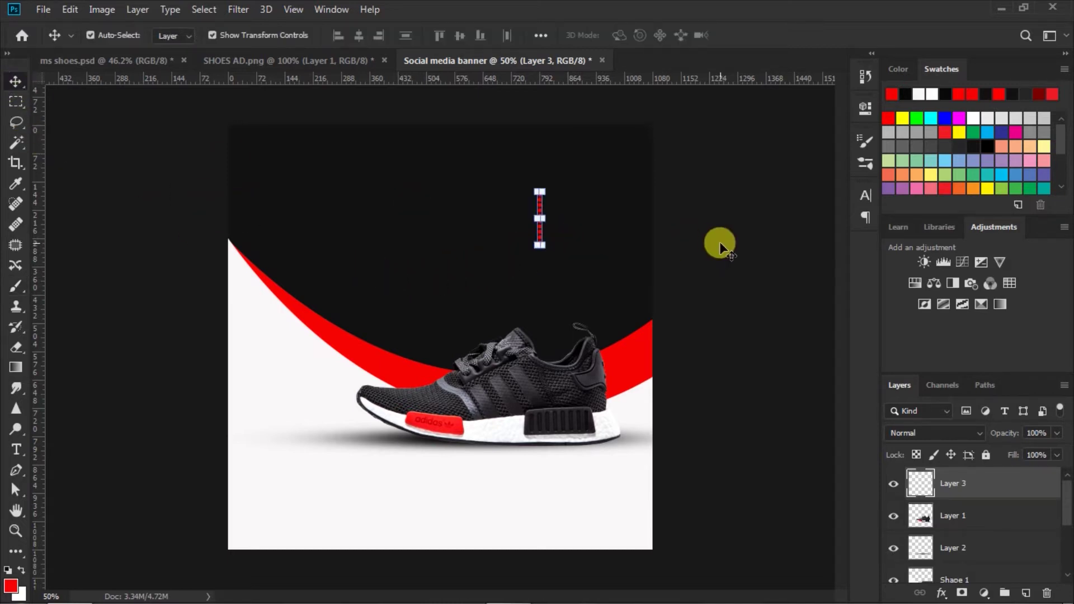
key(ctrl+j)
key(shift+Right)
key(shift+Right)
key(ctrl+j)
key(shift+Right)
key(shift+Right)
key(shift+Right)
key(shift+Right)
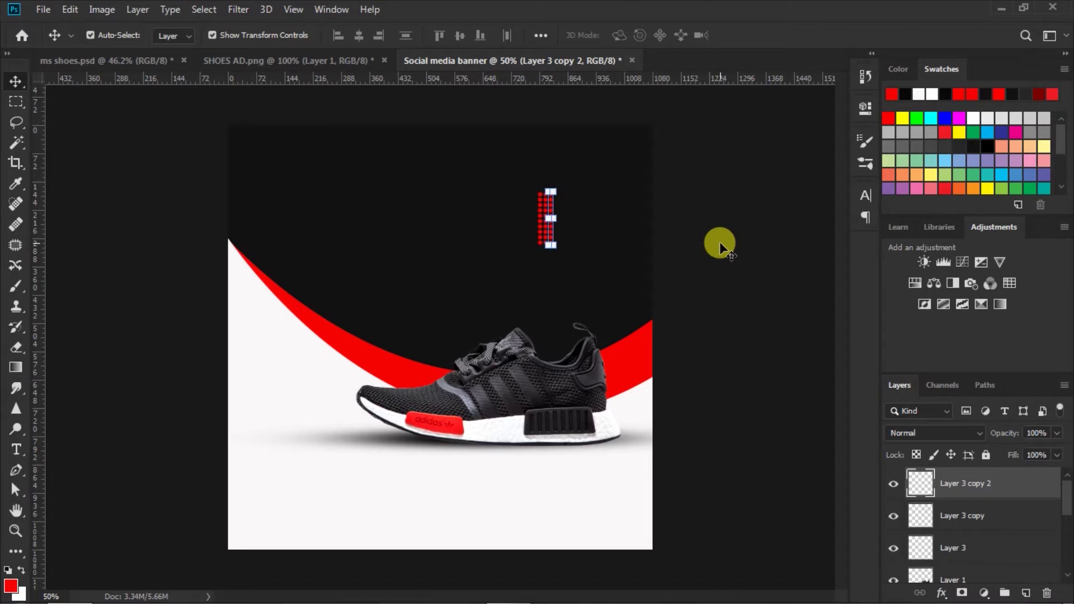
key(ctrl+j)
key(shift+Right)
key(shift+Right)
key(shift+Right)
key(shift+Right)
key(ctrl+j)
key(shift+Right)
key(shift+Right)
key(shift+Right)
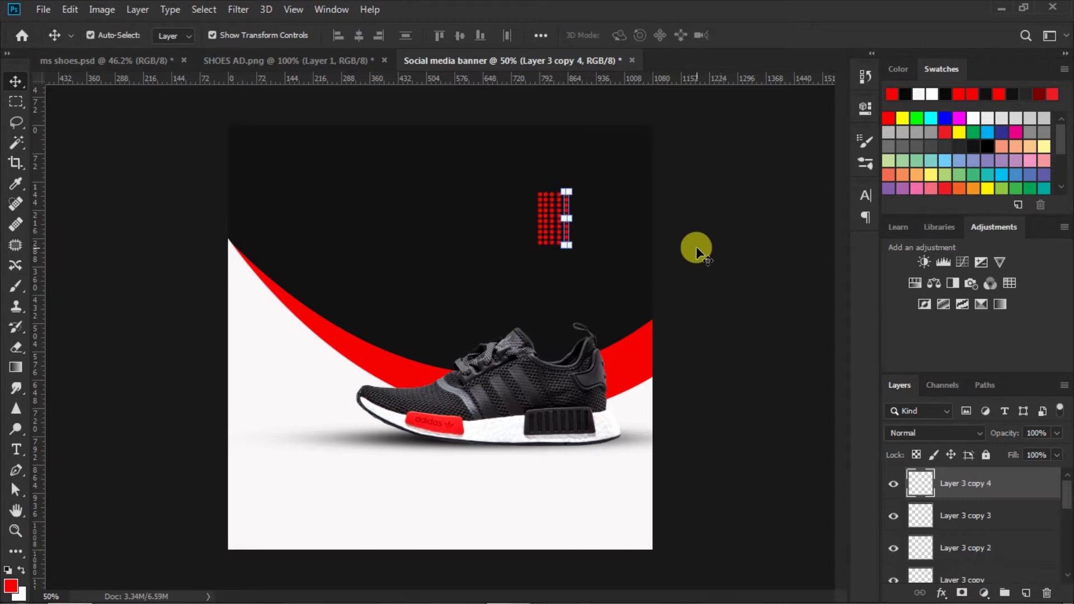
click(710, 252)
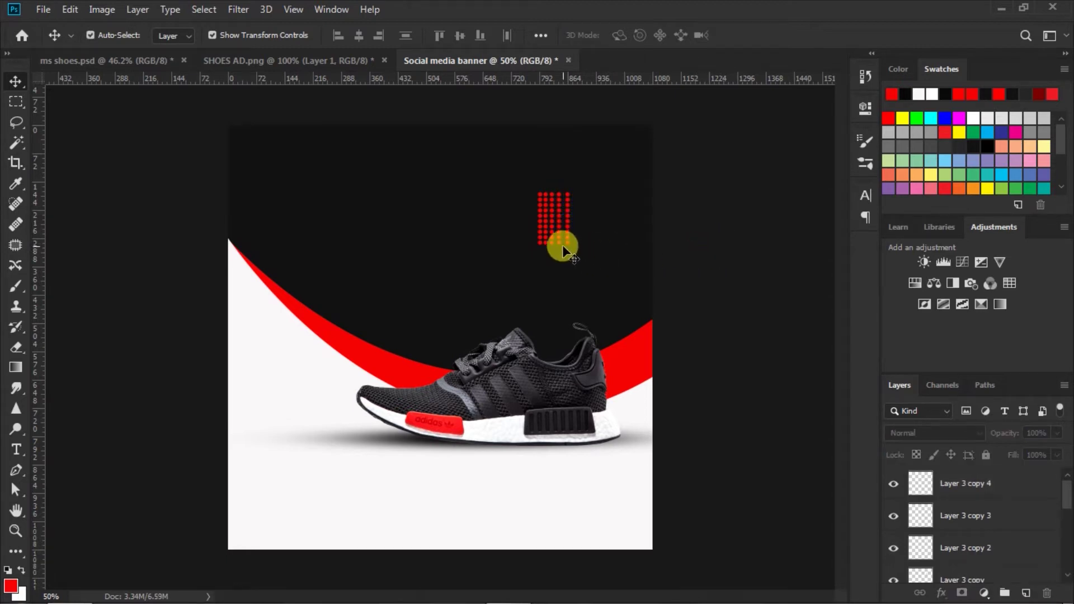
Step: Nudge the Layer 3 copy, copy 2 and copy 3 dot columns to equalise the gaps
click(559, 243)
click(558, 242)
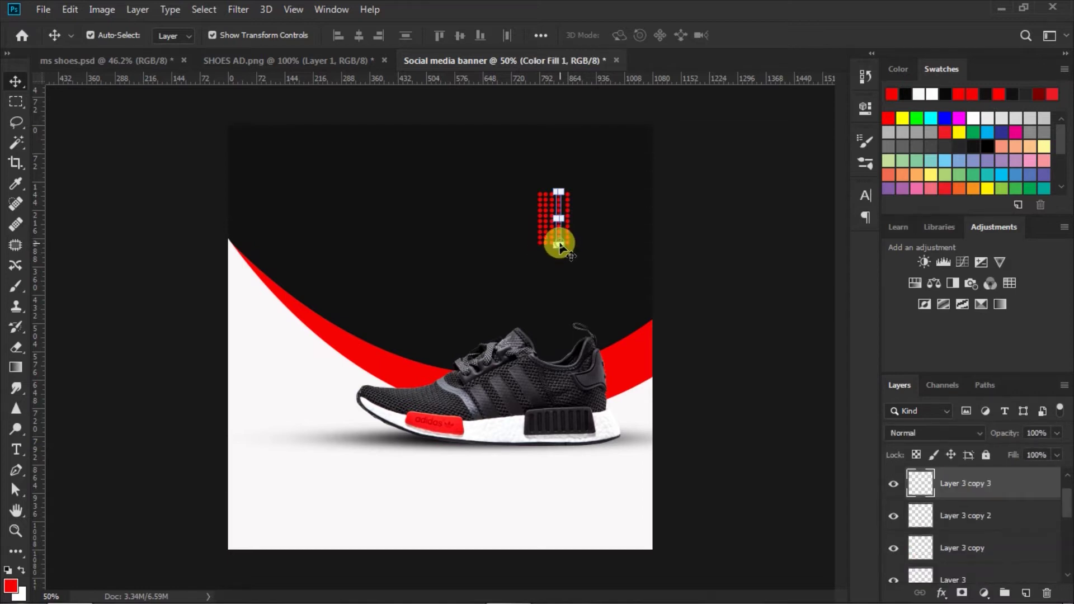
key(shift+Right)
key(shift+Right)
click(679, 242)
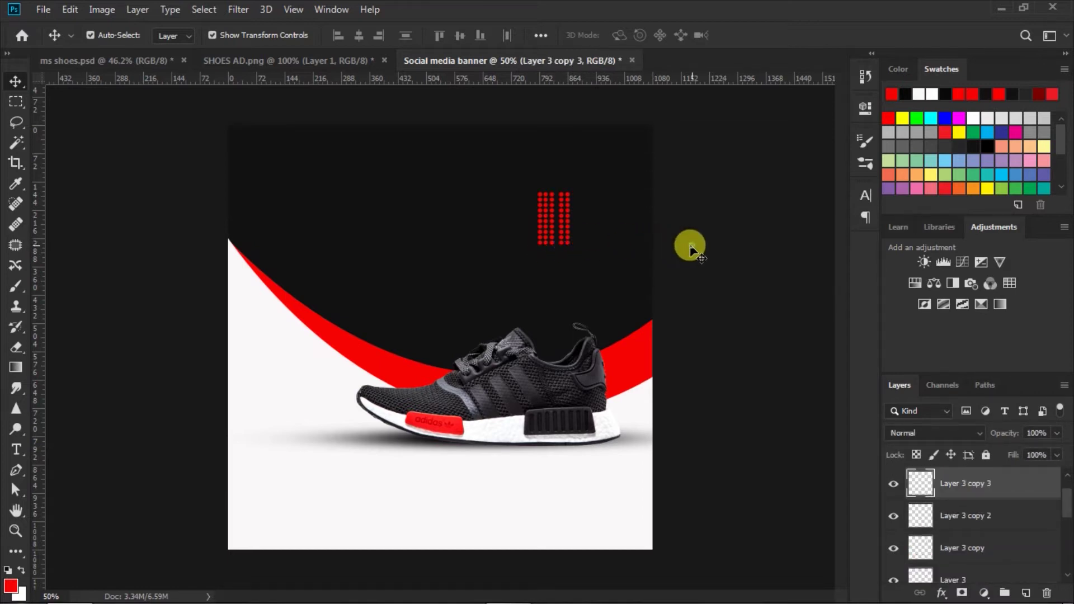
click(552, 242)
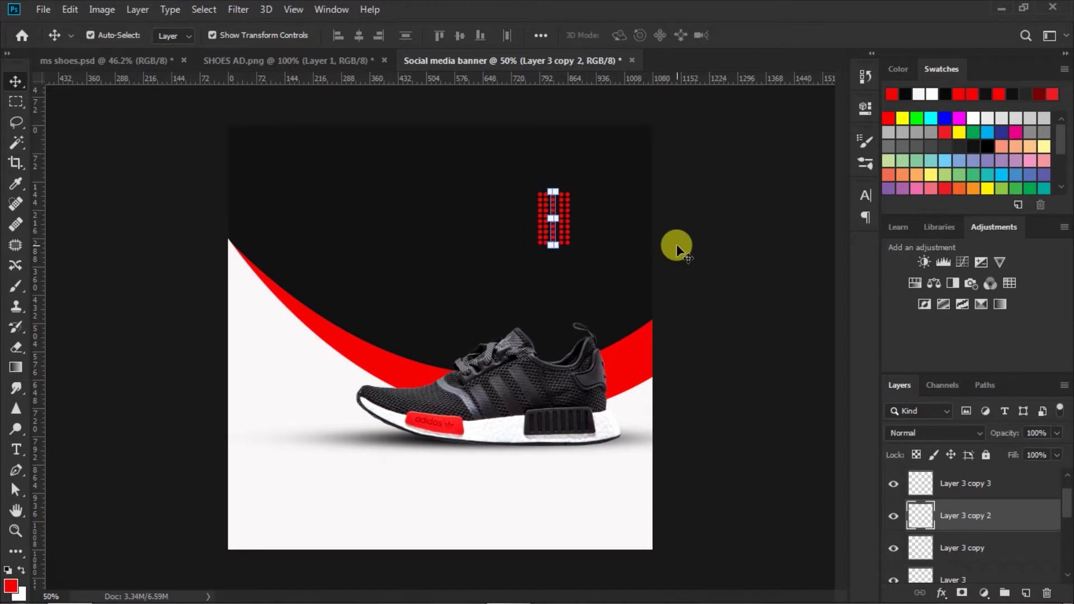
key(Left)
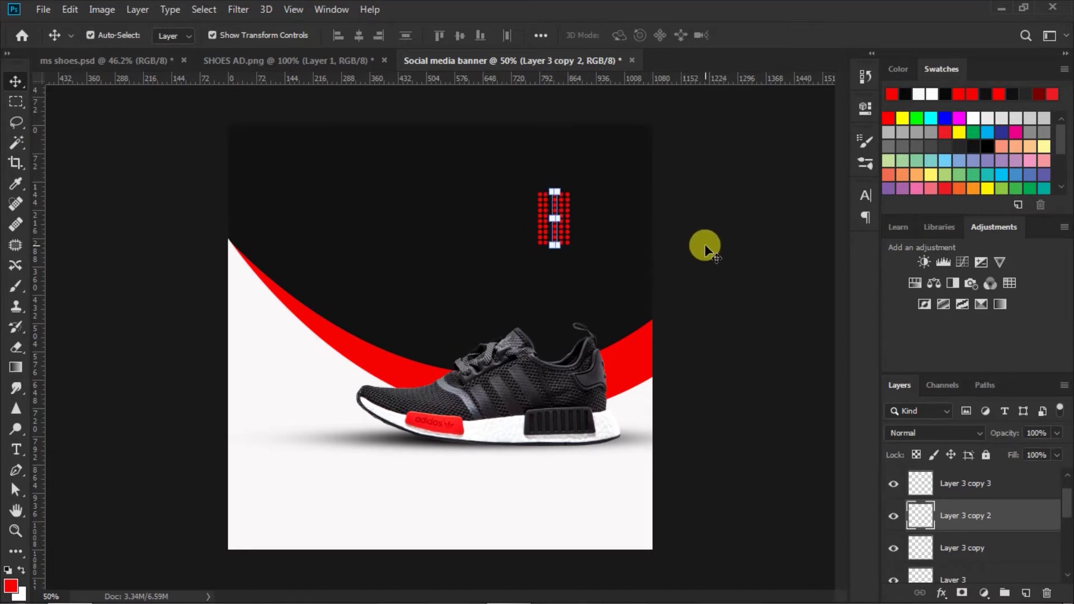
click(723, 250)
click(553, 246)
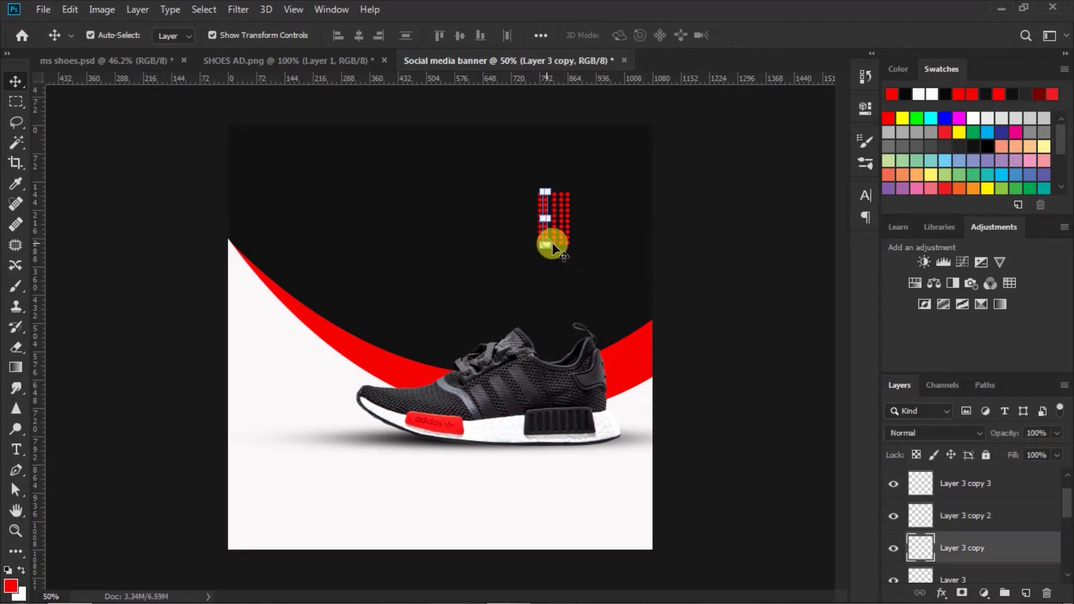
key(shift+Right)
click(677, 247)
click(541, 244)
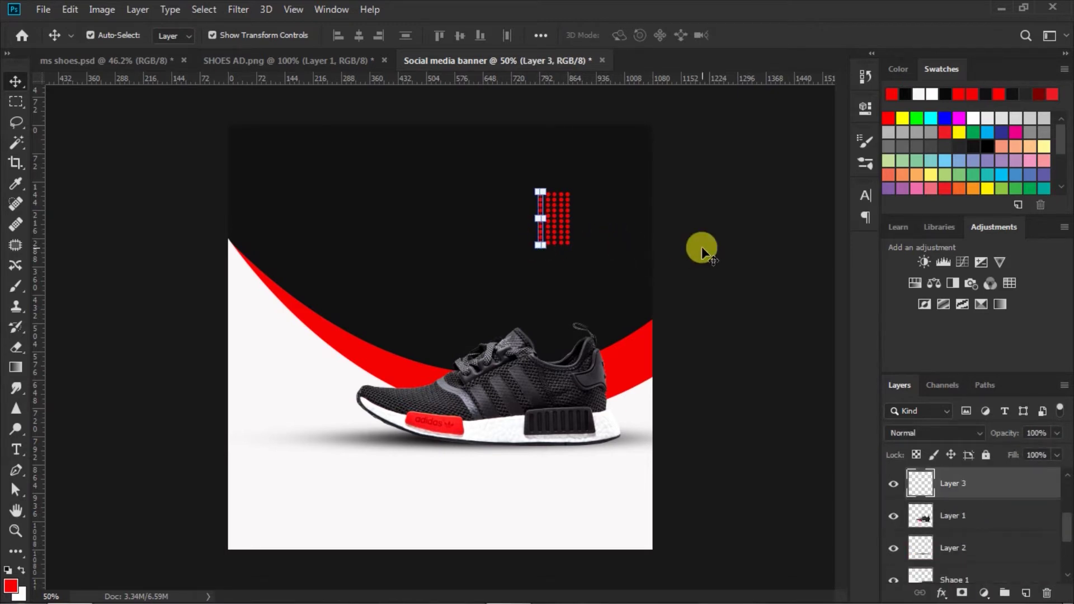
click(716, 250)
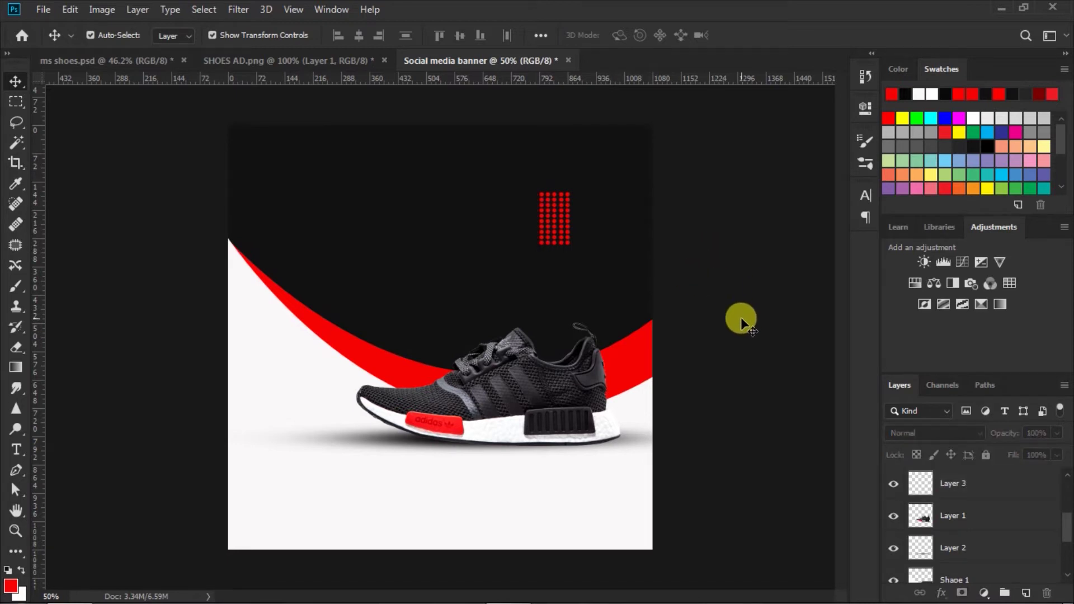
Step: Select all the dot column layers and merge them into Layer 3 copy 4
key(ctrl+j)
key(ctrl+j)
click(911, 550)
key(ctrl+j)
key(ctrl+j)
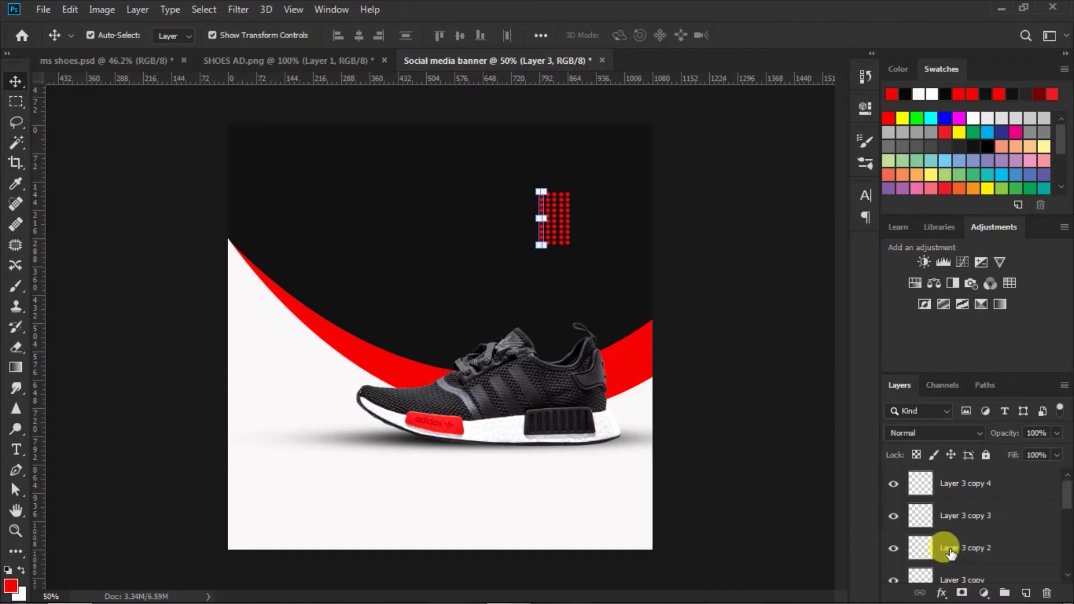
shift+click(926, 486)
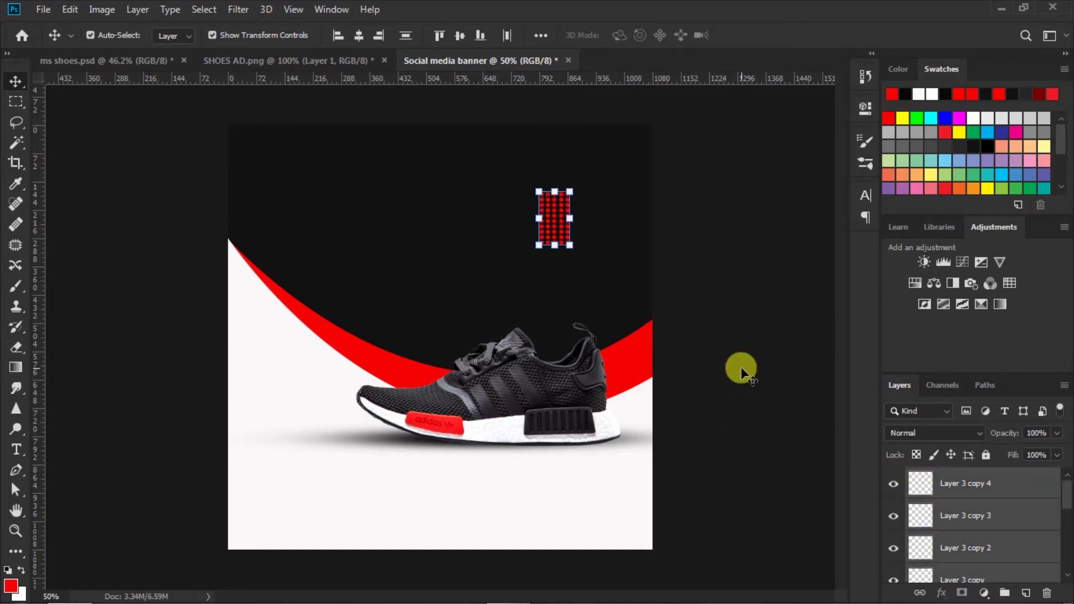
key(ctrl+e)
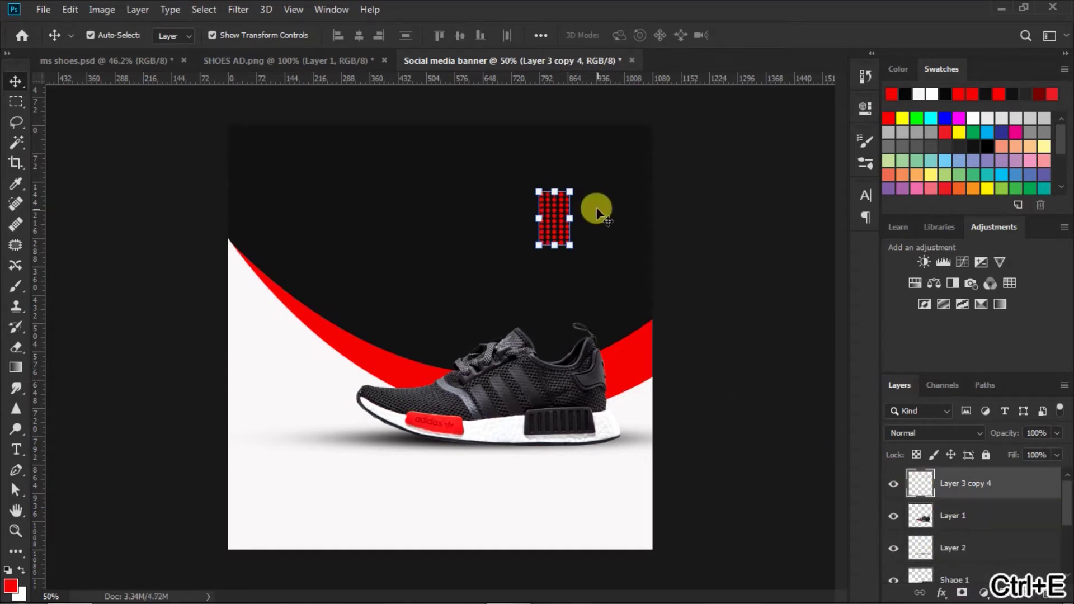
Step: Alt-drag a copy of the dot grid to the banner's lower left as Layer 3 copy 5
mouse_move(561, 210)
mouse_down()
mouse_move(595, 232)
mouse_move(273, 447)
mouse_move(279, 455)
mouse_up()
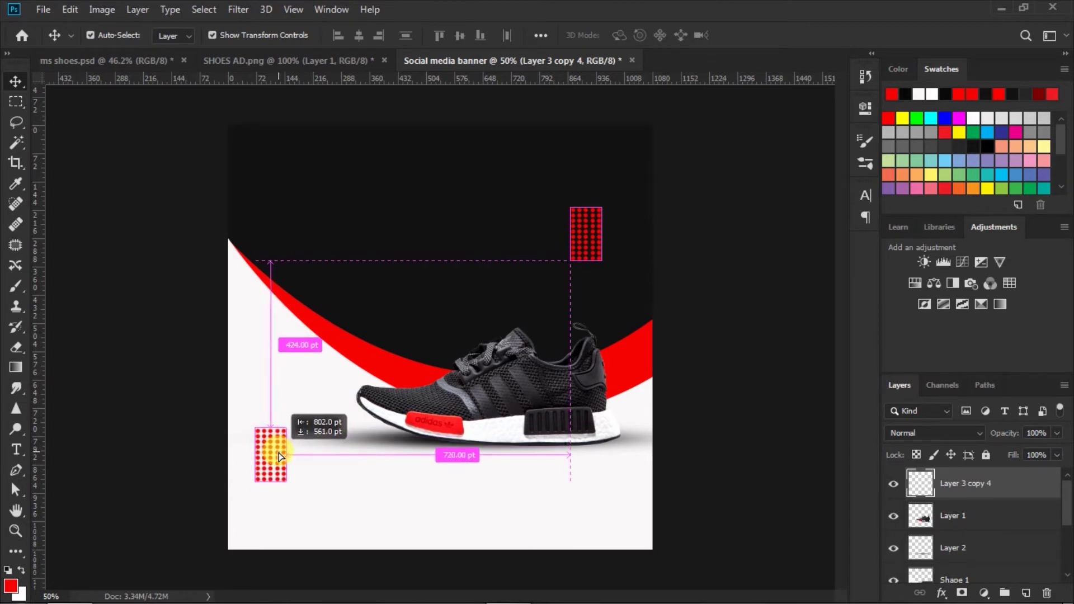
drag(279, 454, 279, 454)
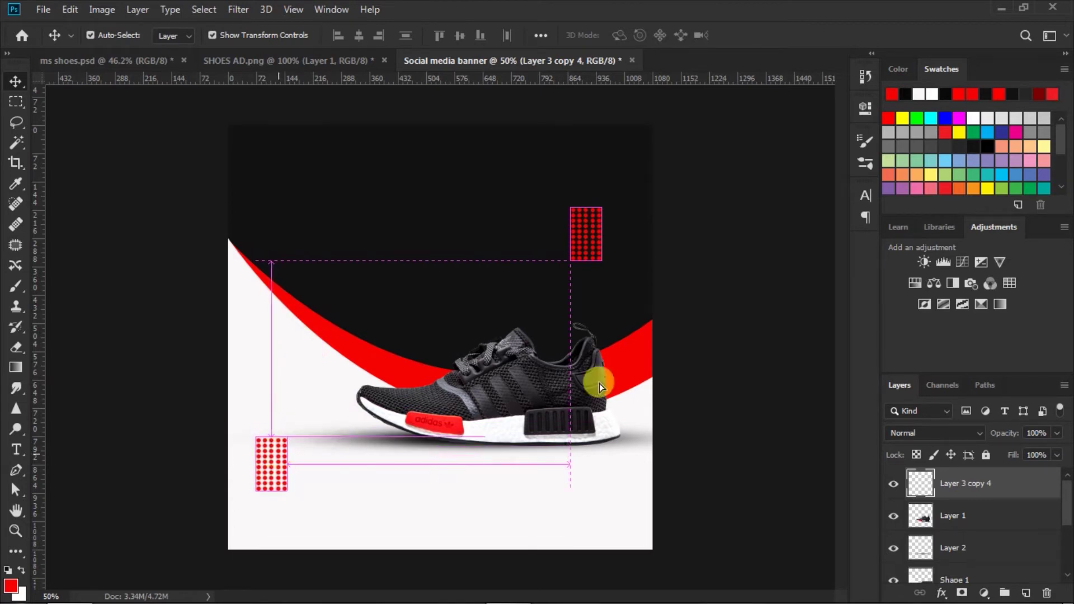
click(757, 324)
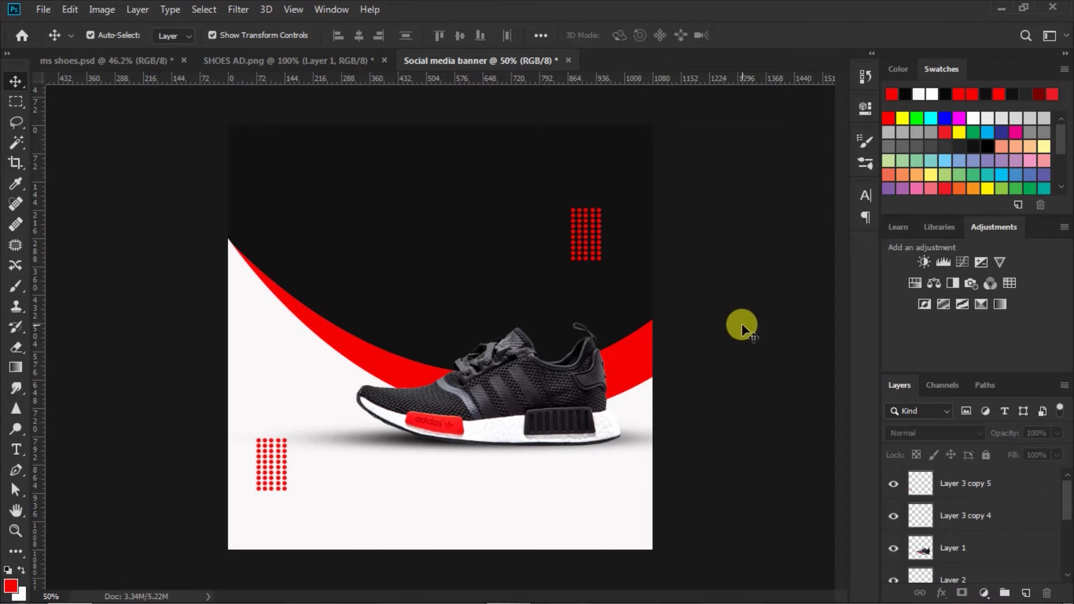
Step: Fine-tune the positions of the top and lower-left dot grids
click(586, 221)
mouse_move(587, 226)
mouse_down()
mouse_move(582, 237)
mouse_move(602, 240)
mouse_up()
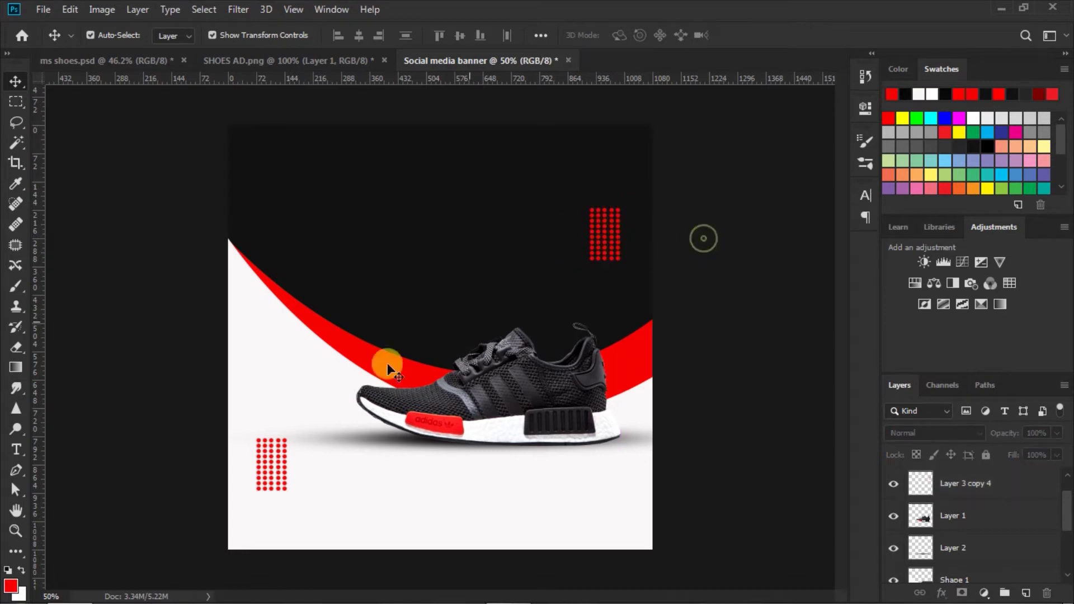
drag(274, 465, 259, 458)
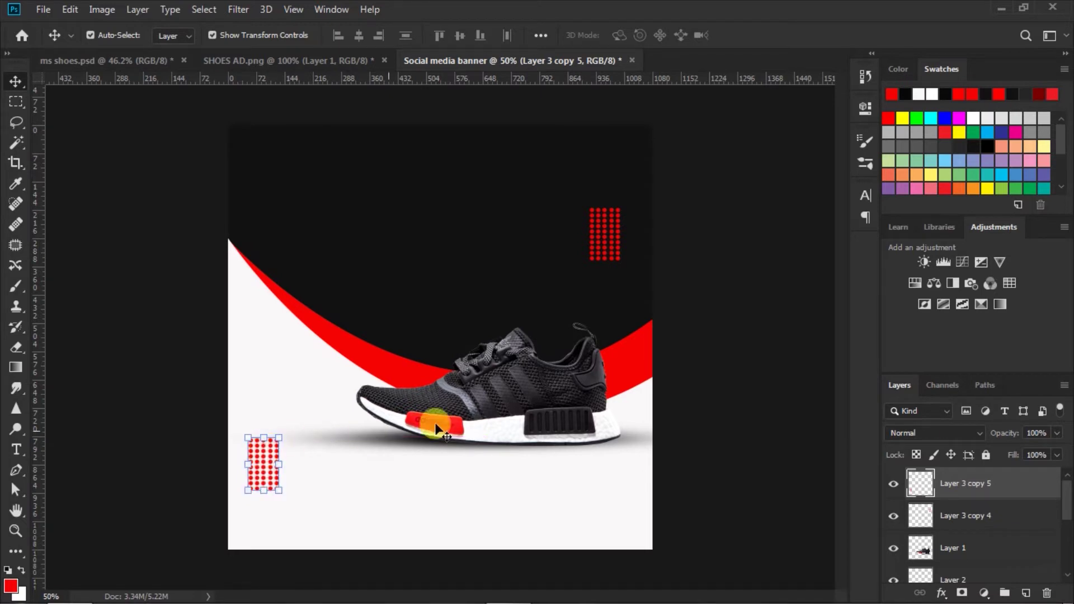
click(731, 348)
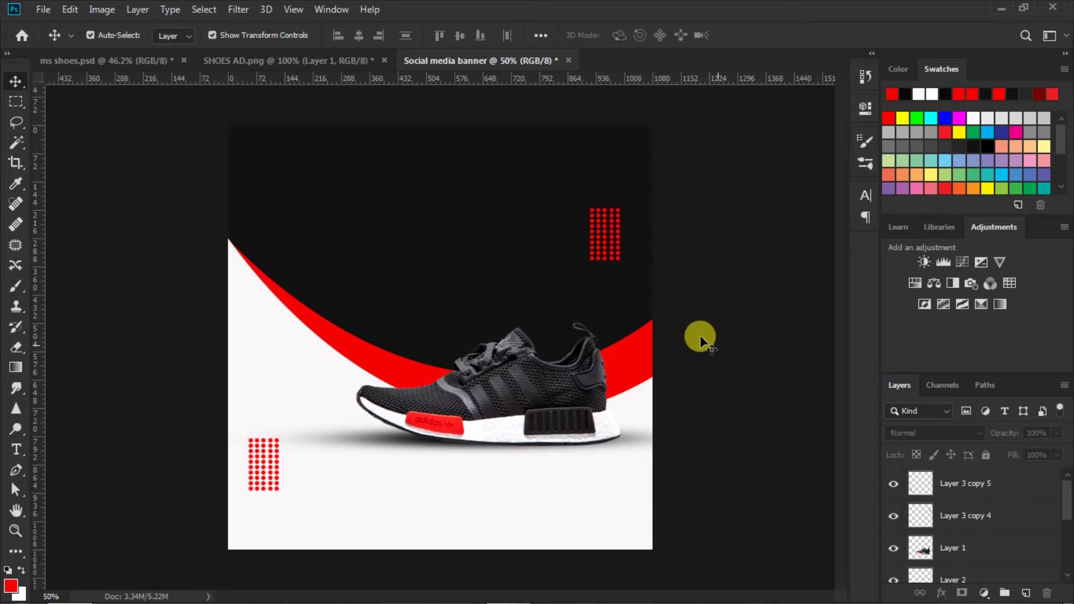
click(17, 450)
click(225, 34)
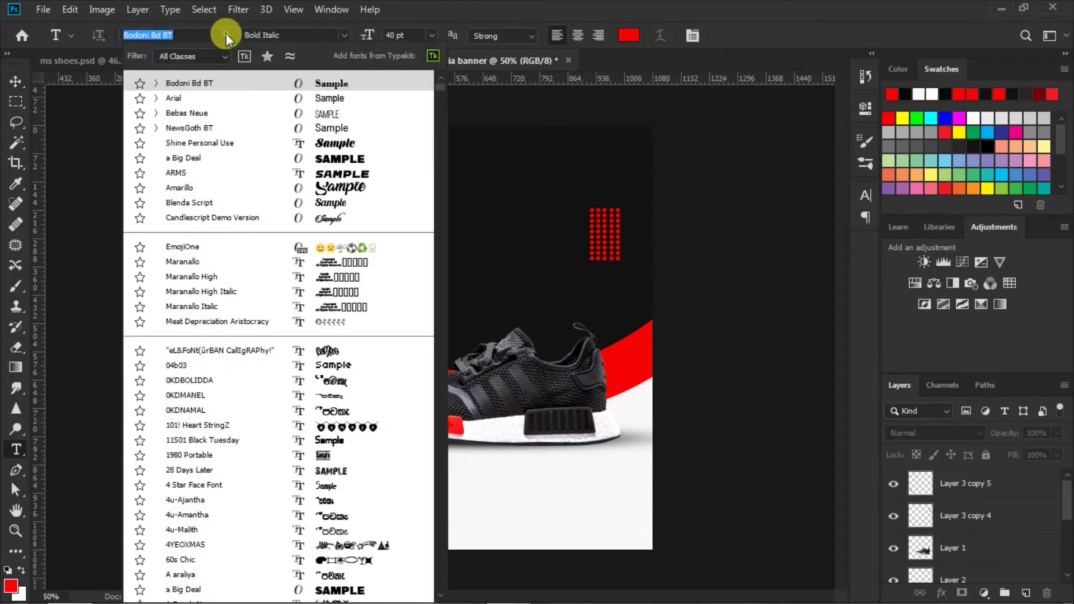
Step: Type 'NEW ARRIVAL' in red Bodoni Bd BT Bold Italic 40 pt above the sneaker
click(333, 82)
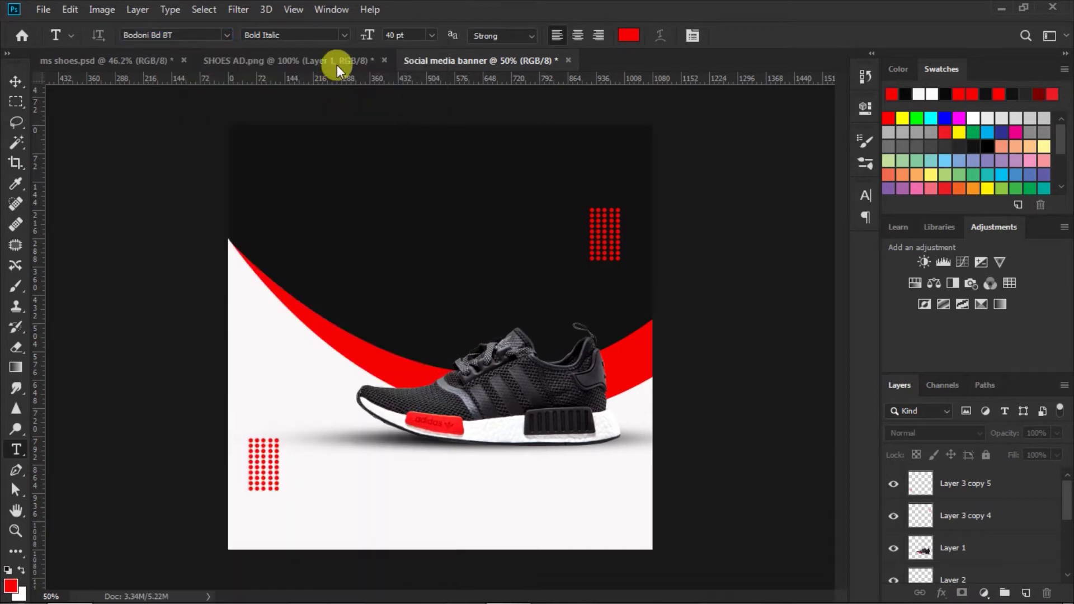
click(392, 35)
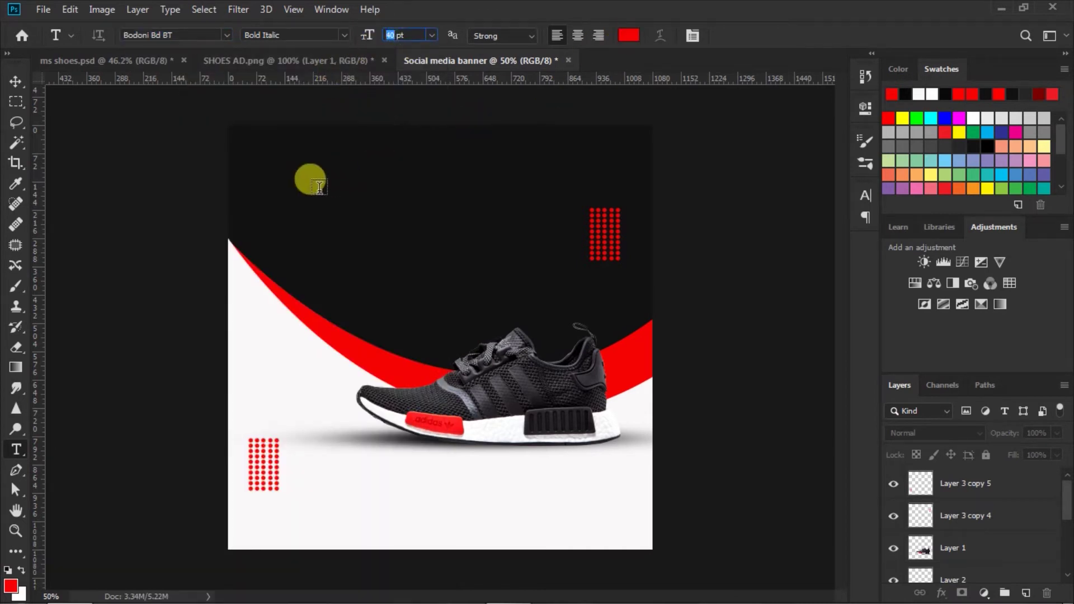
click(315, 185)
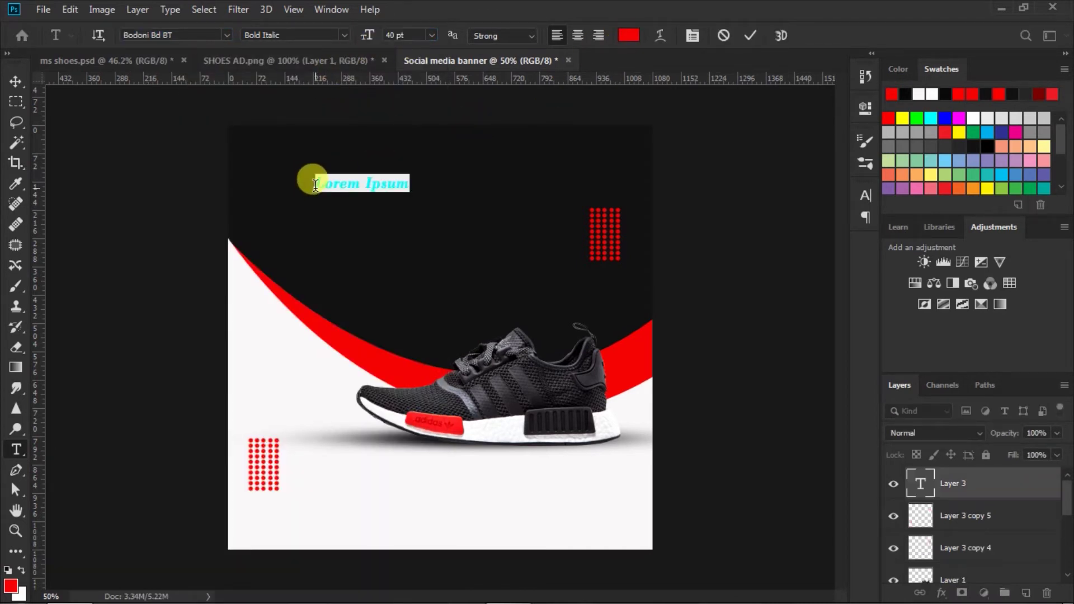
click(316, 184)
key(BackSpace)
text(NEW A)
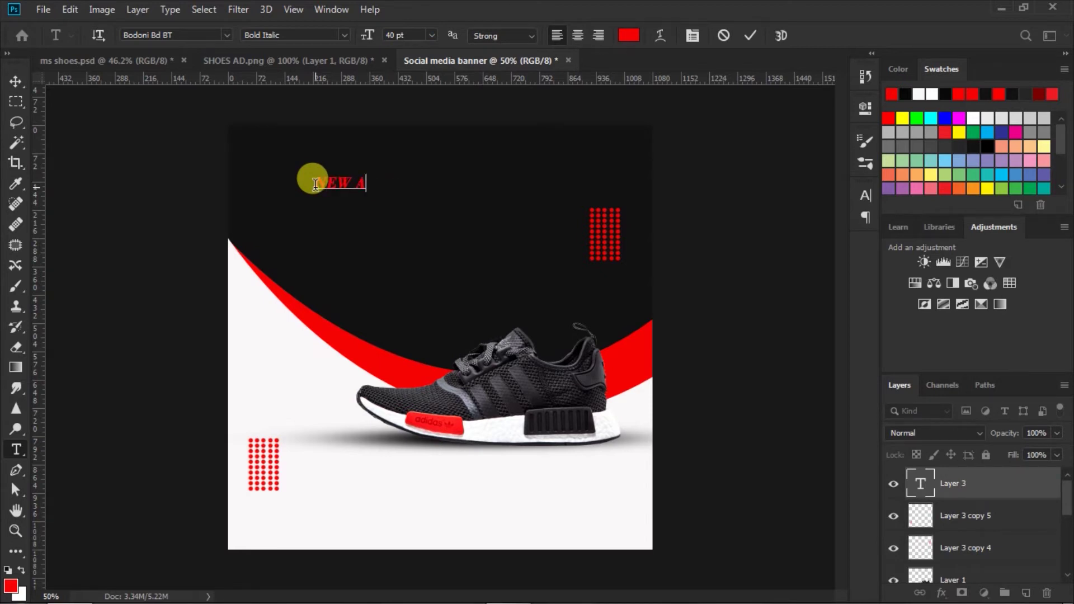
text(RRIVAL)
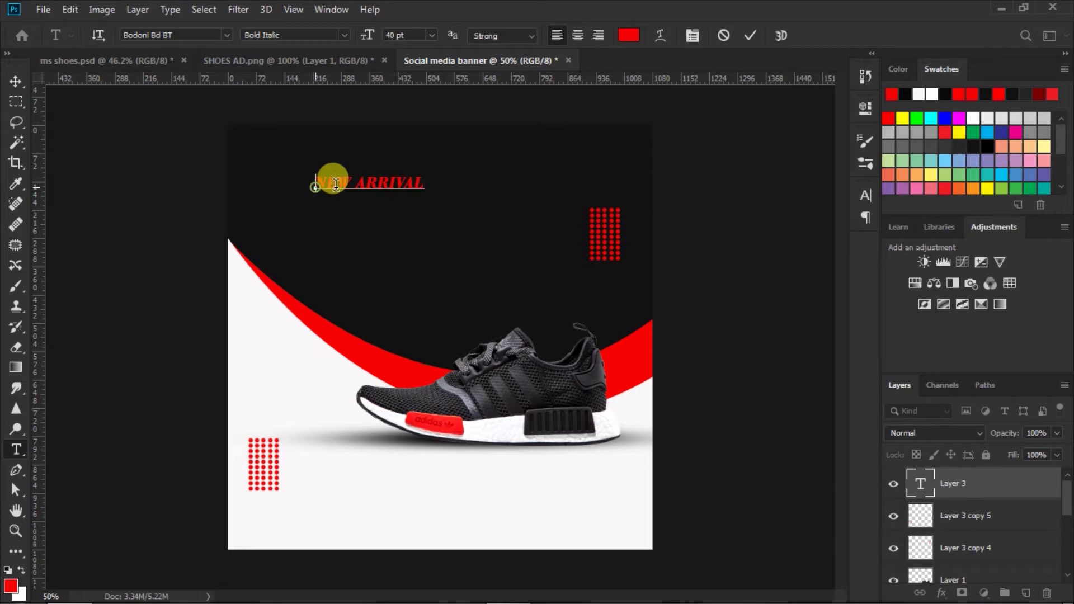
drag(316, 184, 592, 147)
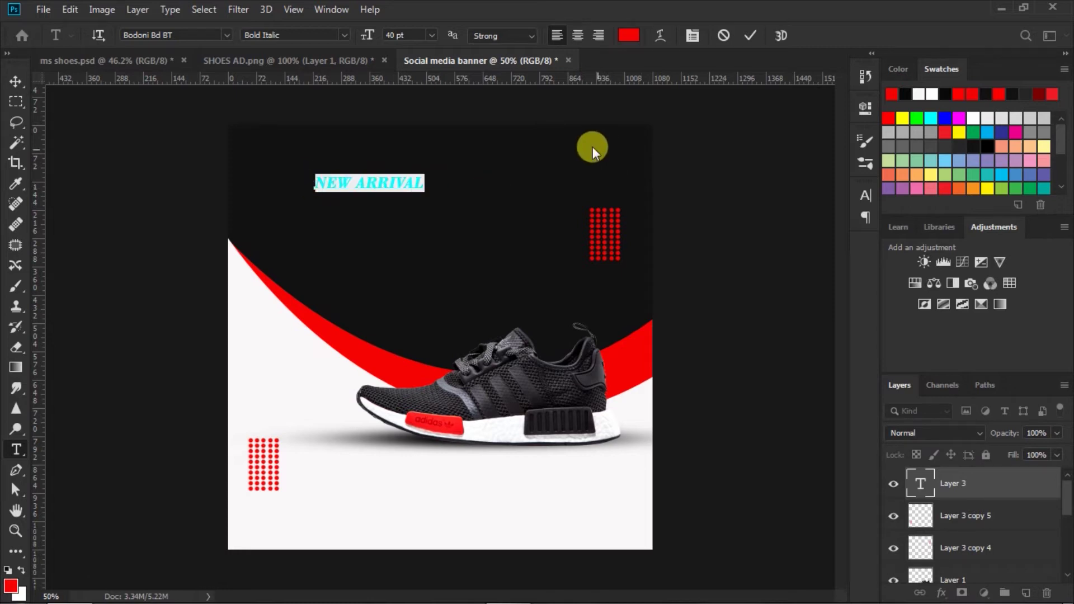
click(865, 197)
click(747, 35)
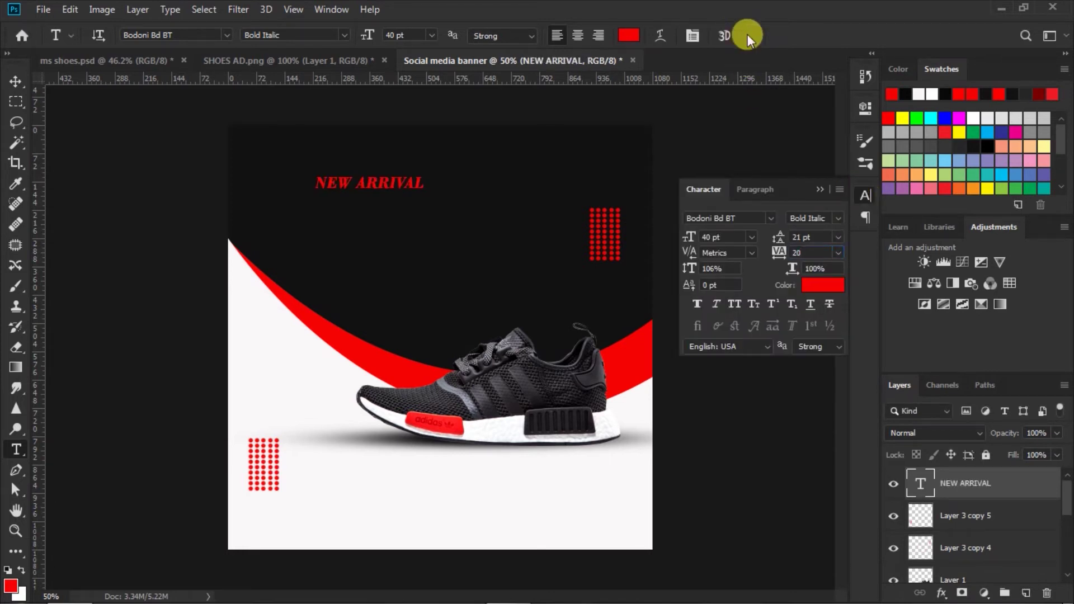
Step: Nudge the NEW ARRIVAL text layer slightly into position
click(12, 80)
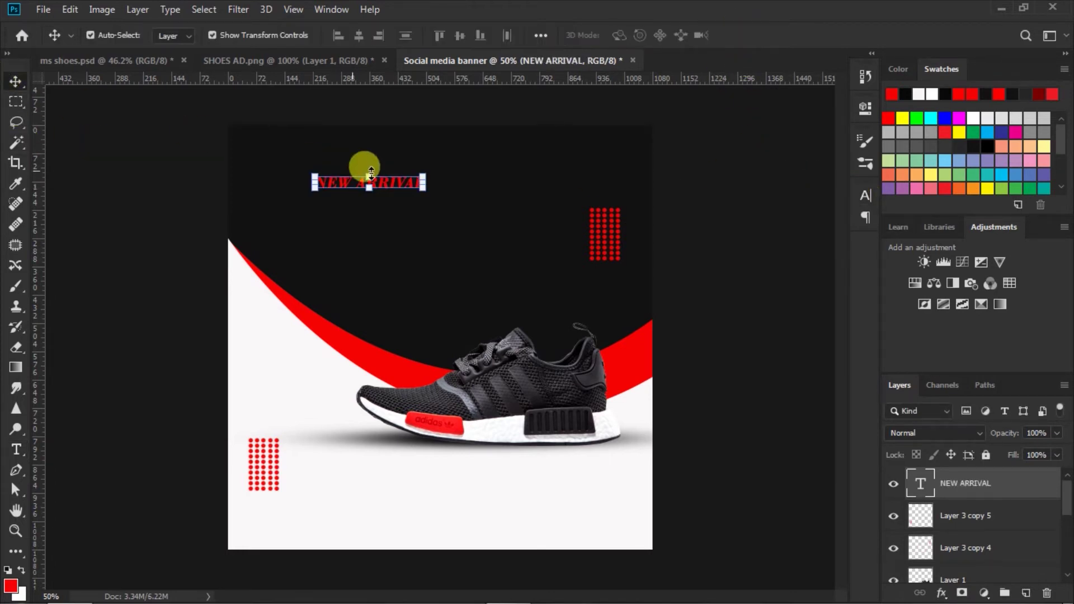
drag(401, 181, 395, 184)
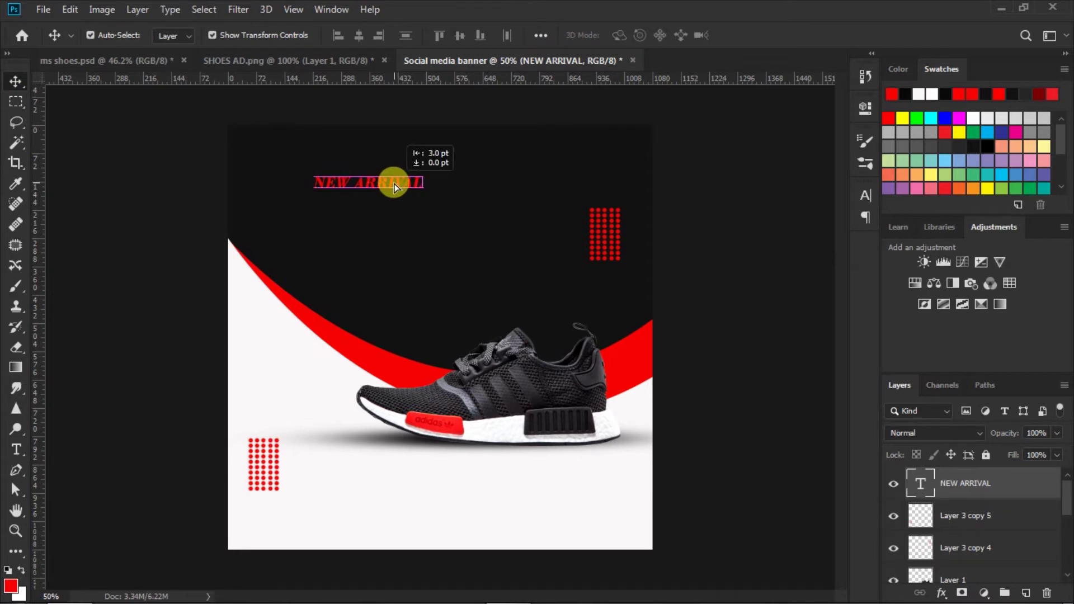
drag(394, 186, 399, 183)
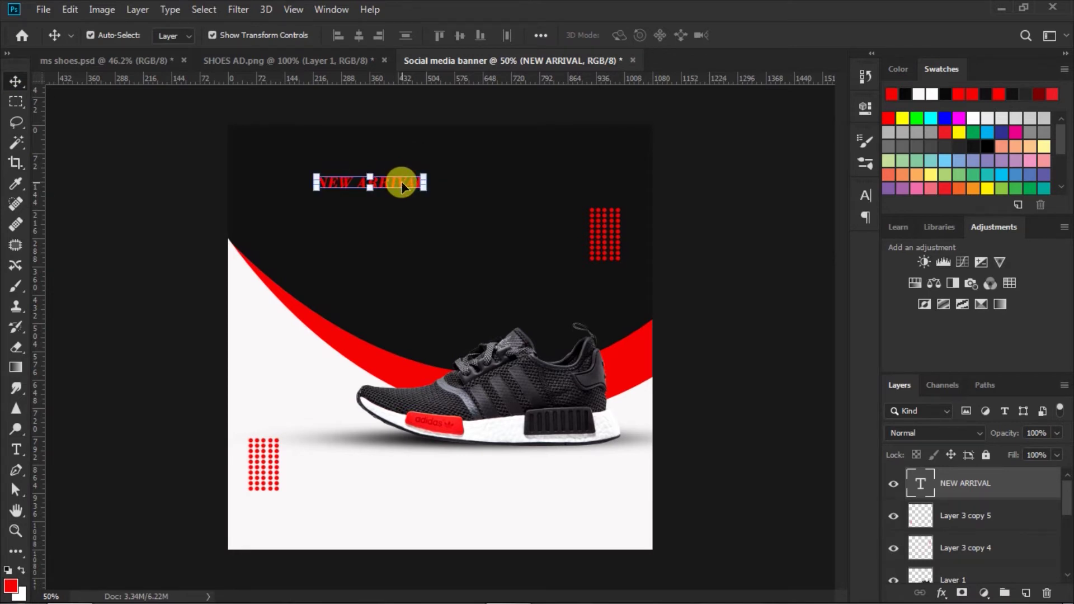
click(720, 216)
Step: Set the Type tool to 72 pt, a near-white colour, and Faux Bold
click(17, 450)
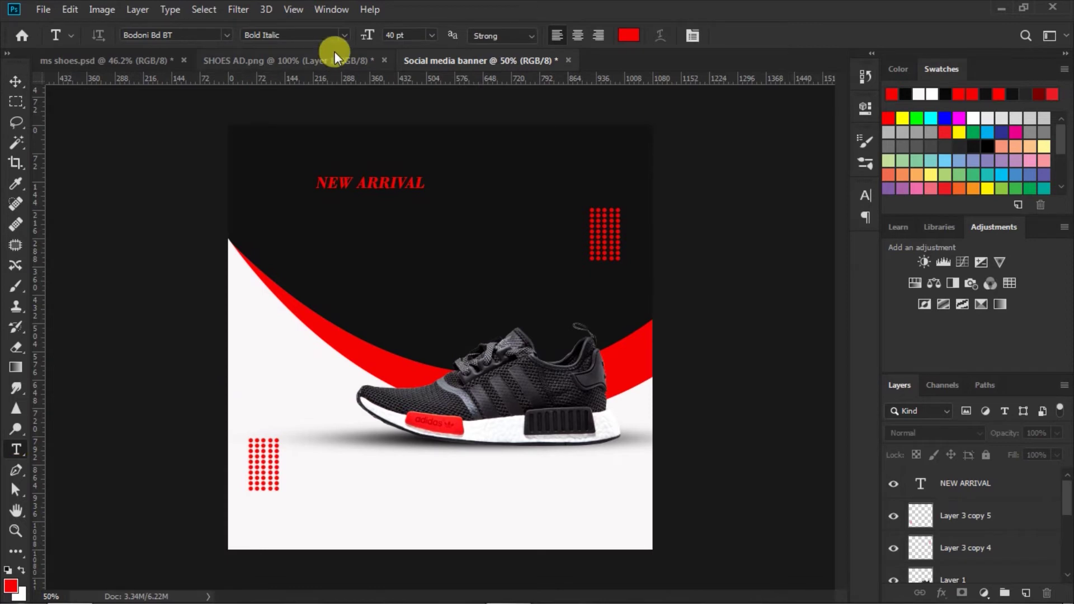
click(431, 35)
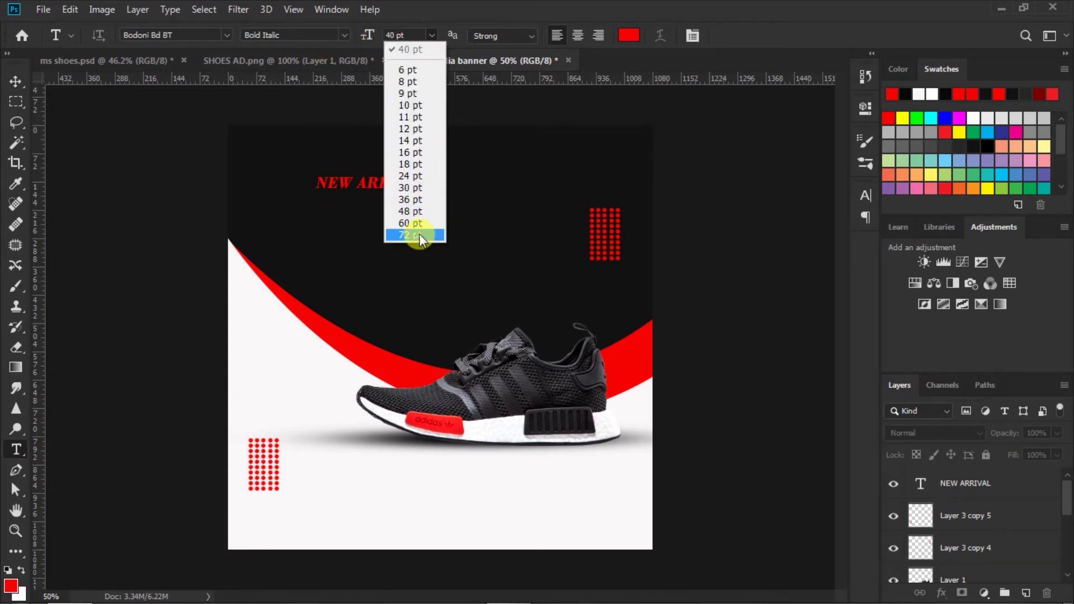
click(418, 233)
click(632, 37)
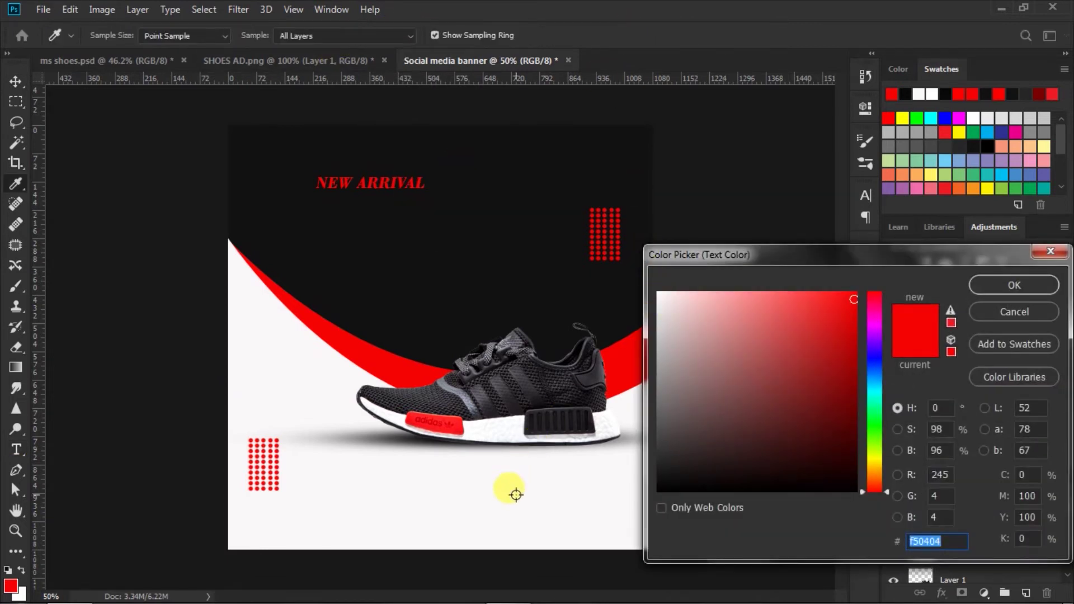
click(515, 500)
click(984, 282)
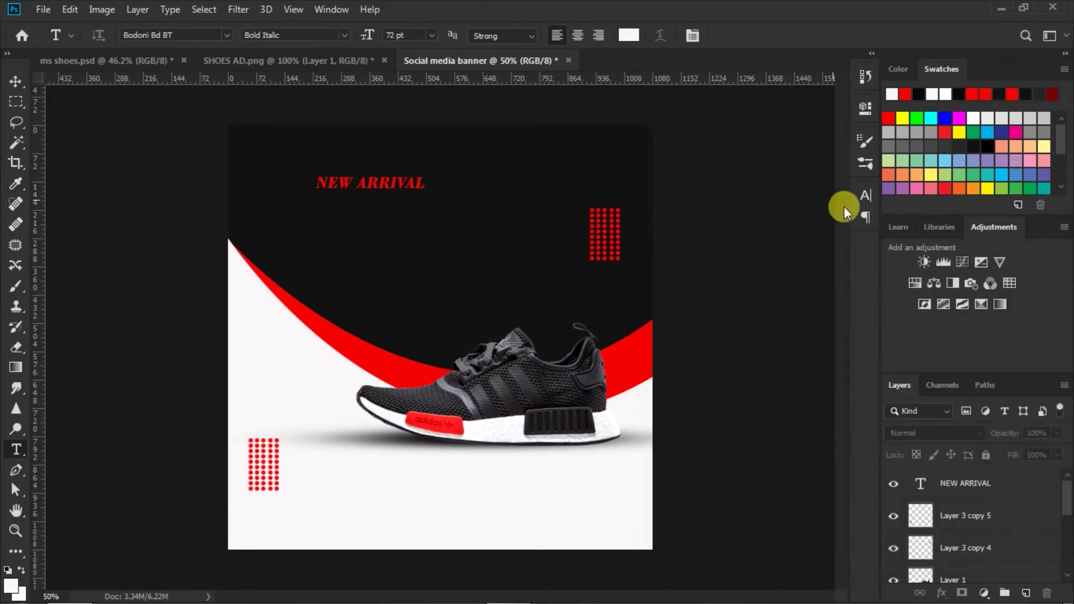
click(866, 196)
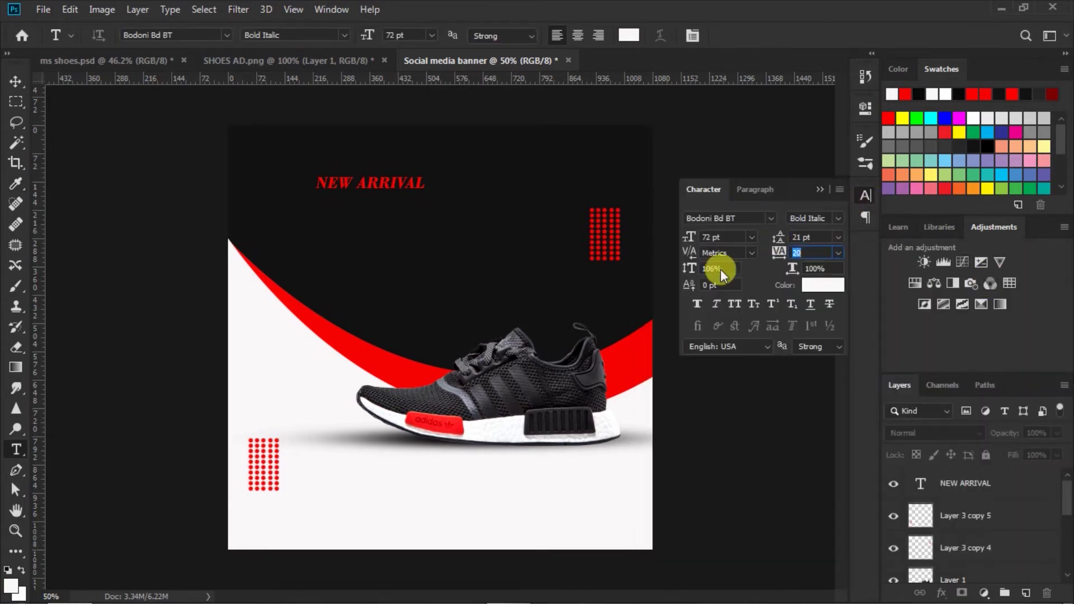
click(697, 304)
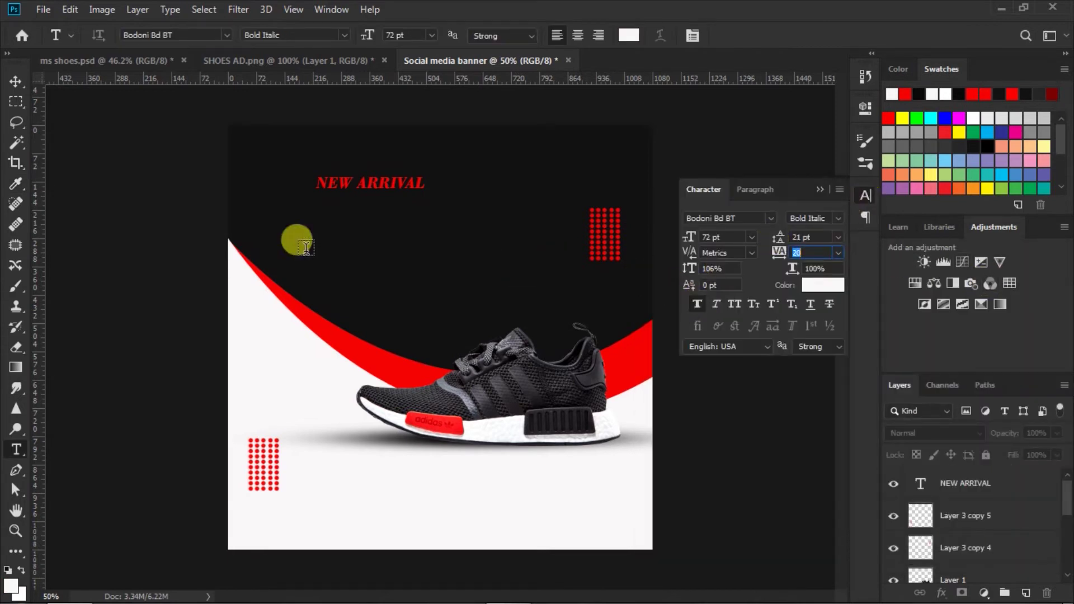
Step: Type 'MAN'S SHOES' below NEW ARRIVAL with tracking 0 and commit it
click(295, 215)
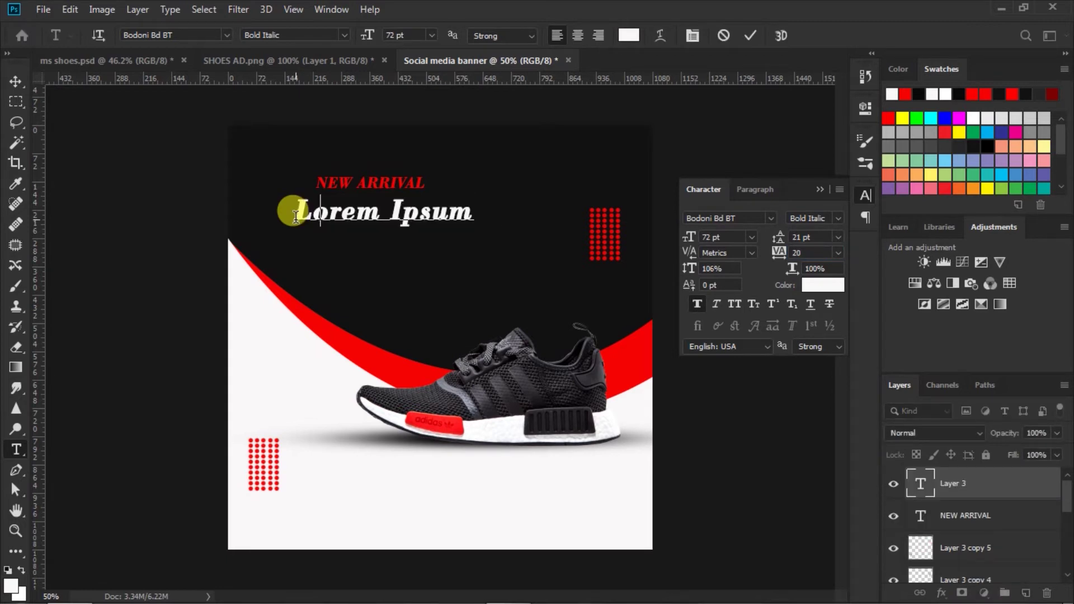
text(M)
text(AN)
text('S)
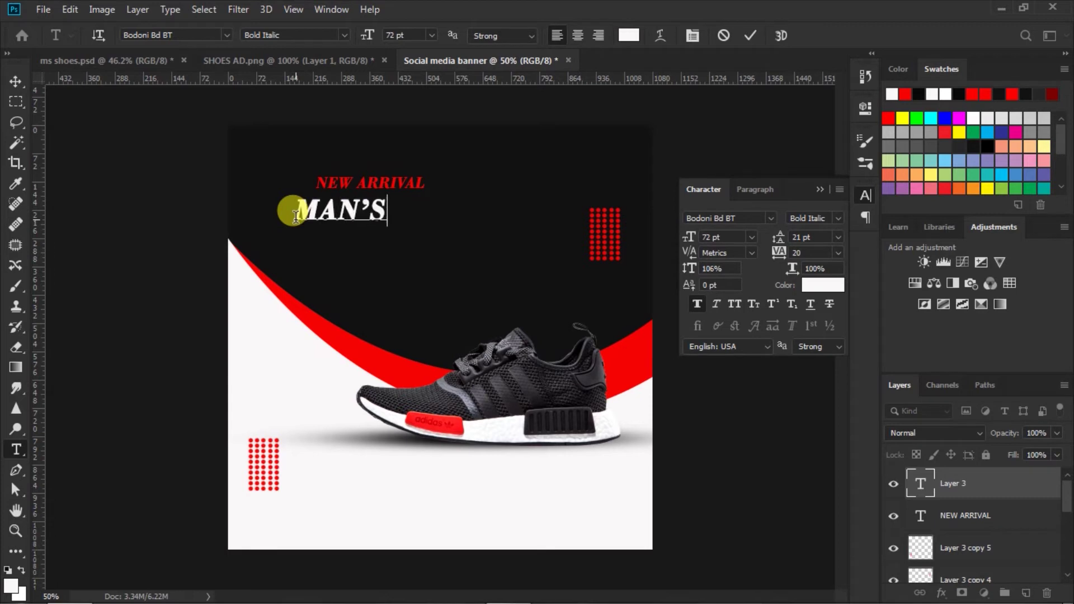
text( SHOES)
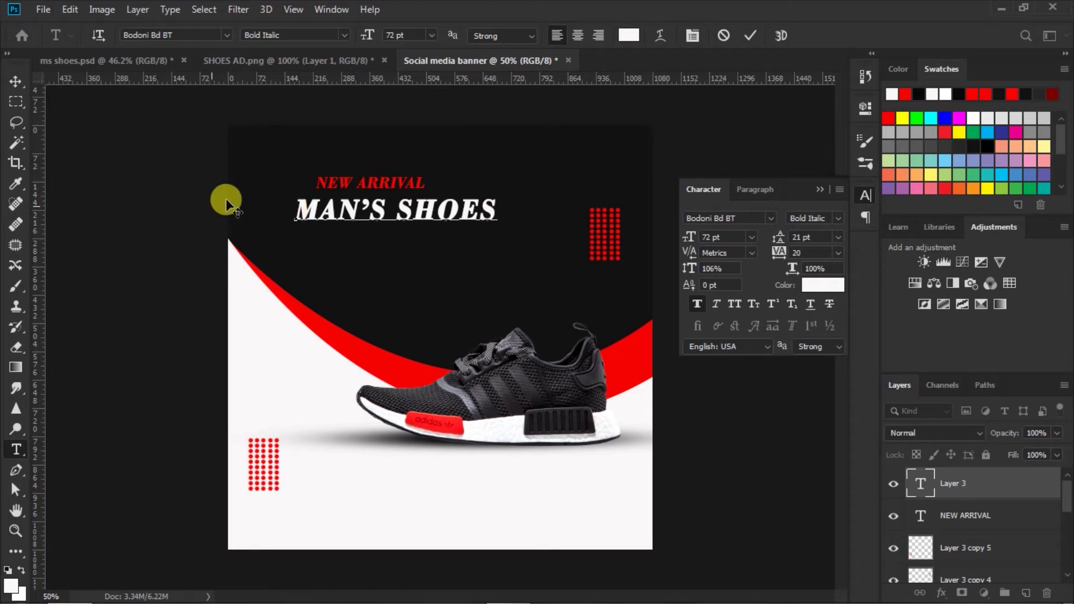
drag(291, 211, 553, 170)
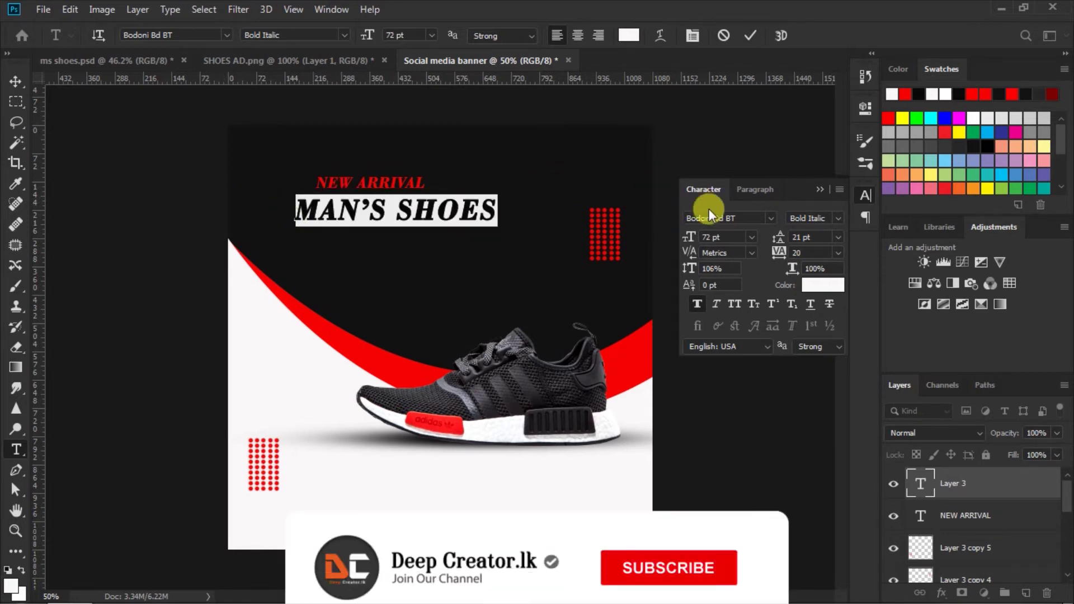
drag(790, 252, 780, 260)
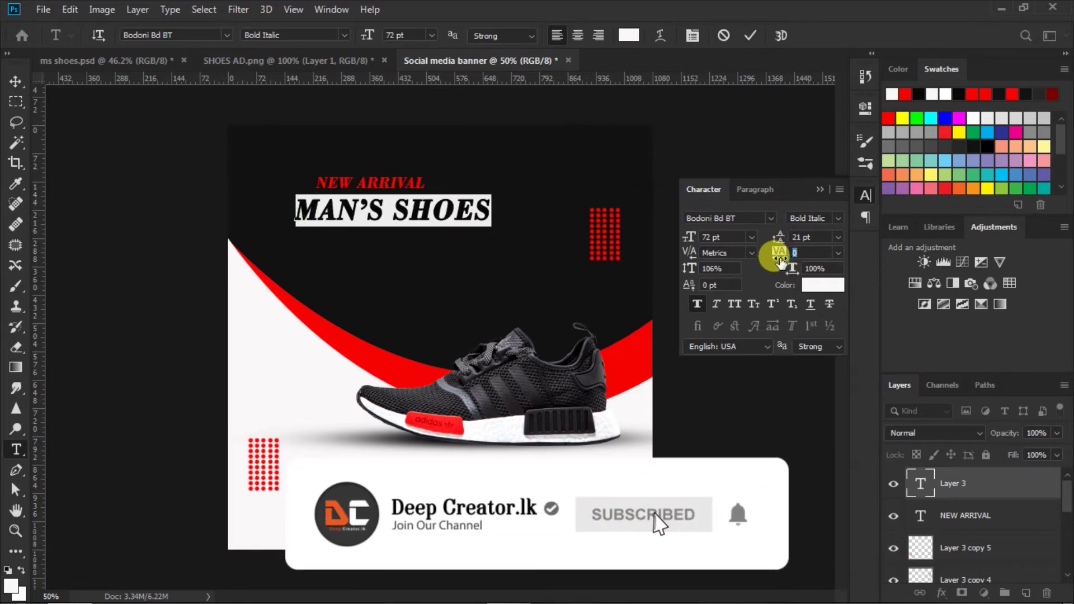
click(751, 36)
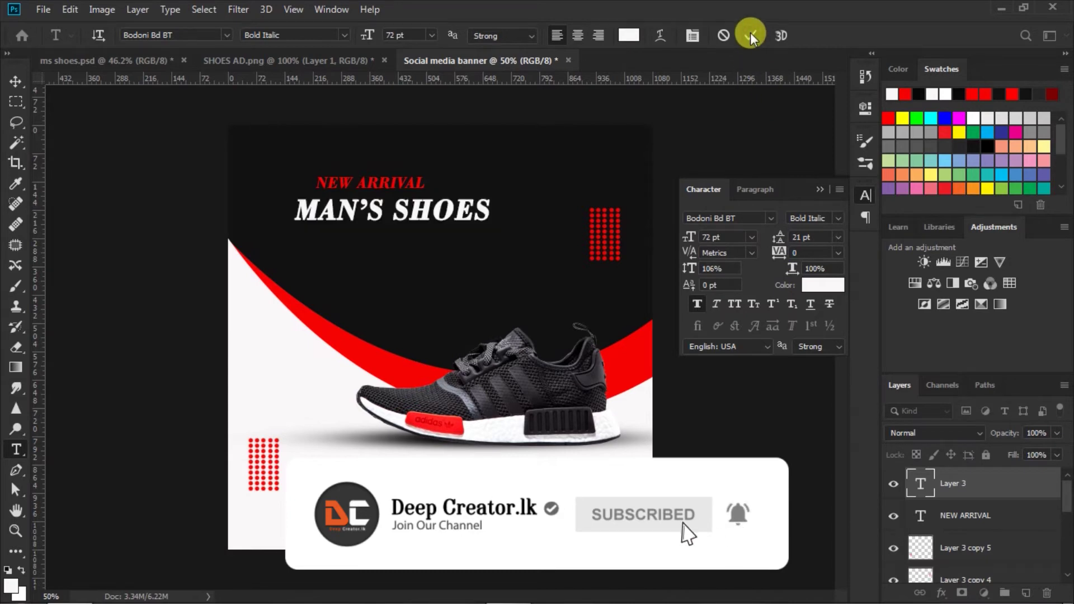
click(818, 191)
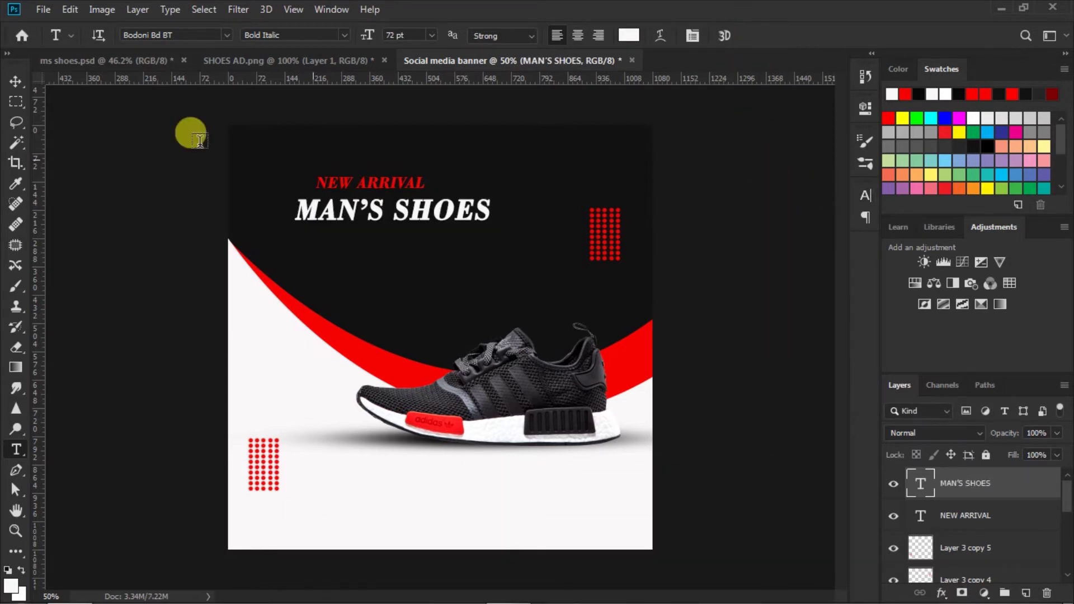
click(14, 81)
Step: Shift MAN'S SHOES slightly left and Alt-drag a copy of NEW ARRIVAL below it
drag(416, 214, 402, 208)
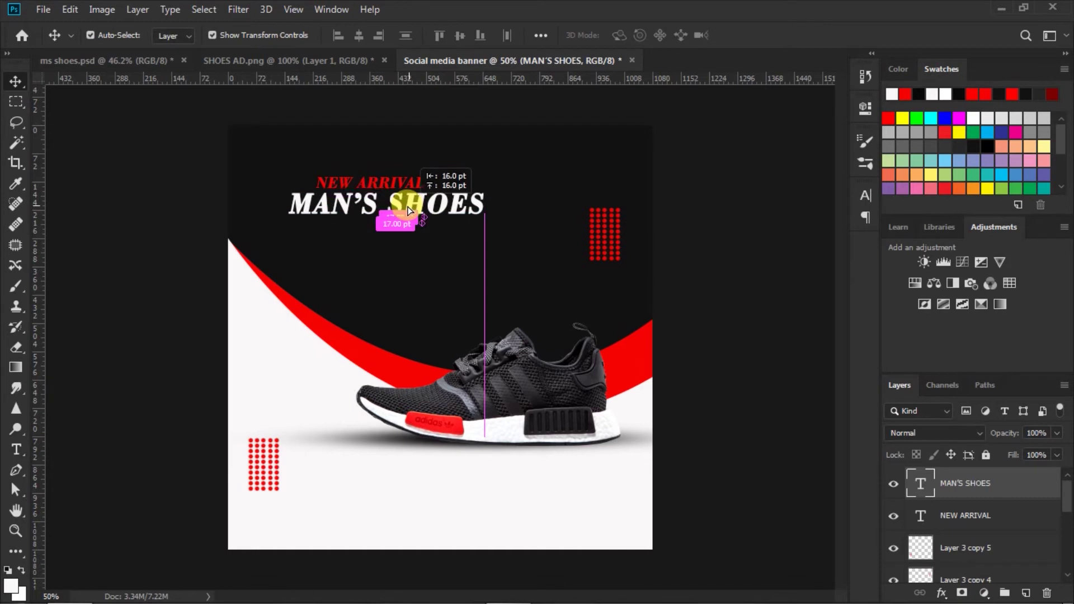
click(726, 232)
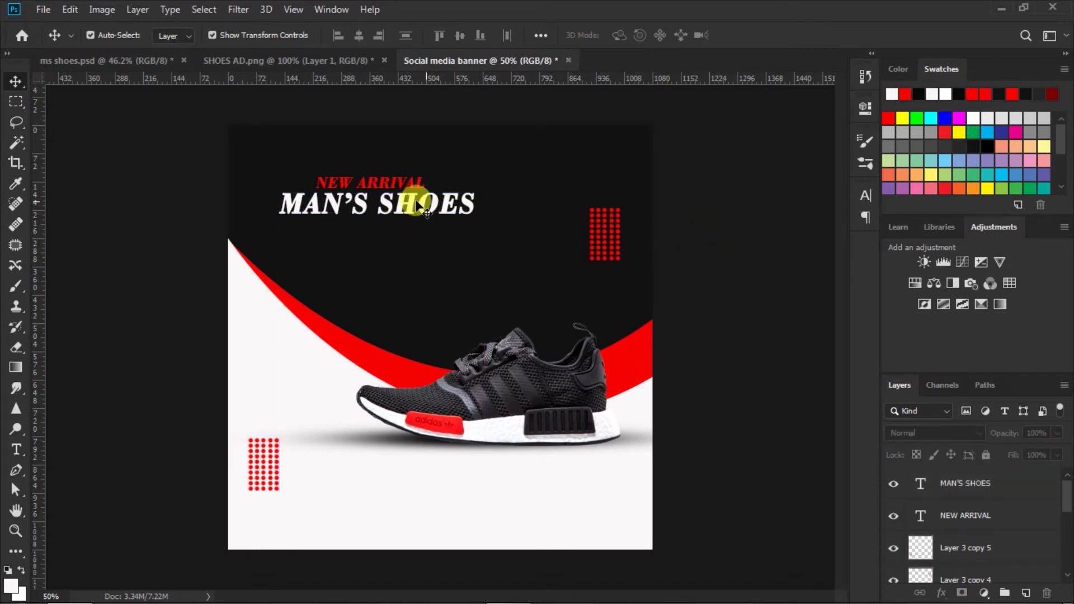
click(402, 186)
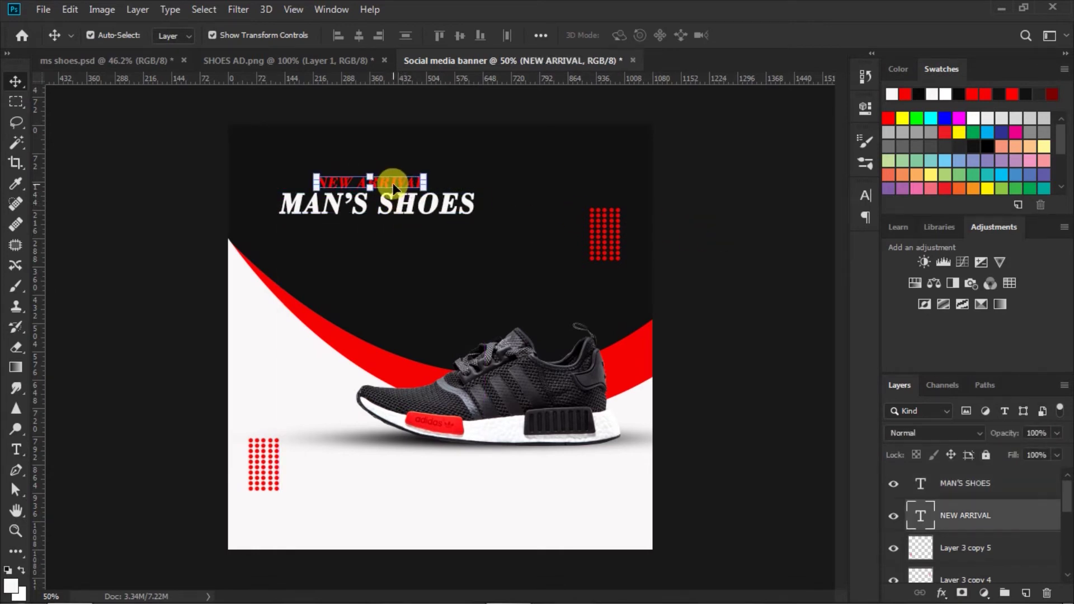
drag(394, 187, 411, 227)
Step: Retype the copied text line as 'LIMITED OFFER'
click(15, 450)
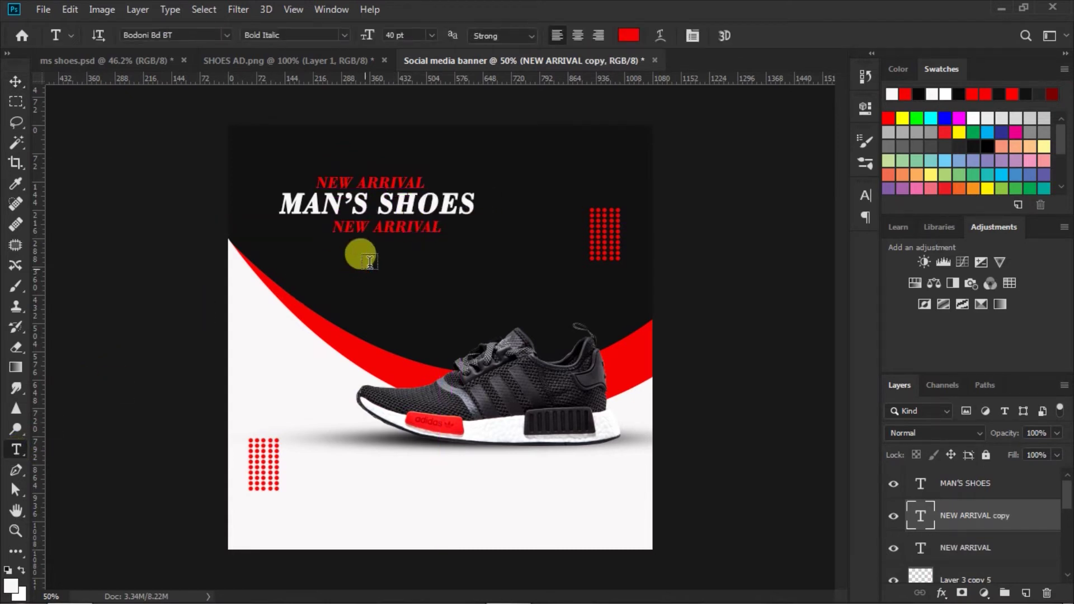
drag(332, 226, 548, 228)
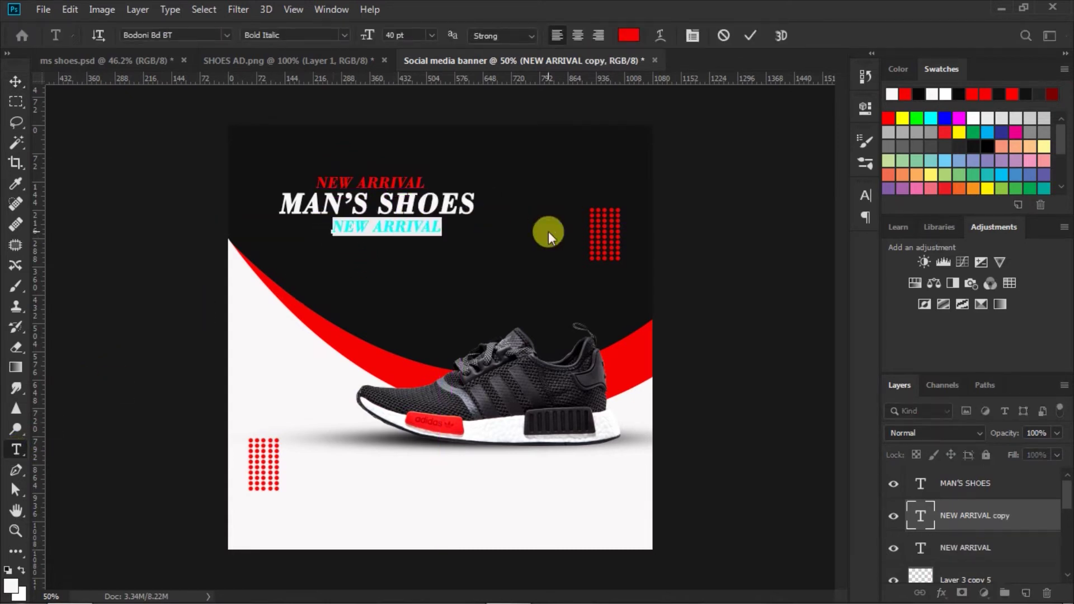
key(BackSpace)
text(ITED O FFER)
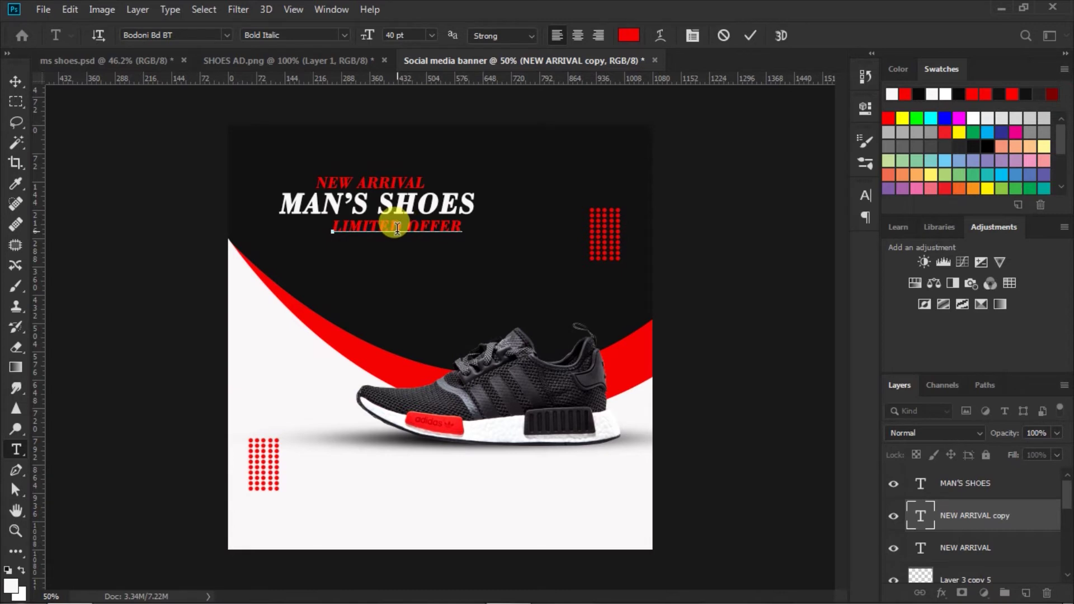
Step: Colour the word OFFER white and commit the LIMITED OFFER text
key(ctrl+a)
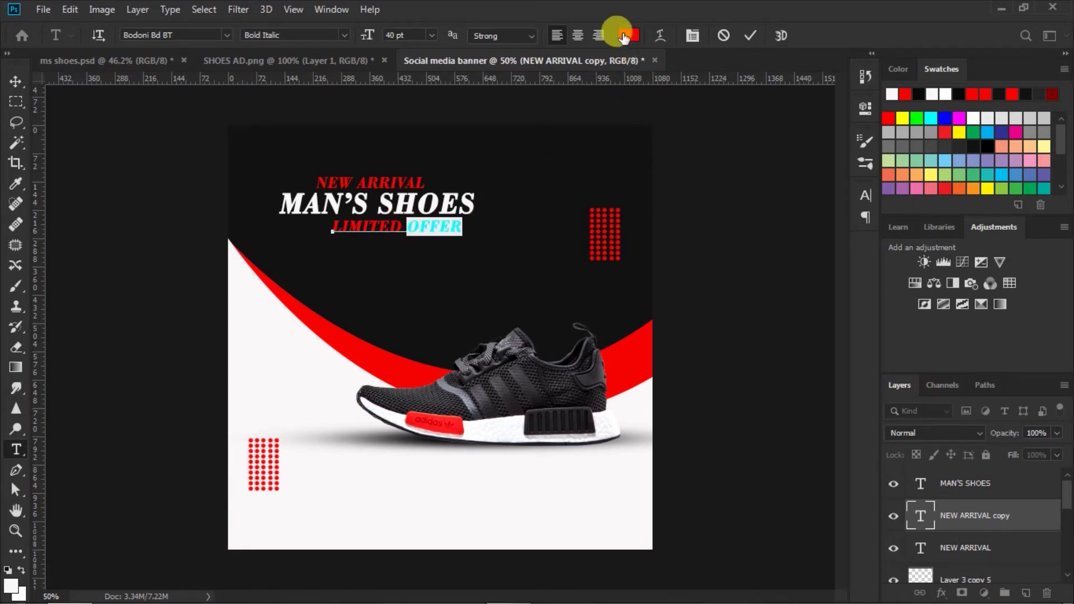
click(629, 36)
click(659, 294)
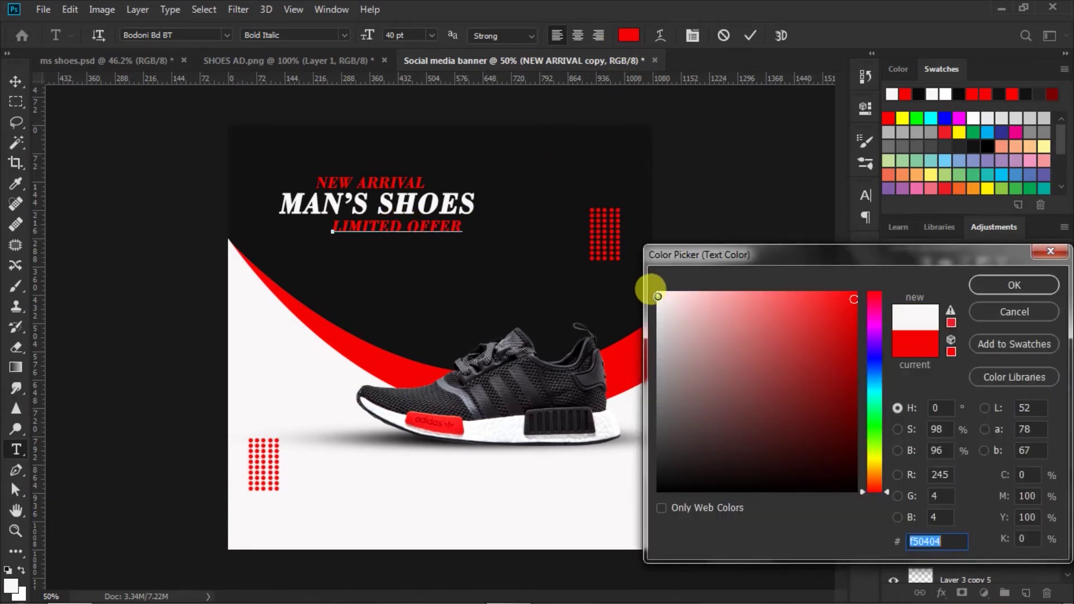
click(983, 288)
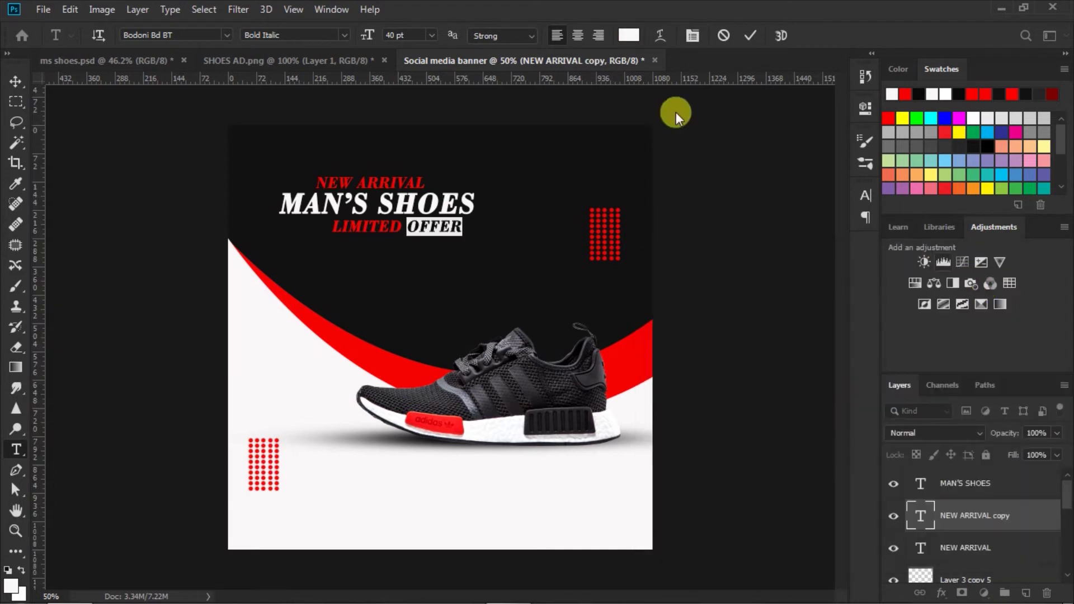
click(751, 37)
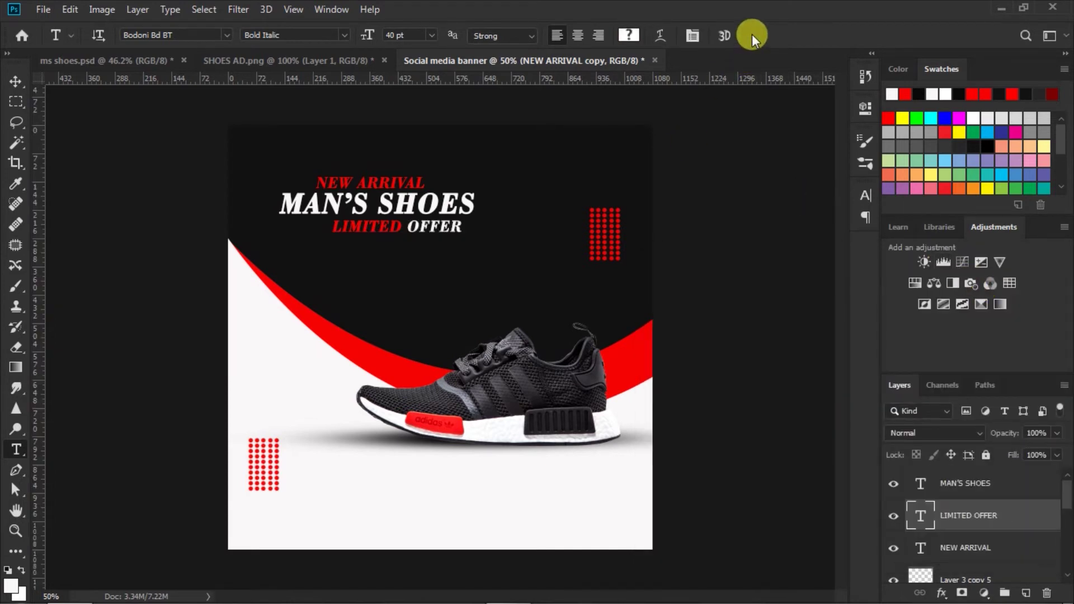
double_click(362, 182)
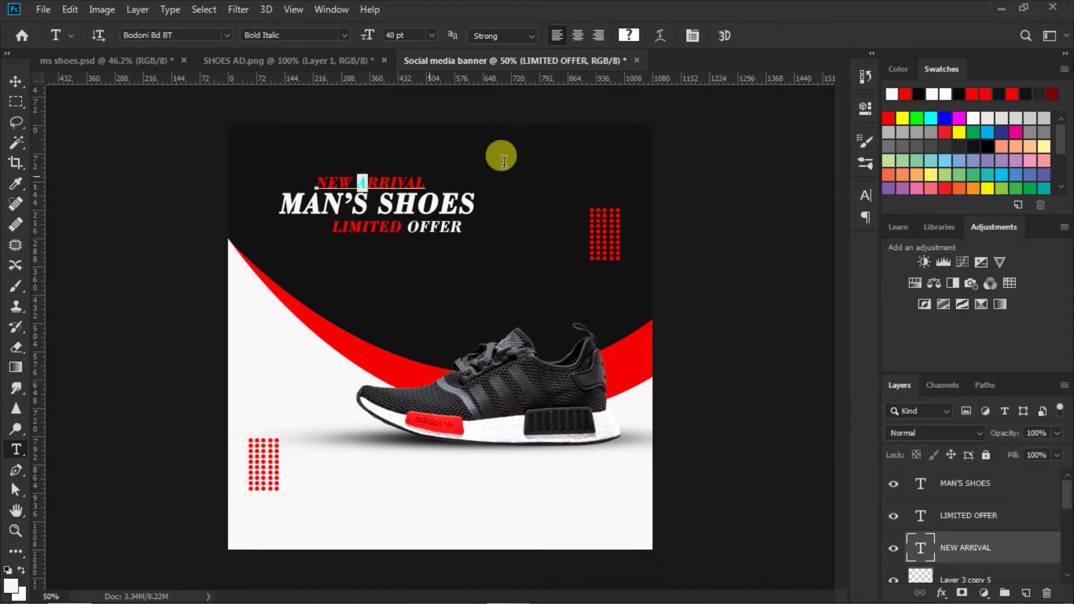
Step: Recolour the word ARRIVAL white and commit the edit
click(627, 37)
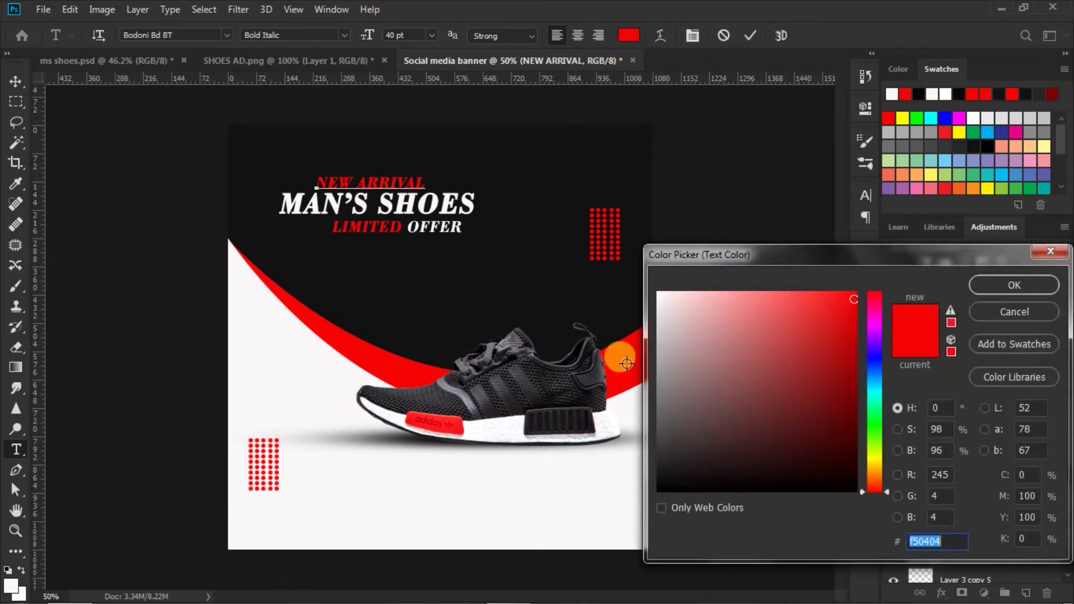
click(658, 296)
click(990, 284)
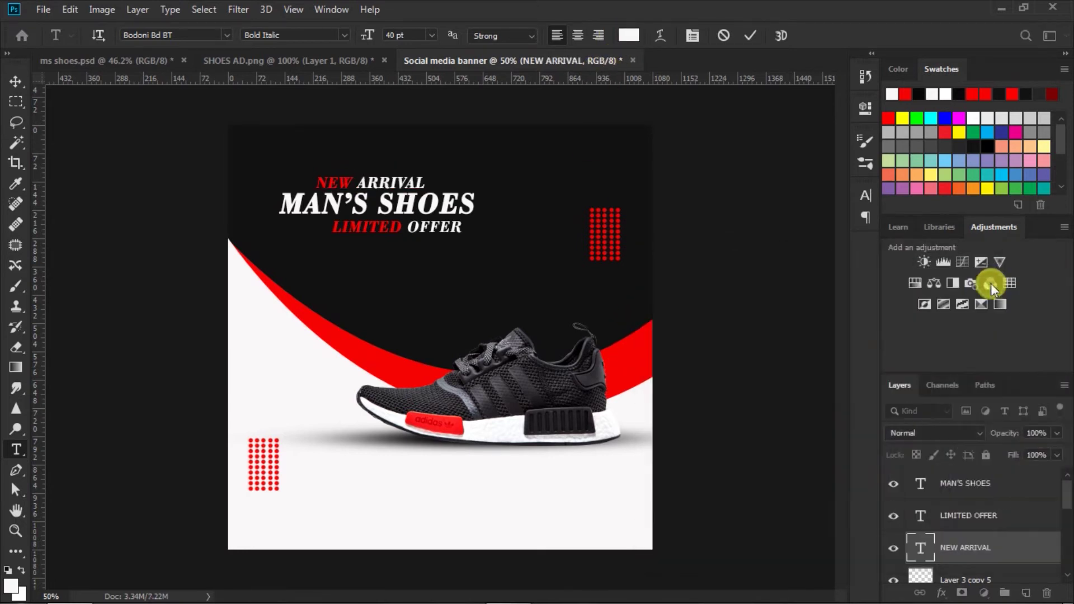
click(749, 36)
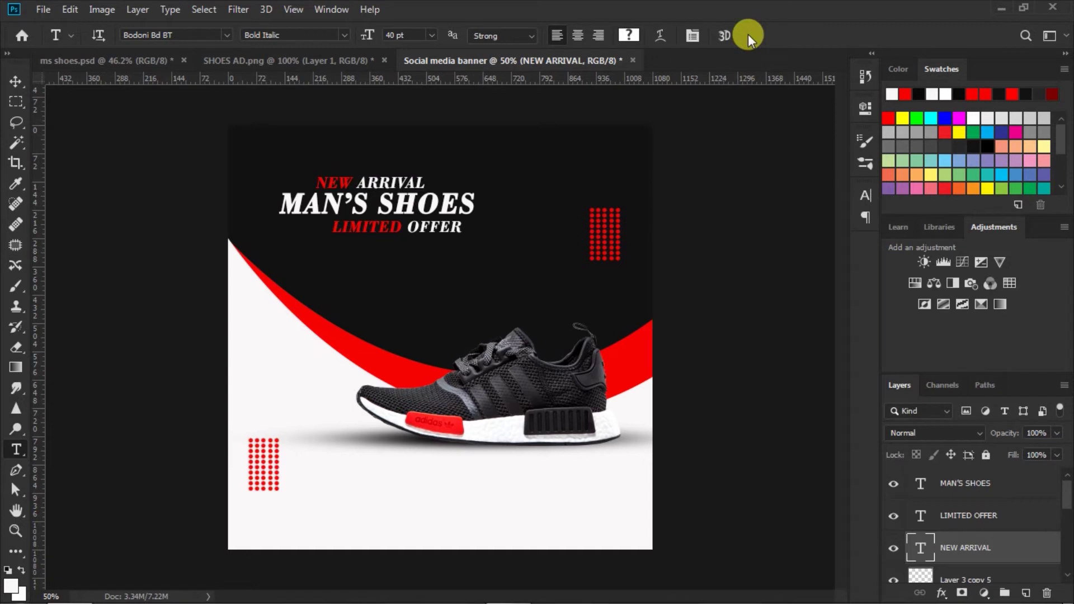
Step: Nudge the LIMITED OFFER line left and up to align it
click(16, 81)
drag(383, 229, 374, 228)
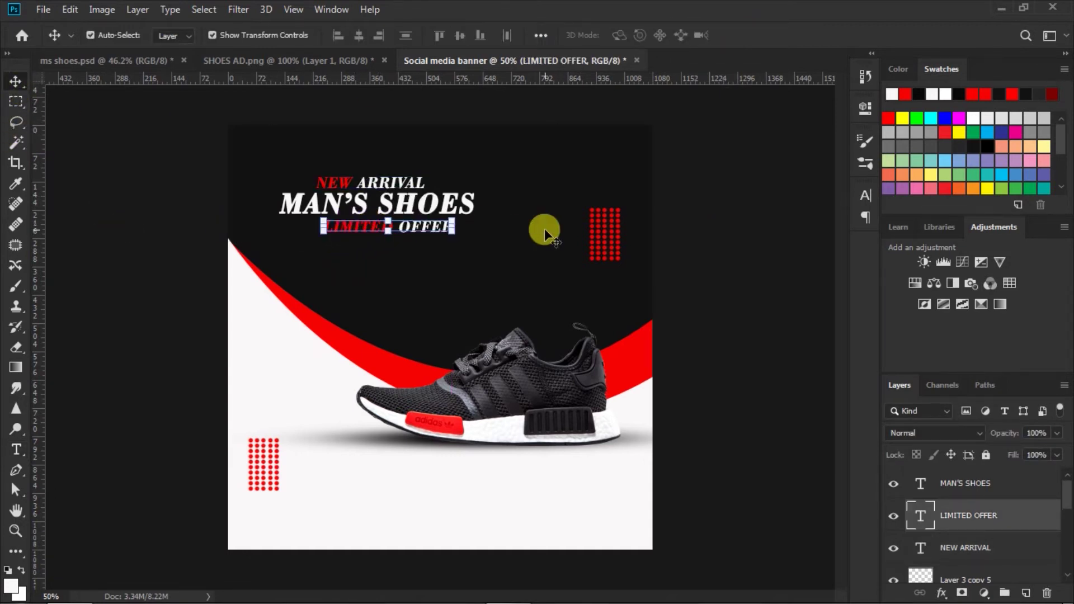
key(Left)
key(Left)
key(Left)
key(Up)
key(Up)
key(Up)
key(Up)
key(Up)
key(Up)
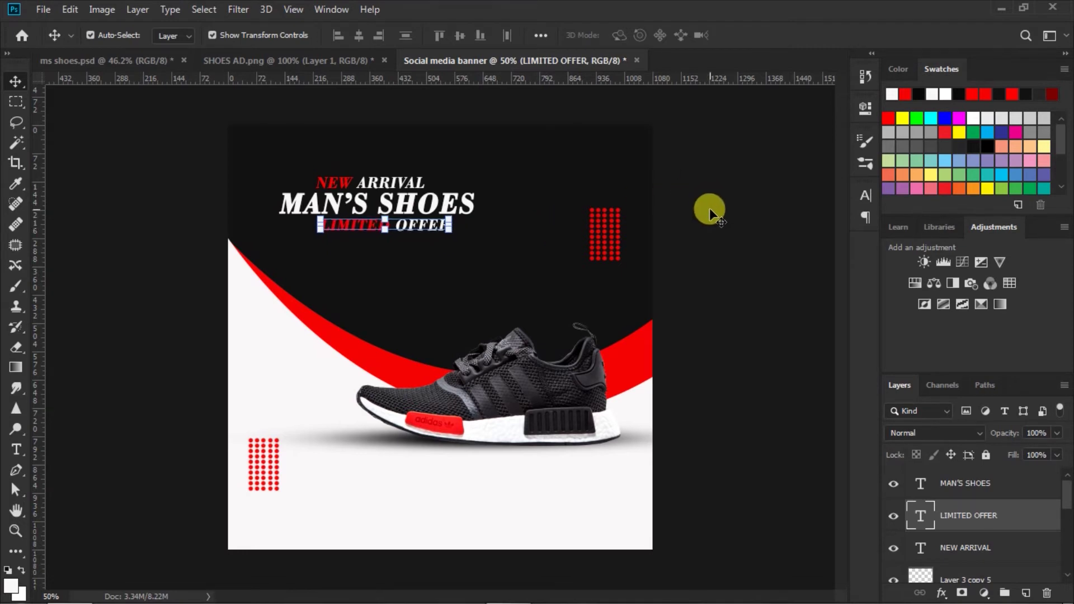
click(709, 208)
Step: Scale all three headline layers together to 103.80% and raise them slightly
click(406, 185)
shift+click(958, 485)
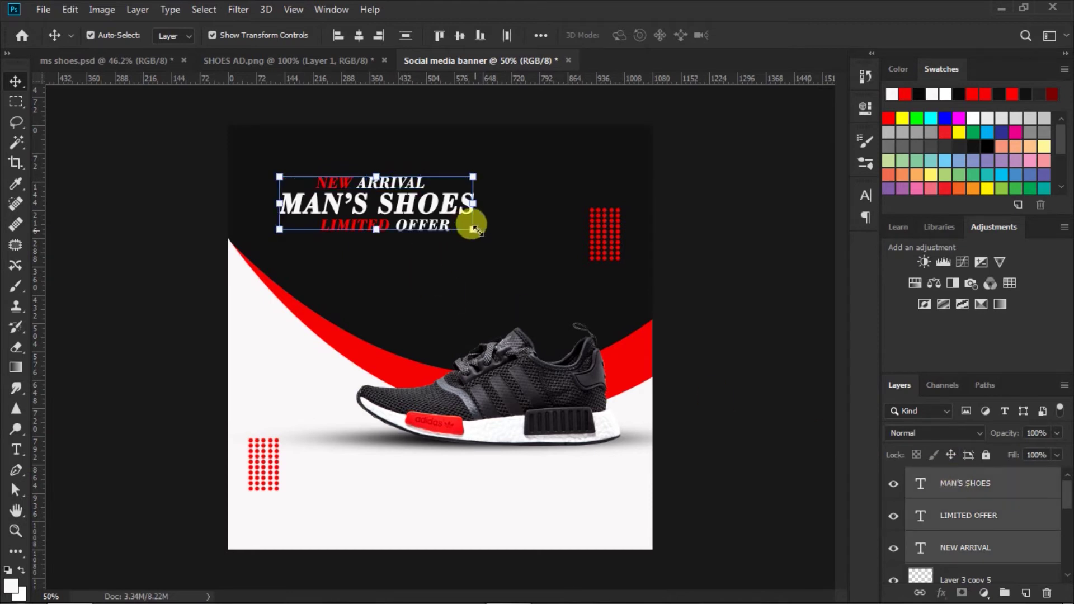
key(ctrl+t)
drag(471, 229, 432, 199)
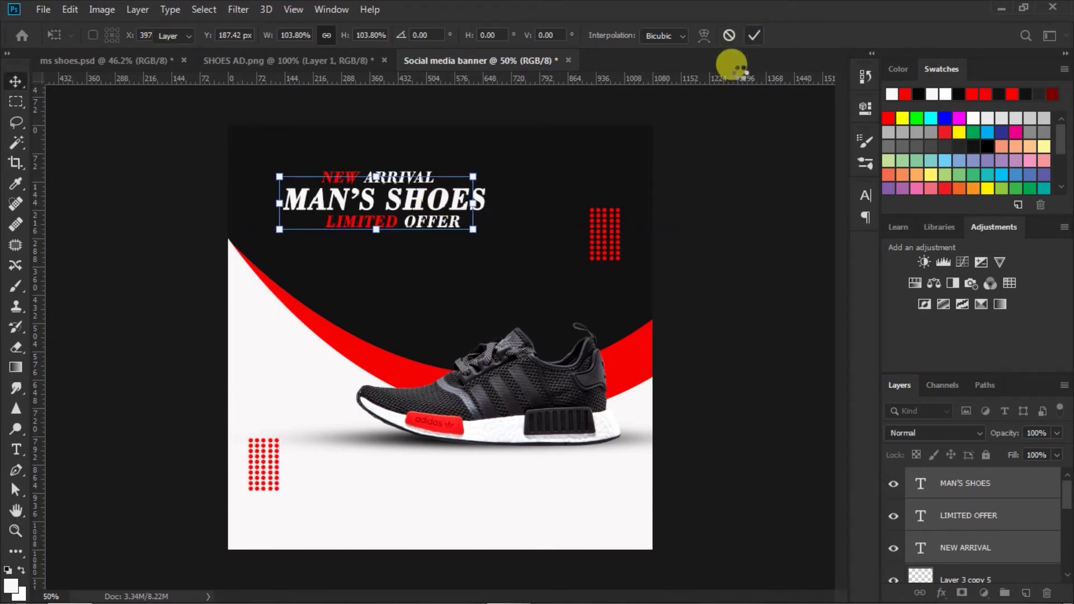
click(699, 162)
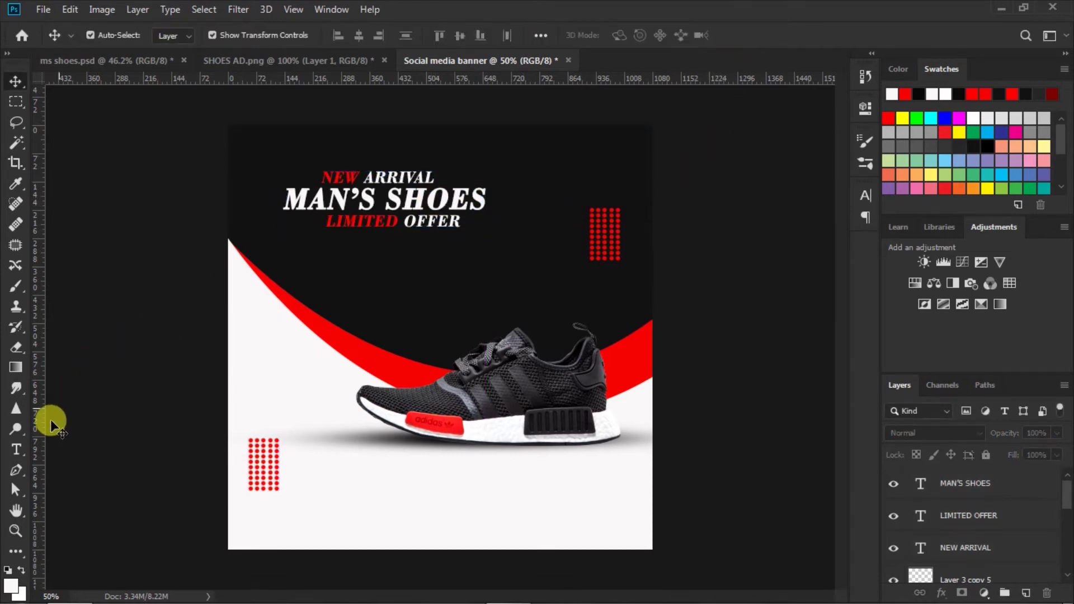
Step: Set the Pen tool shape to no fill with a white stroke
click(16, 471)
click(177, 35)
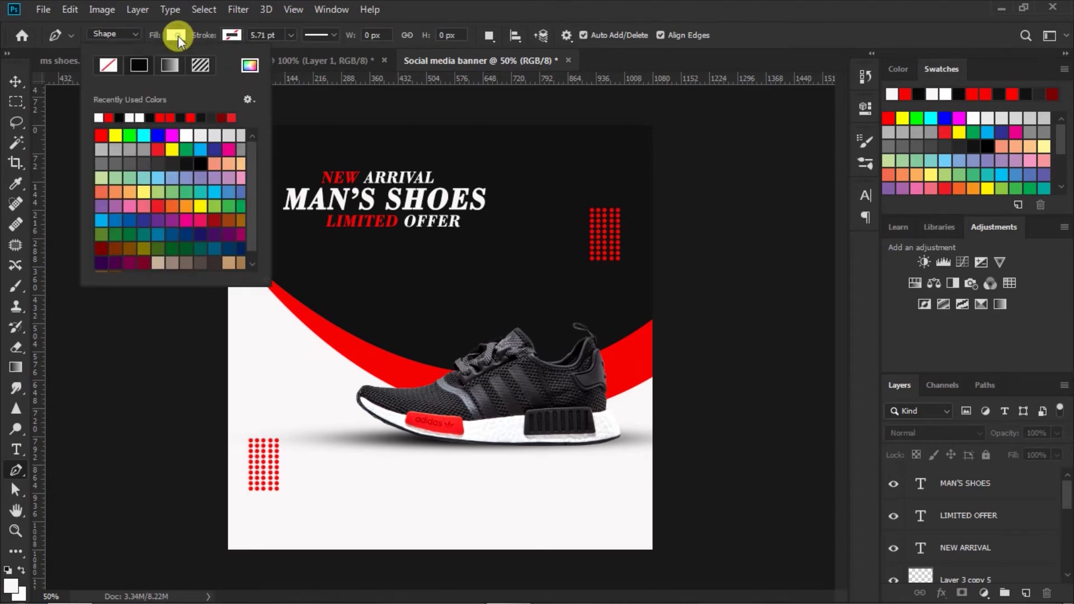
click(109, 65)
click(232, 34)
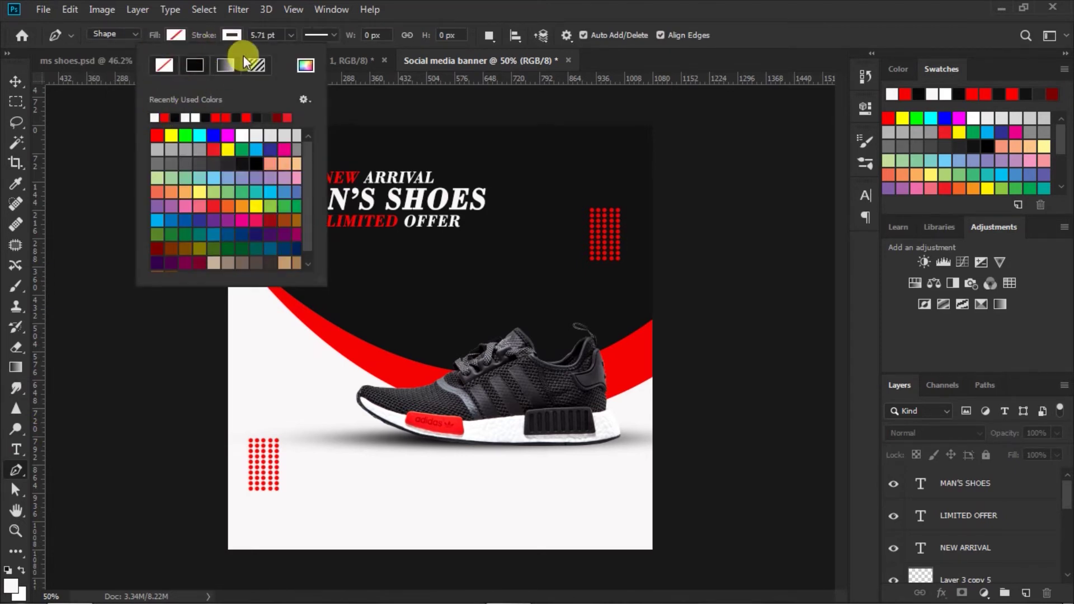
click(233, 35)
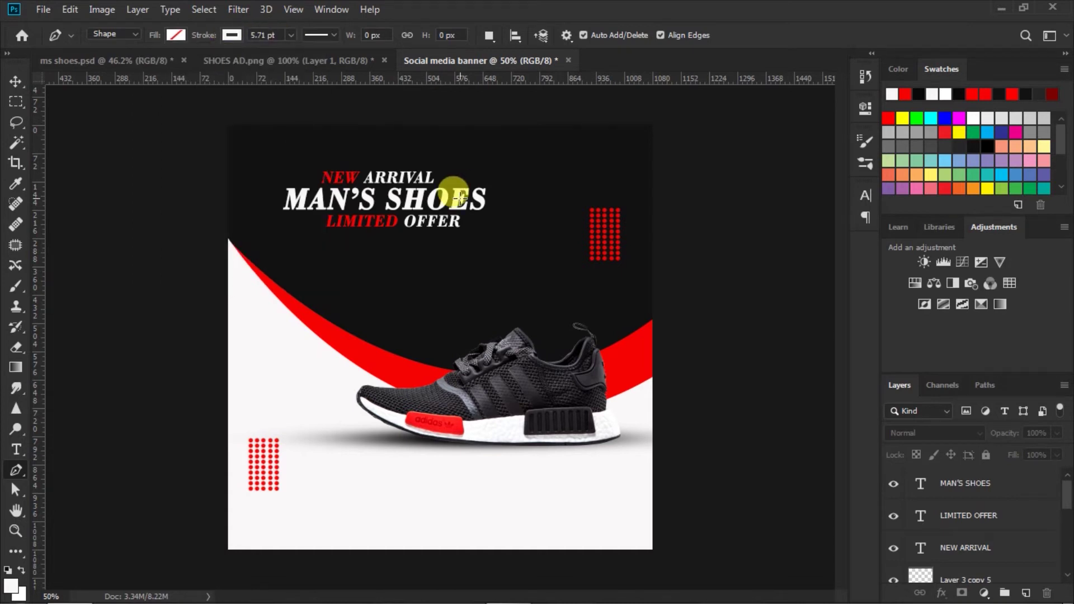
Step: Draw the white frame line from right of ARRIVAL across, down, and left below OFFER
click(438, 177)
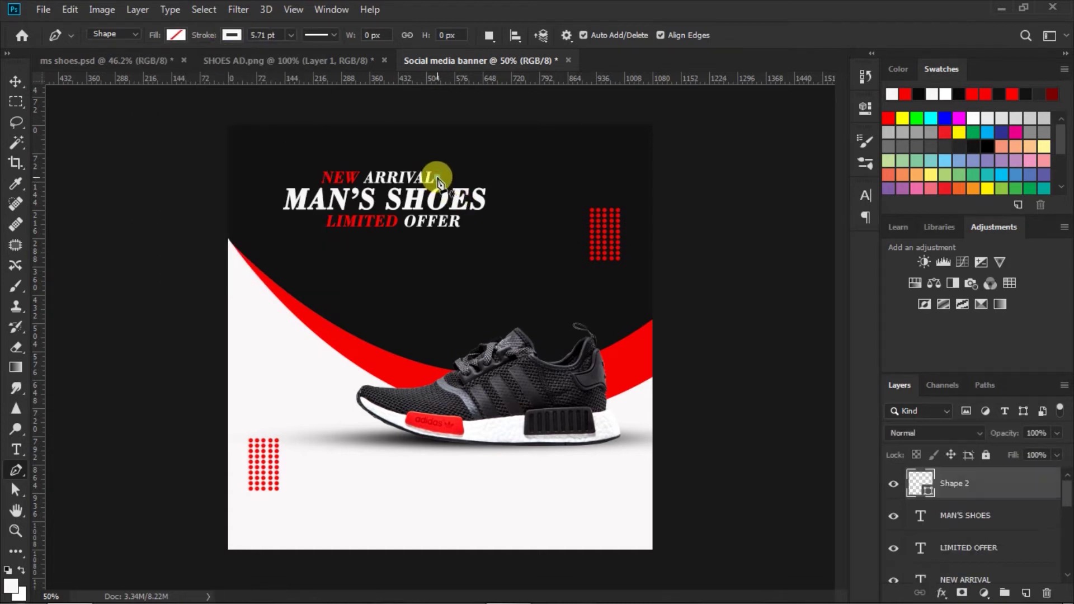
click(503, 177)
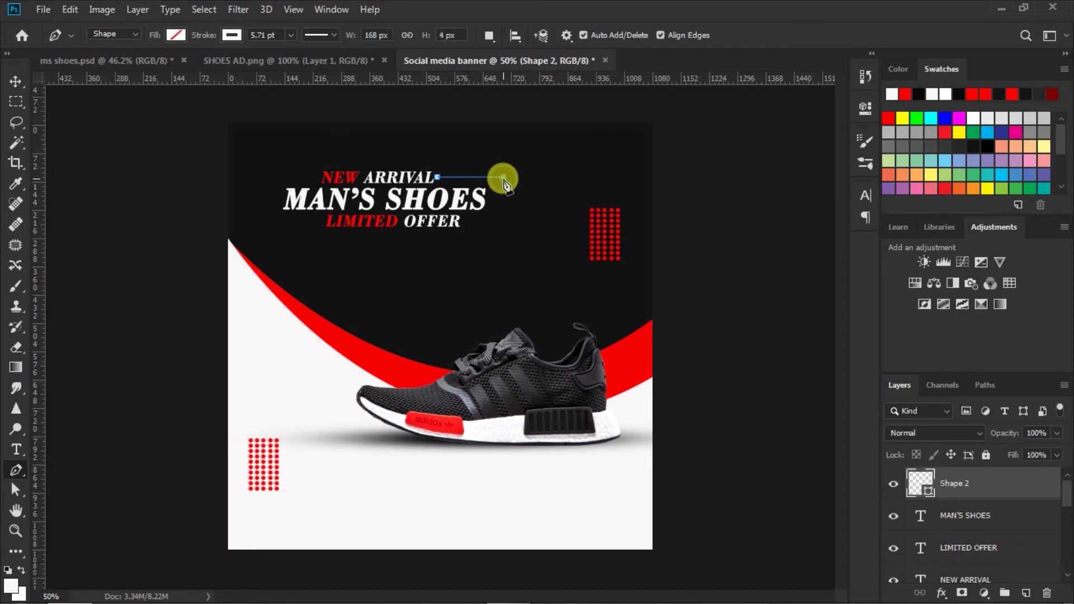
click(494, 222)
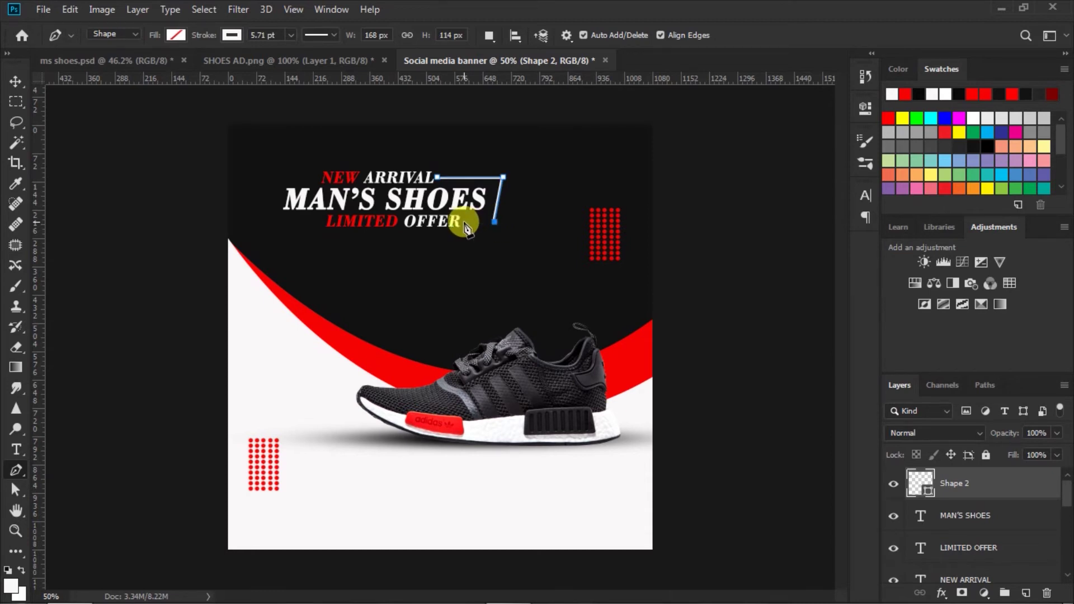
click(464, 222)
click(16, 82)
click(713, 232)
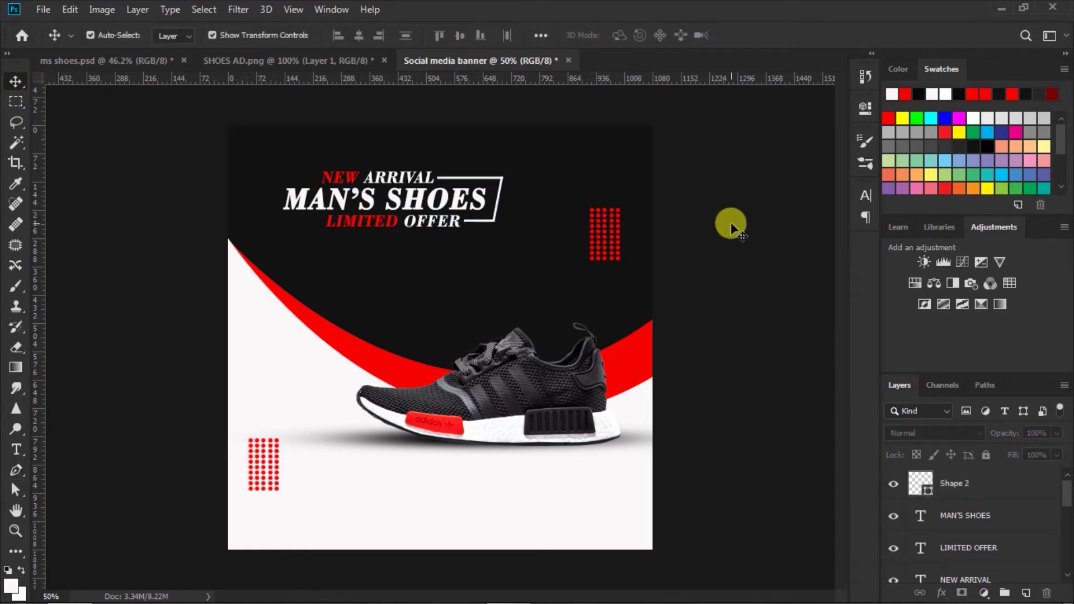
Step: Change the Pen shape stroke colour to red
click(15, 470)
click(232, 35)
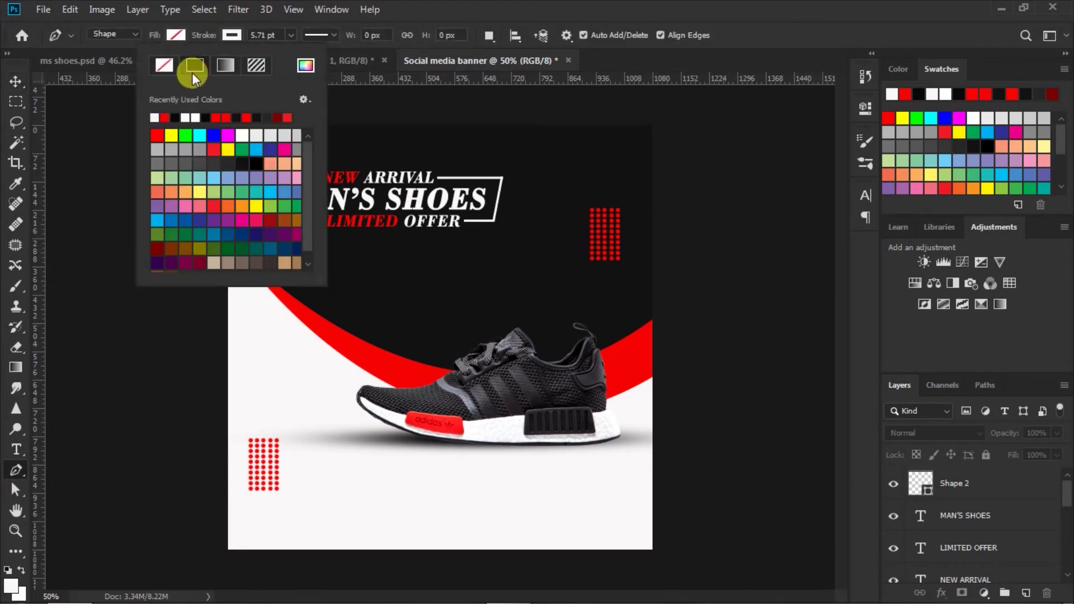
click(165, 118)
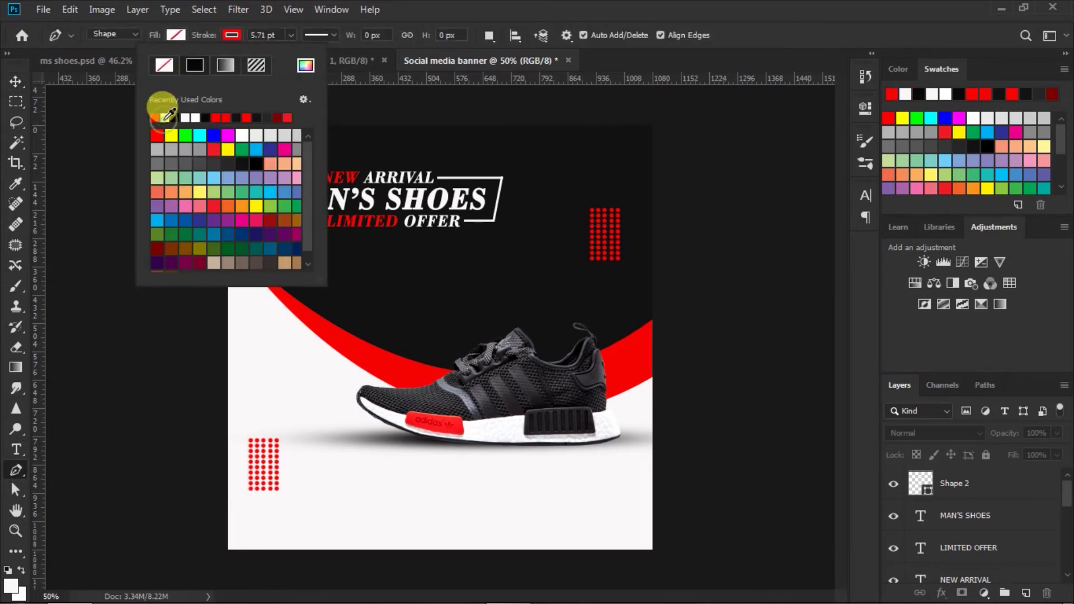
click(230, 34)
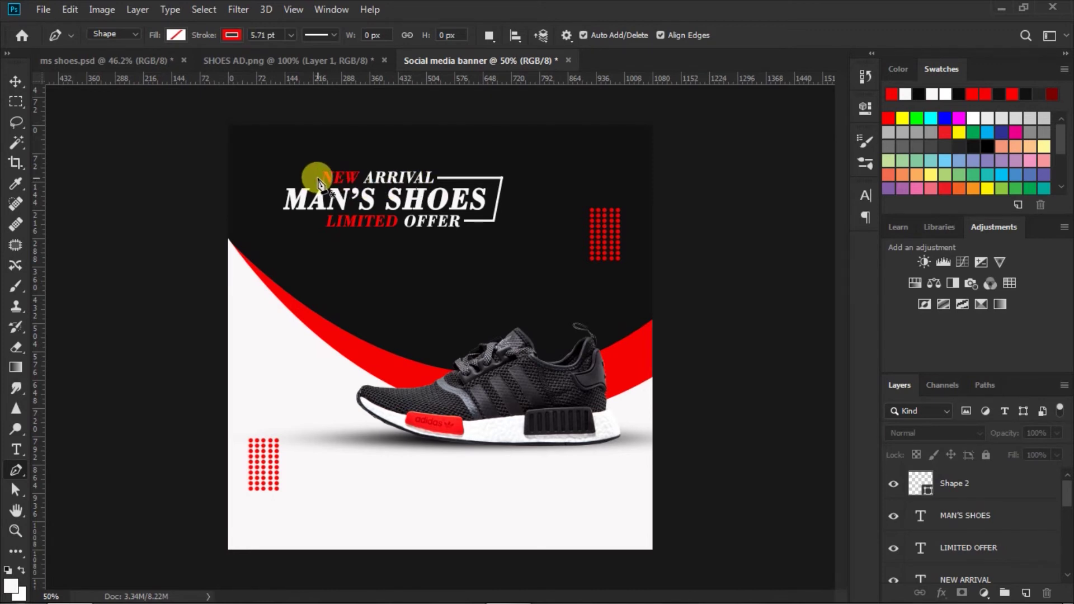
Step: Draw the red corner line from left of NEW ARRIVAL across and down toward LIMITED
click(317, 179)
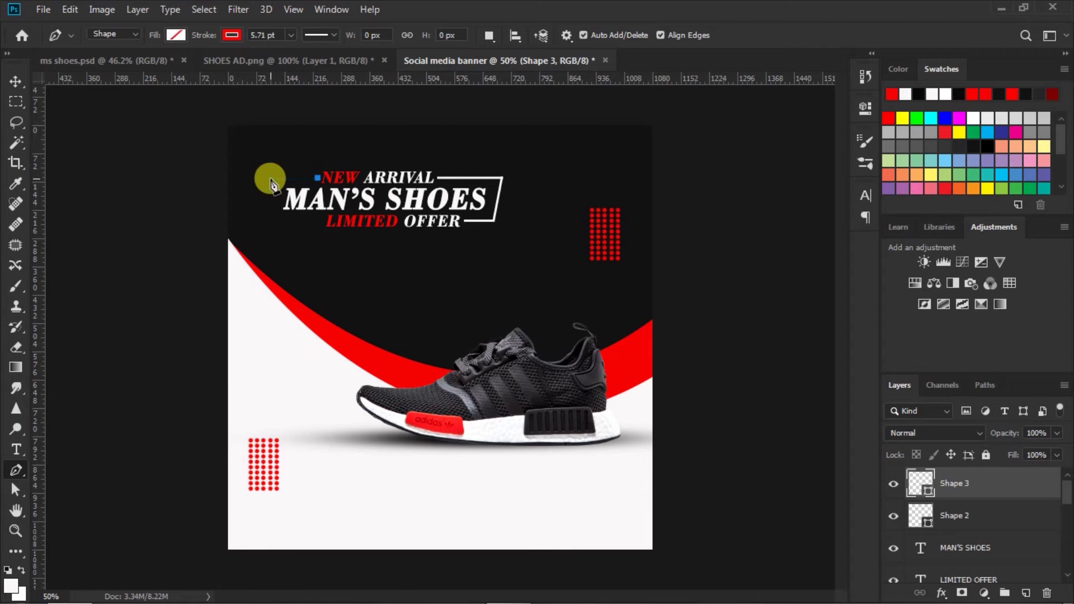
click(270, 178)
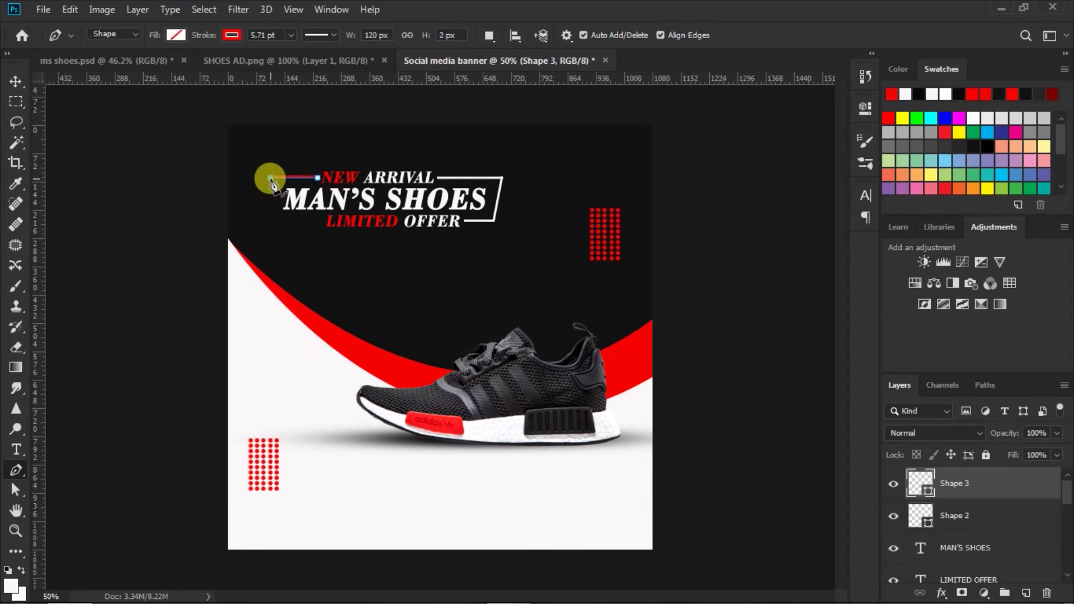
click(265, 222)
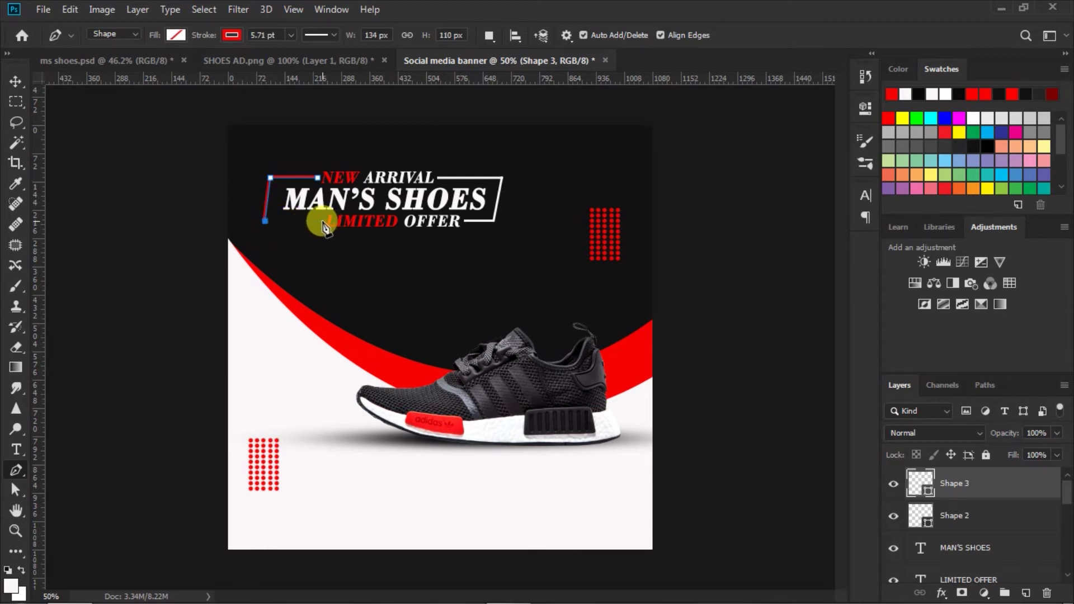
click(17, 80)
click(139, 199)
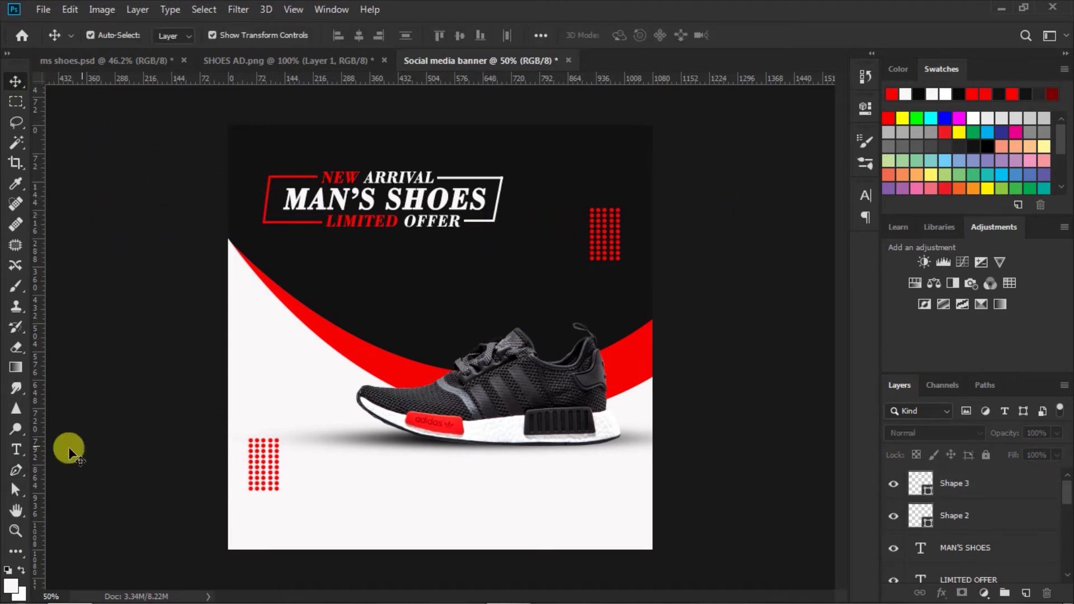
Step: Type ONLY above the sneaker in red sampled from the curve
click(17, 448)
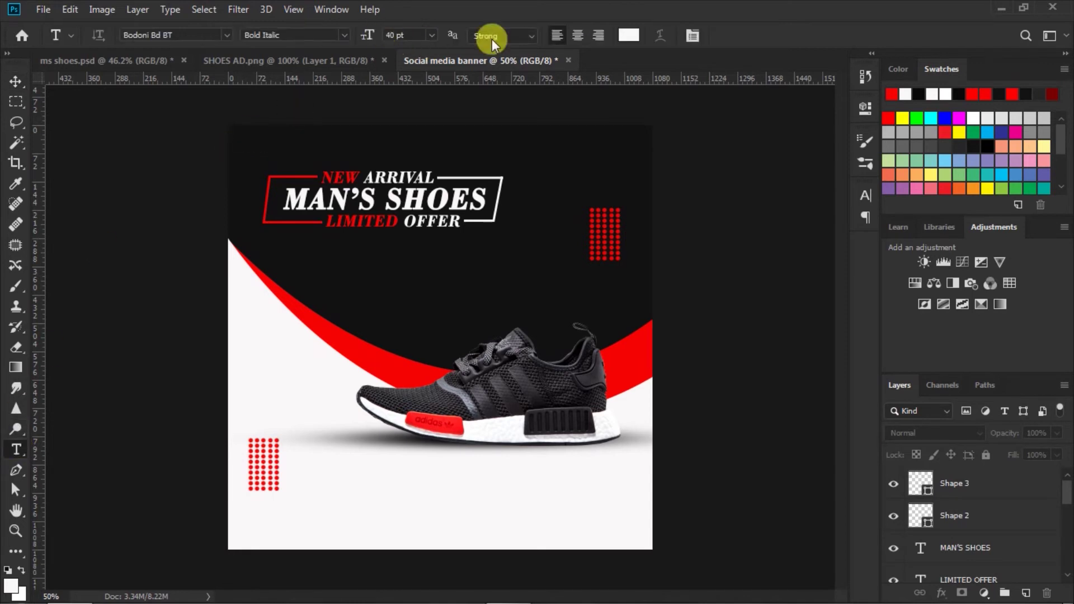
click(629, 34)
click(428, 385)
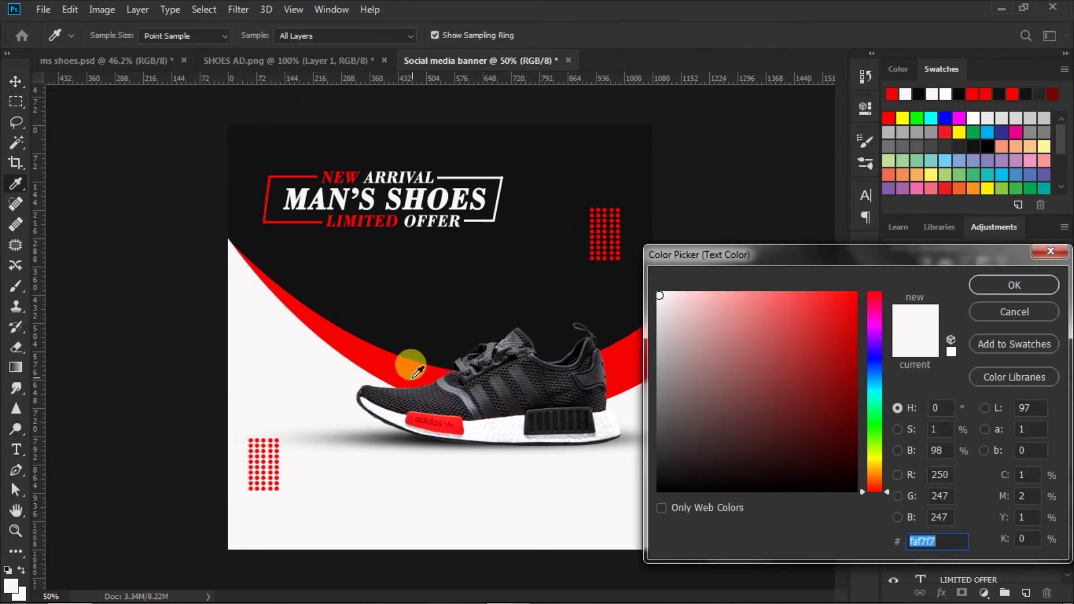
click(990, 286)
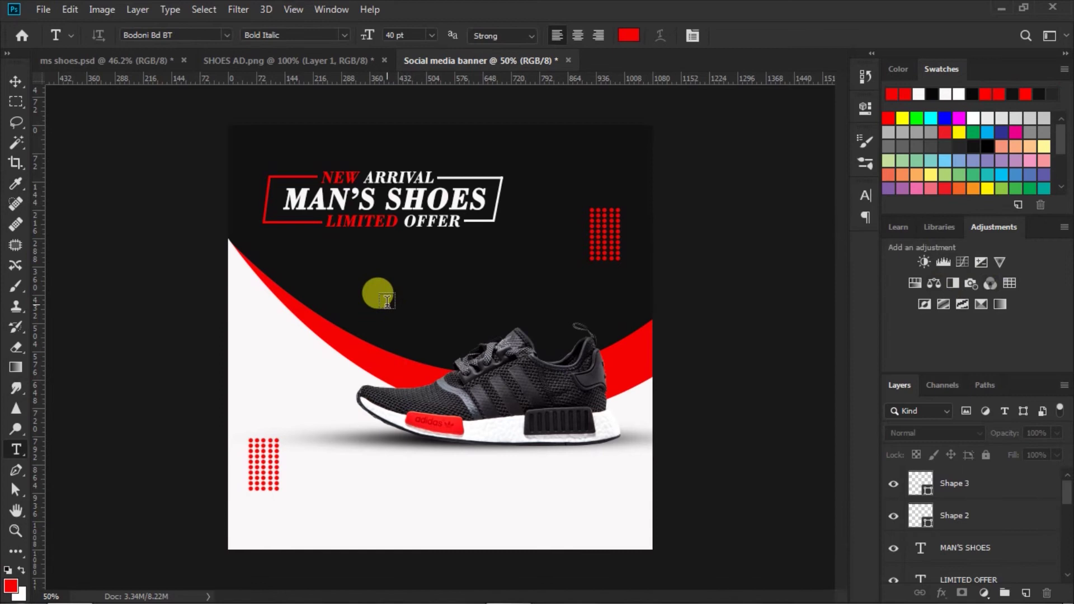
click(374, 285)
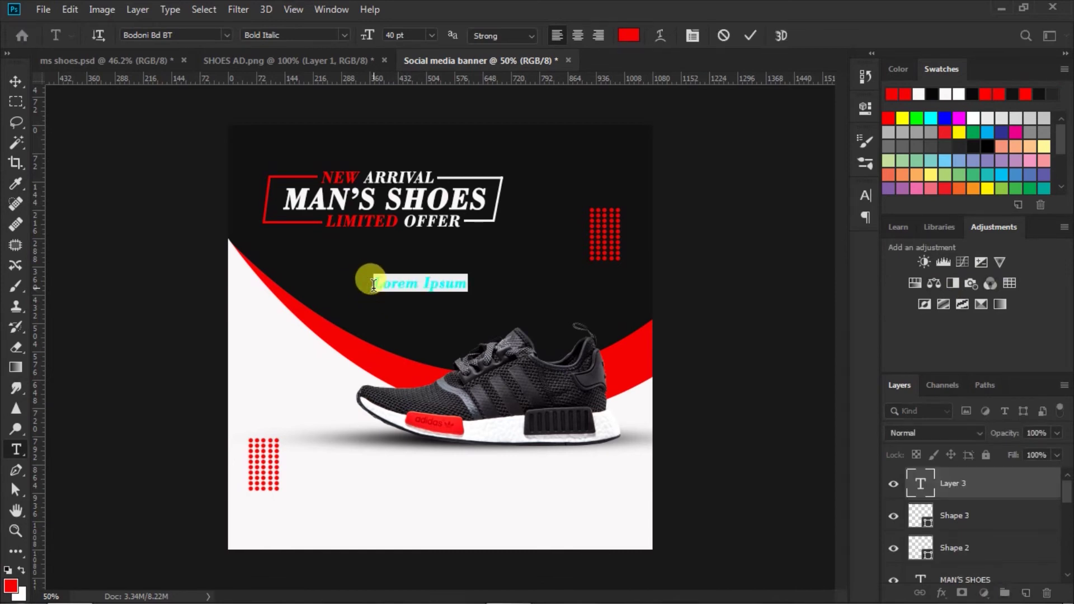
text(U)
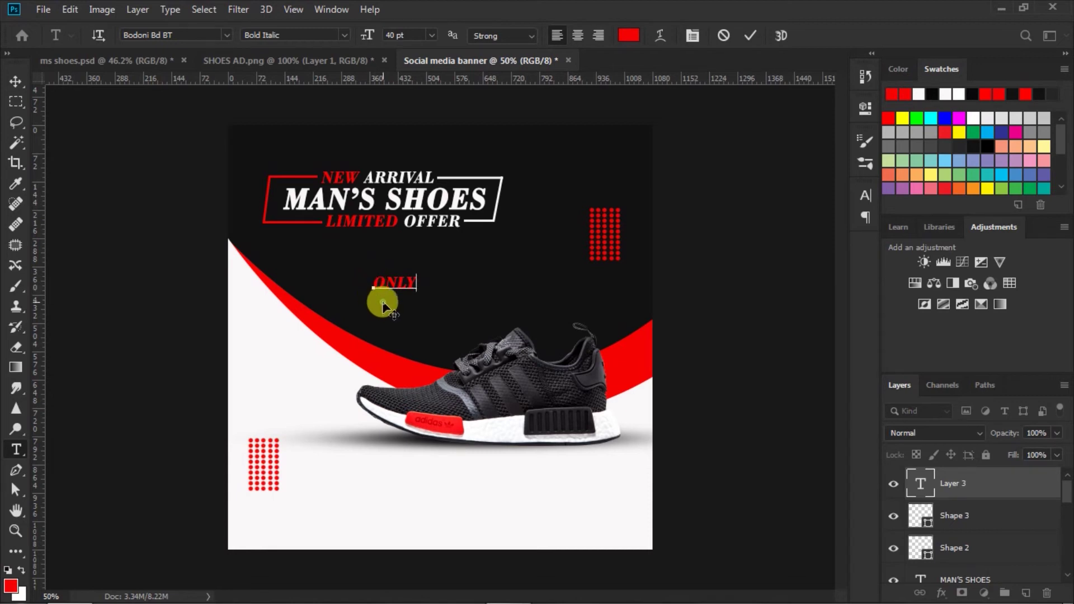
click(749, 35)
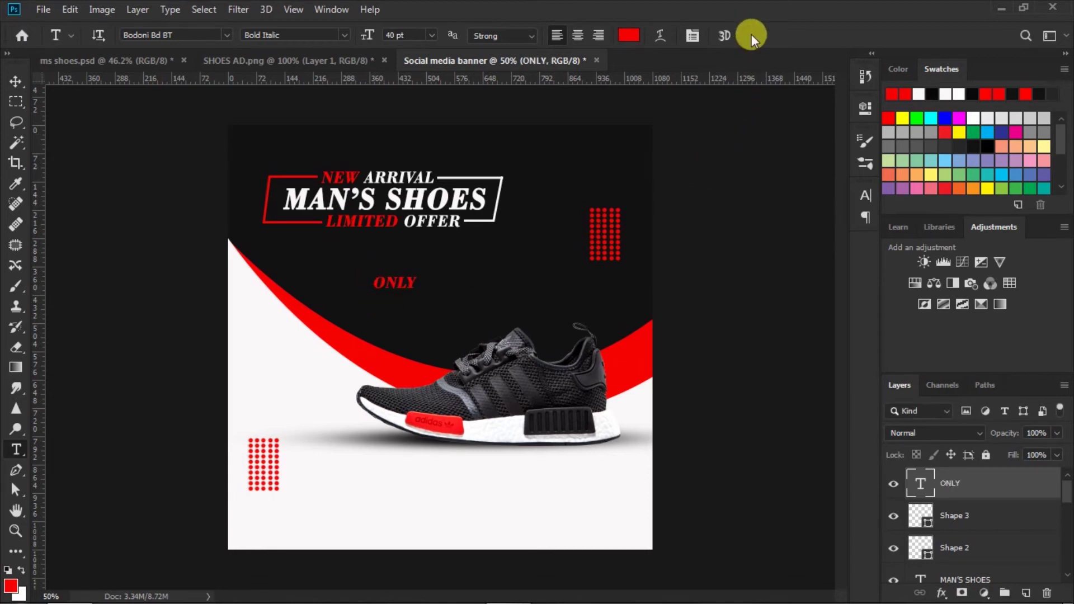
click(16, 82)
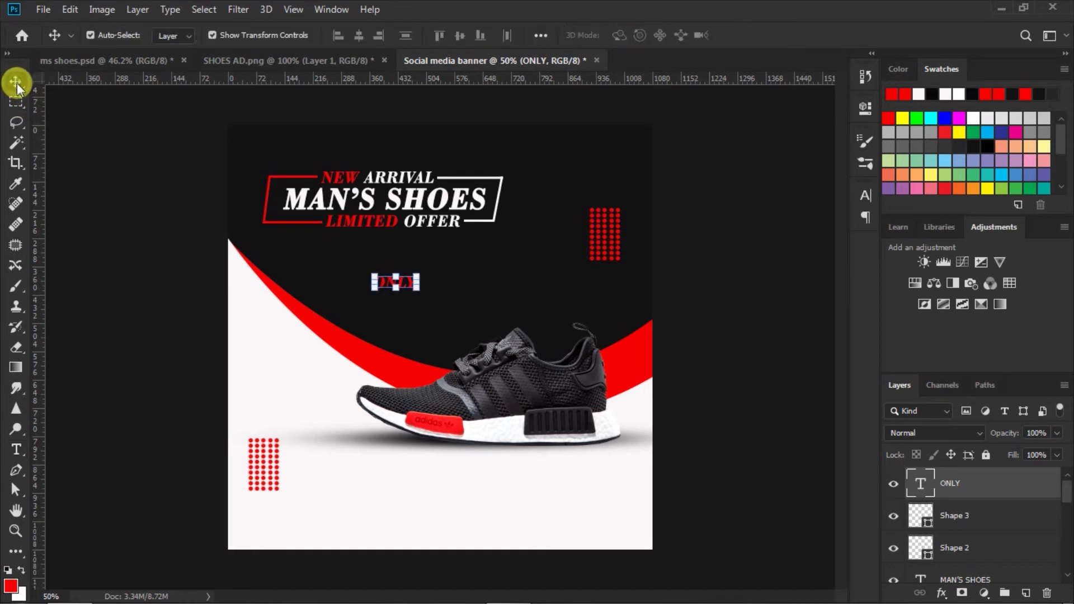
Step: Set the type to 60 pt, near-white colour and Faux Bold
click(712, 319)
click(16, 449)
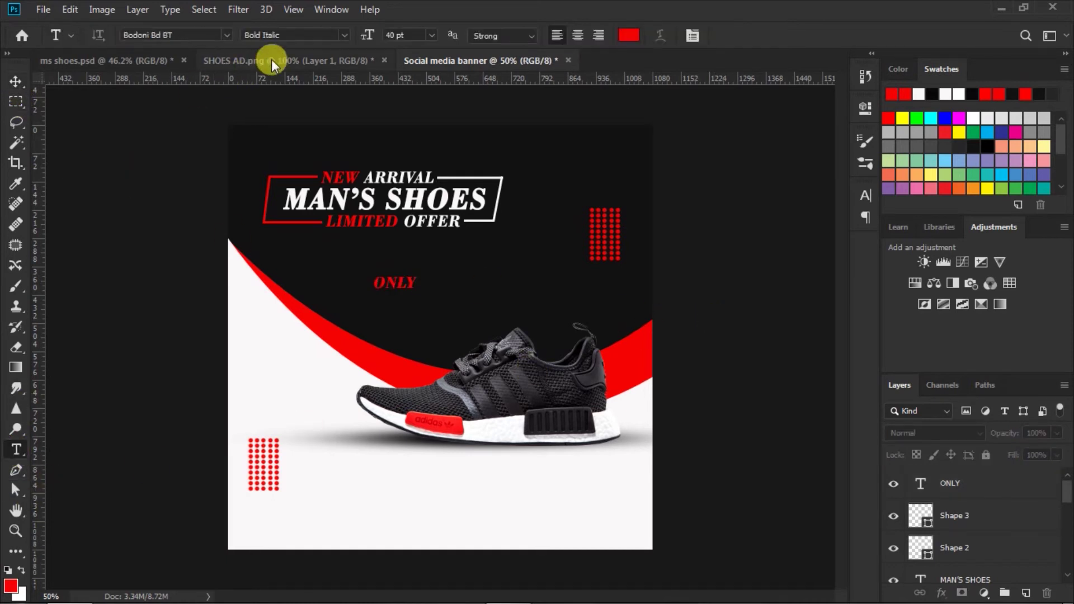
click(432, 35)
click(409, 224)
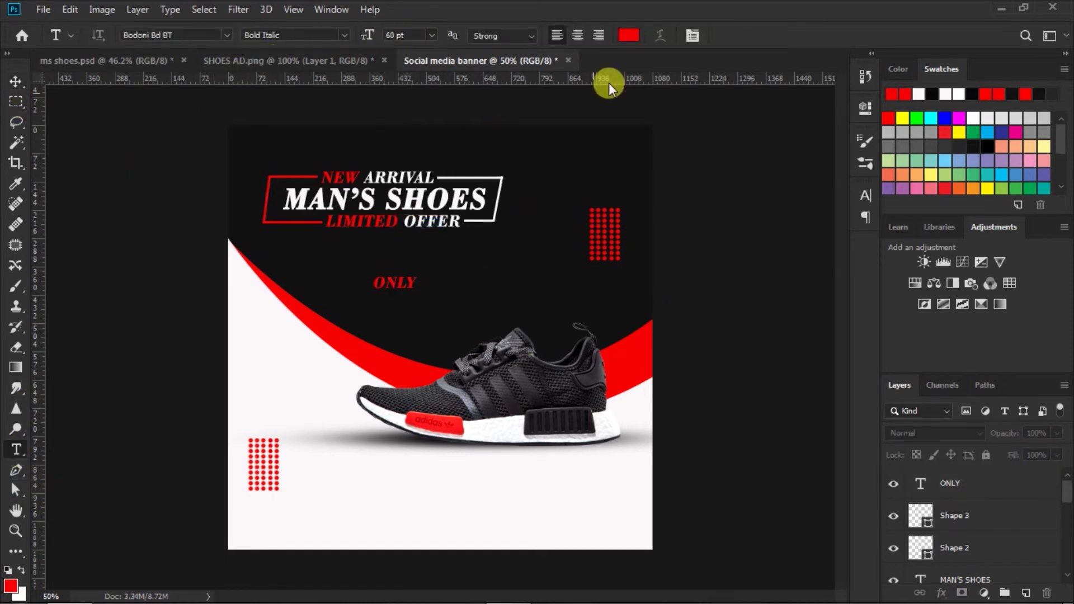
click(628, 35)
click(661, 295)
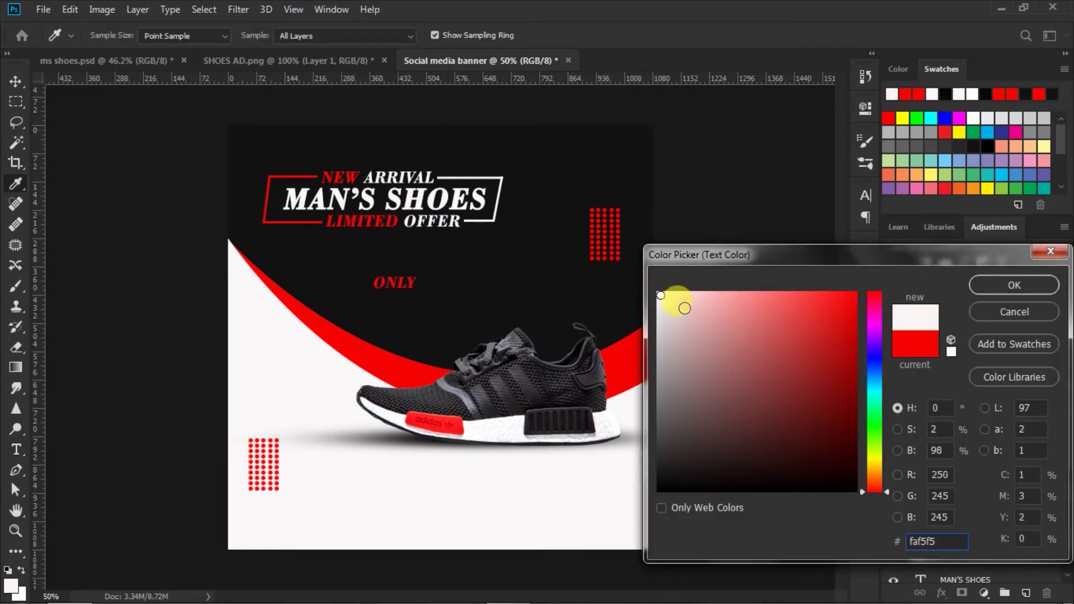
click(988, 285)
click(865, 196)
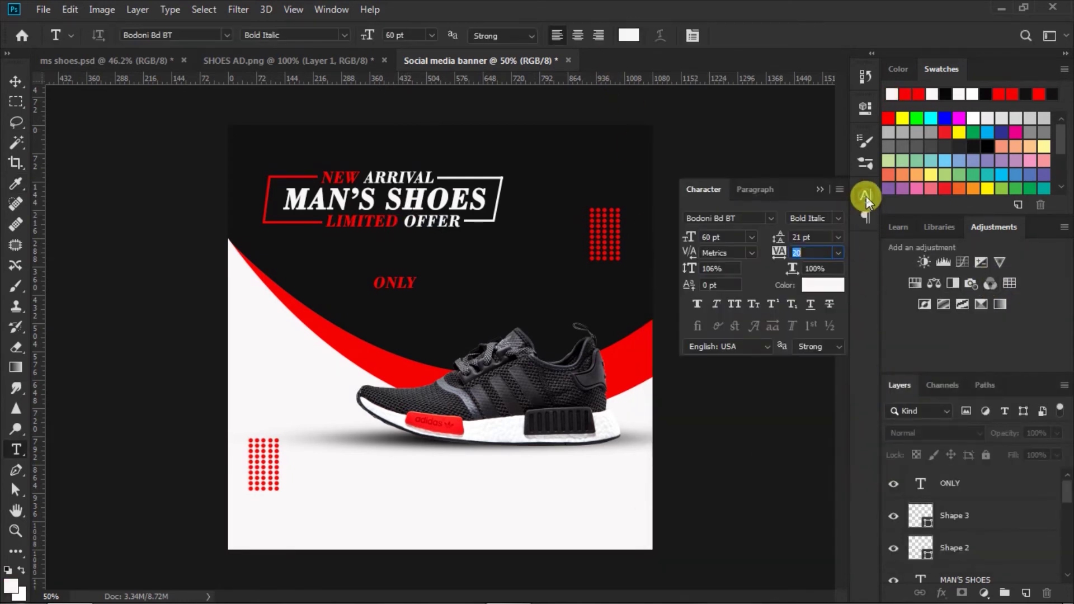
click(697, 305)
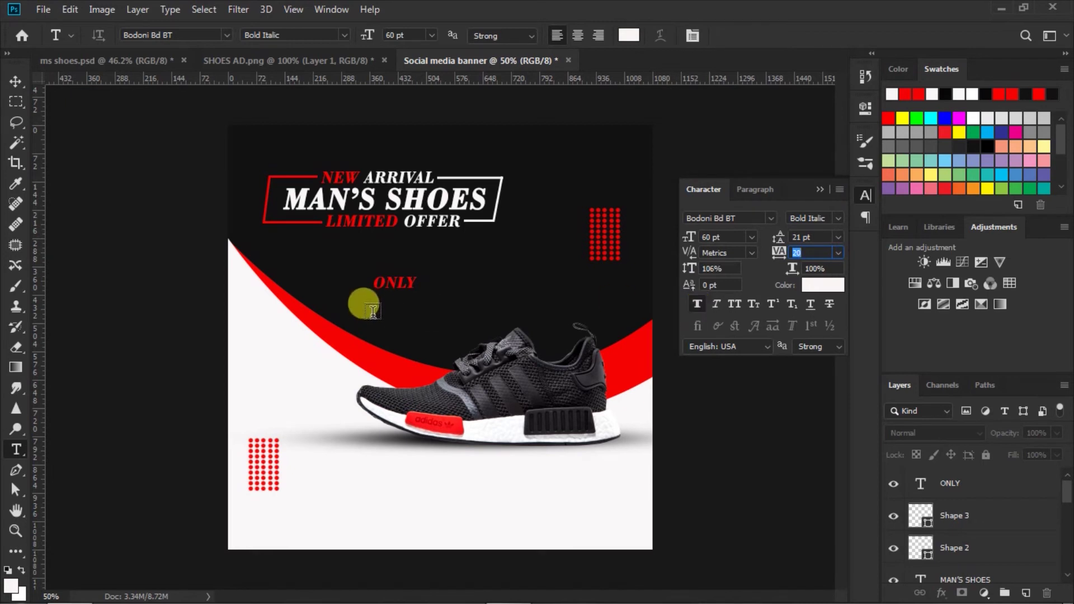
Step: Type $99.99 below ONLY and nudge it into place
click(367, 309)
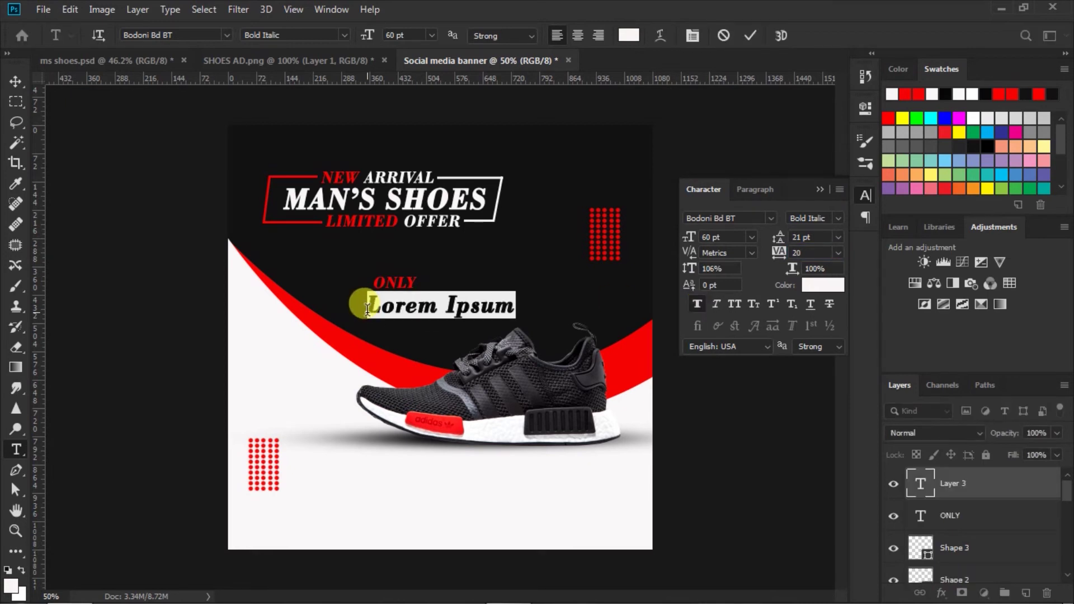
text($)
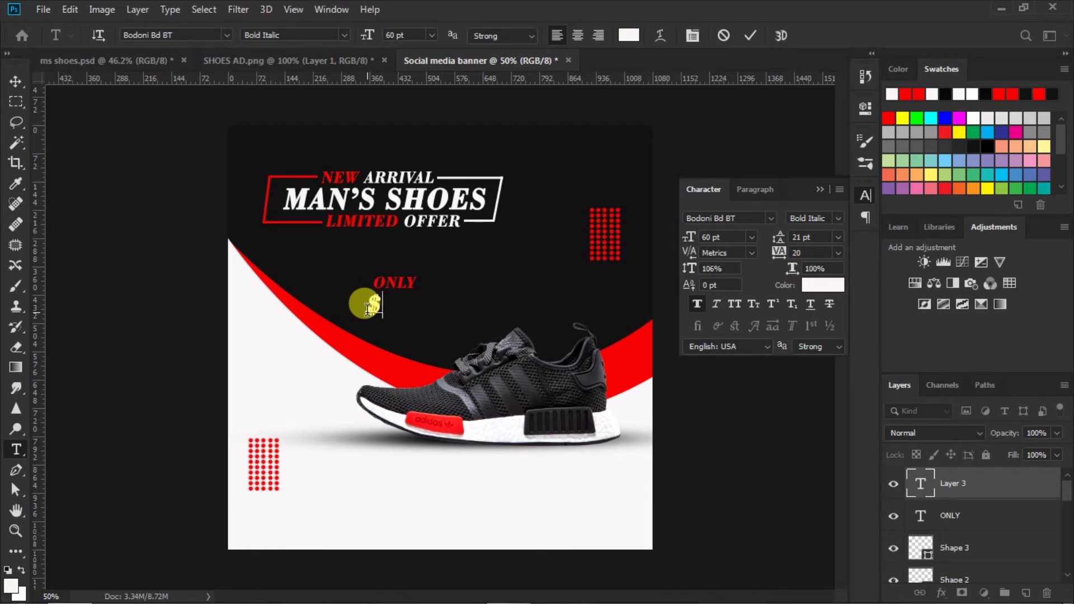
text(99.)
text(99)
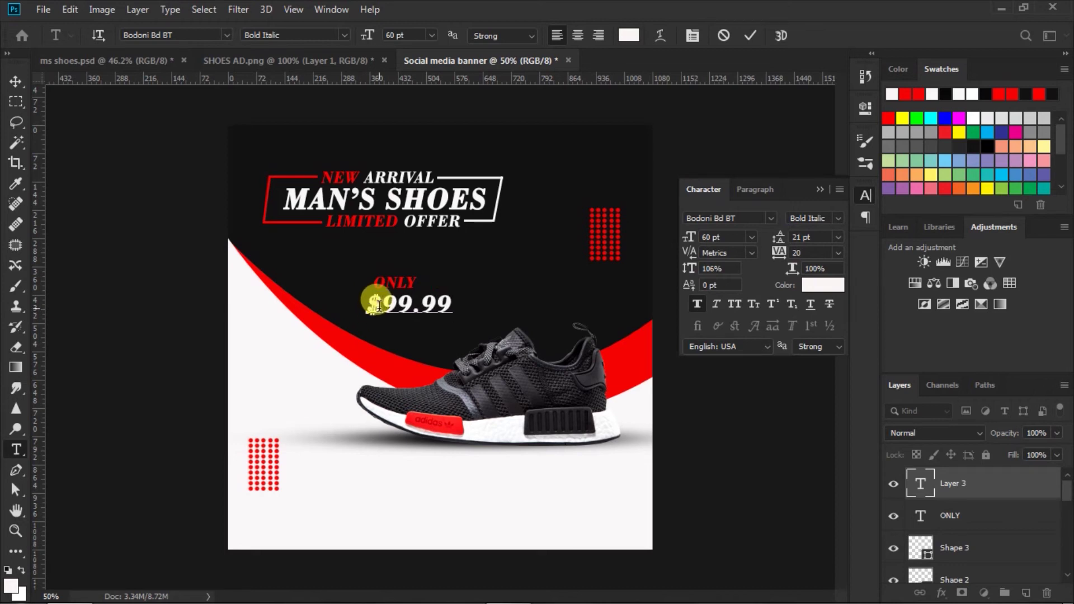
drag(366, 307, 382, 307)
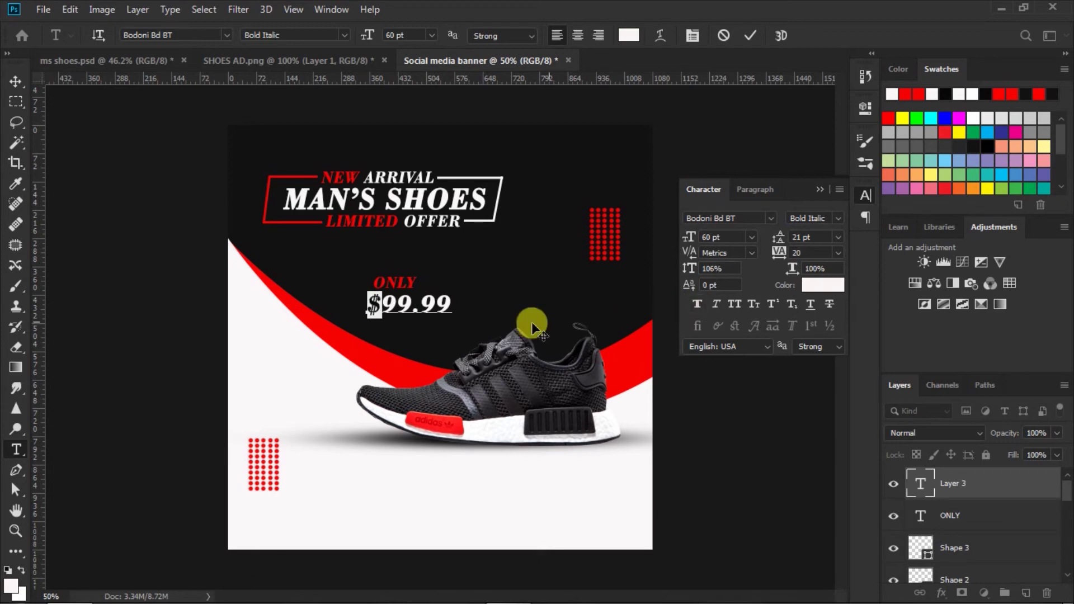
click(750, 38)
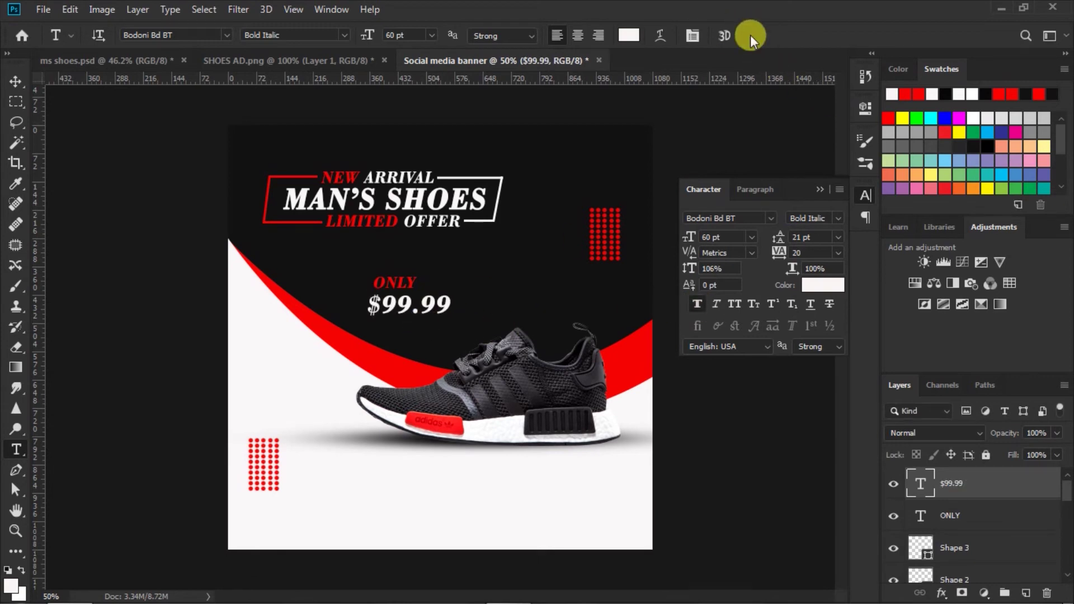
click(820, 189)
click(15, 82)
drag(402, 305, 404, 302)
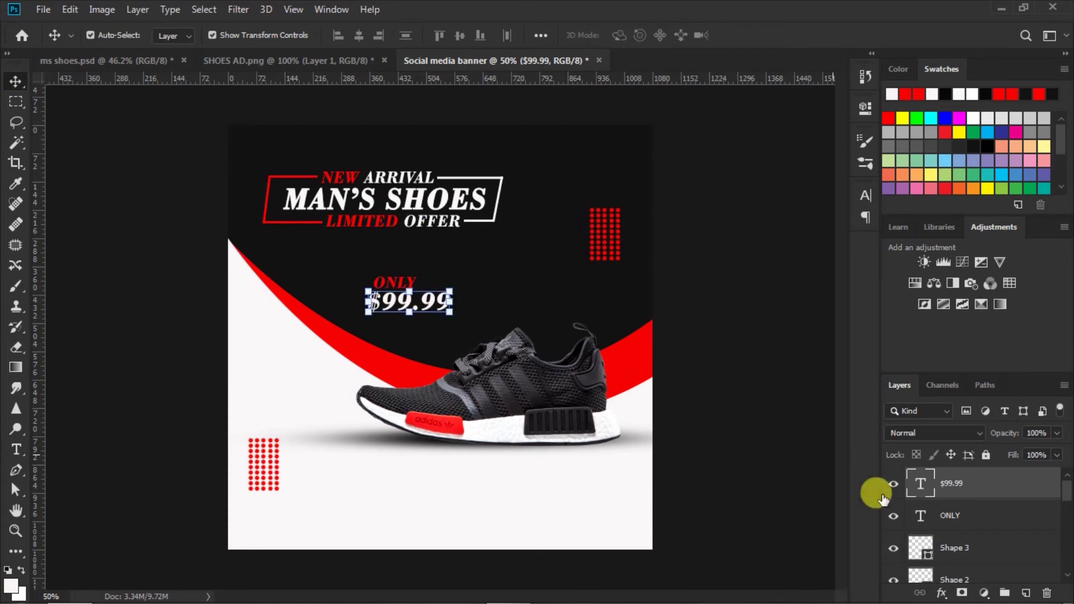
Step: Left-align ONLY with the $99.99 price
shift+click(945, 512)
click(337, 34)
click(720, 271)
Step: Duplicate the $99.99 price just below and change the copy to $79.99
click(431, 301)
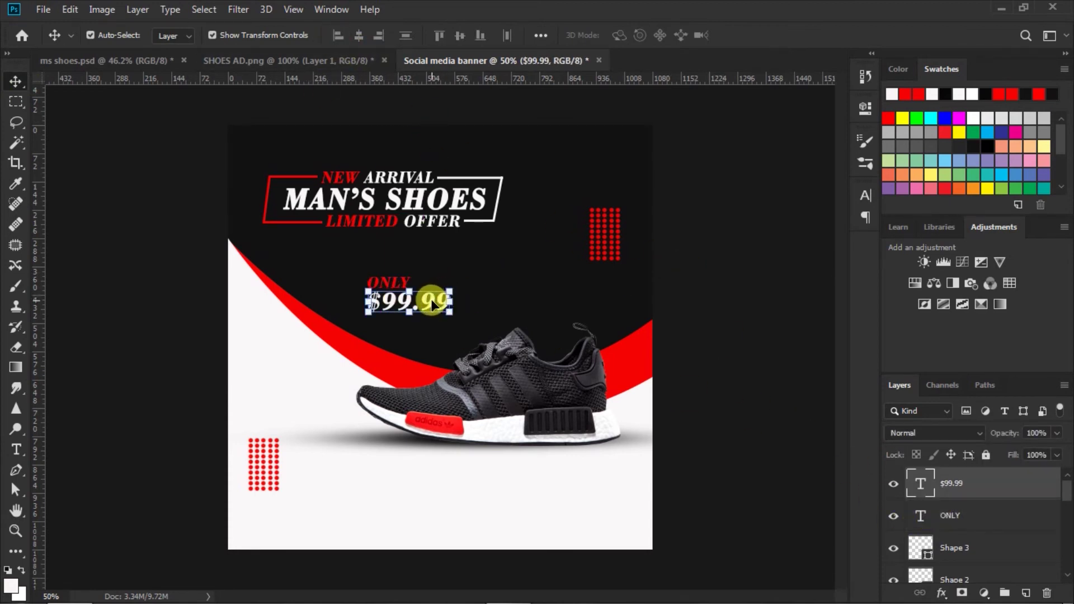
drag(432, 302, 433, 327)
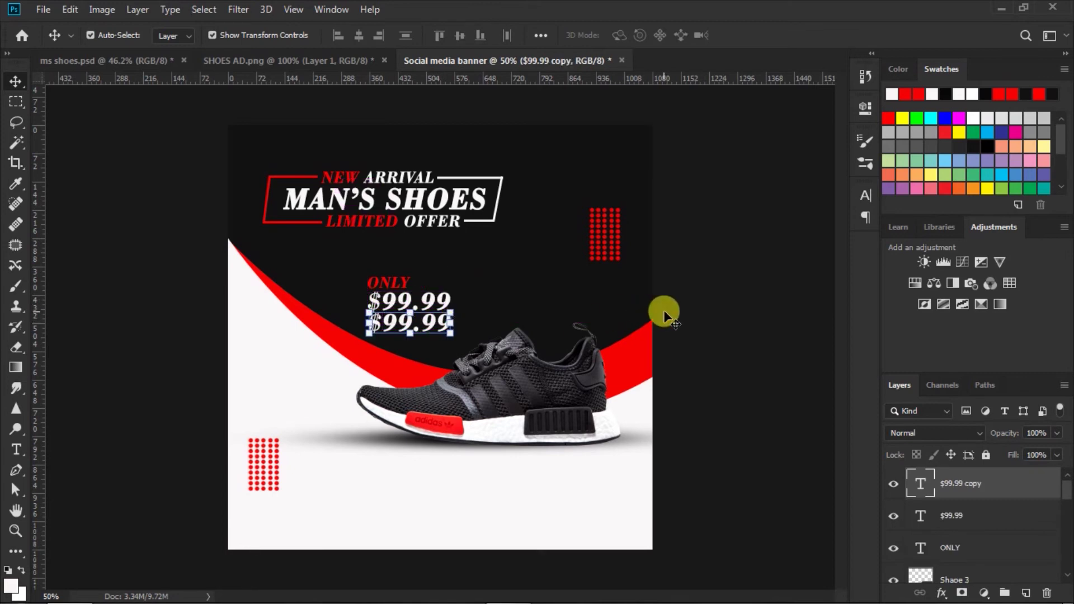
click(15, 449)
drag(385, 329, 453, 327)
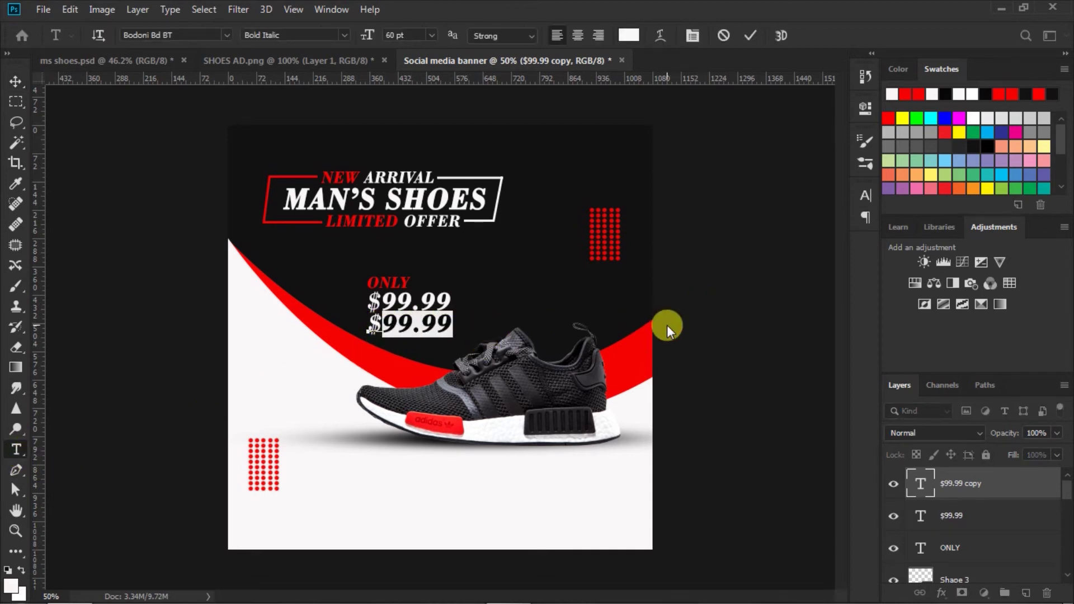
text(79)
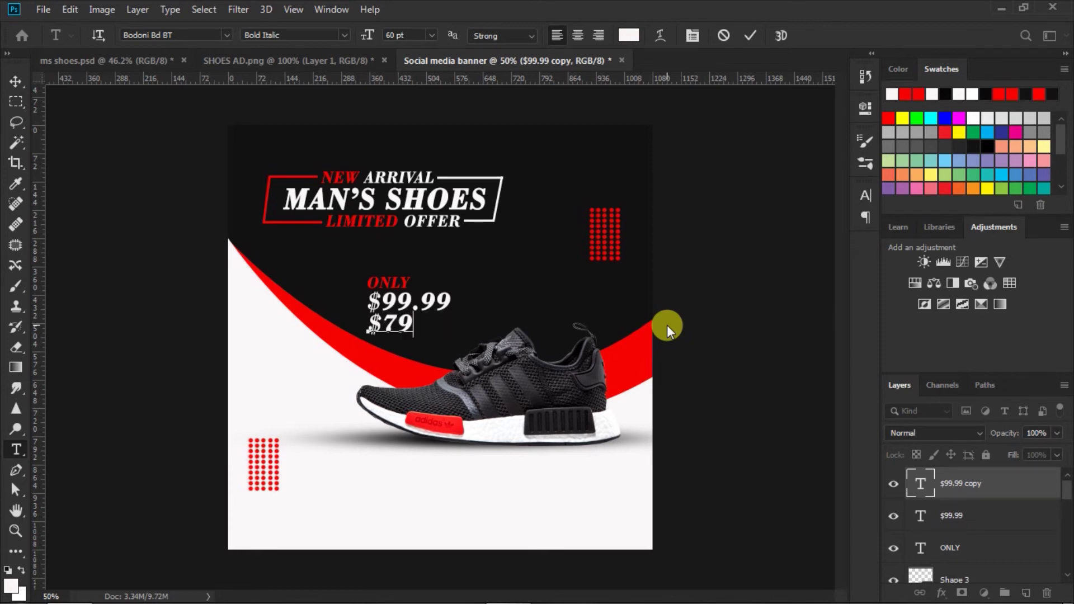
text(.99)
click(748, 35)
Step: Left-align ONLY, $99.99 and $79.99 together
click(15, 82)
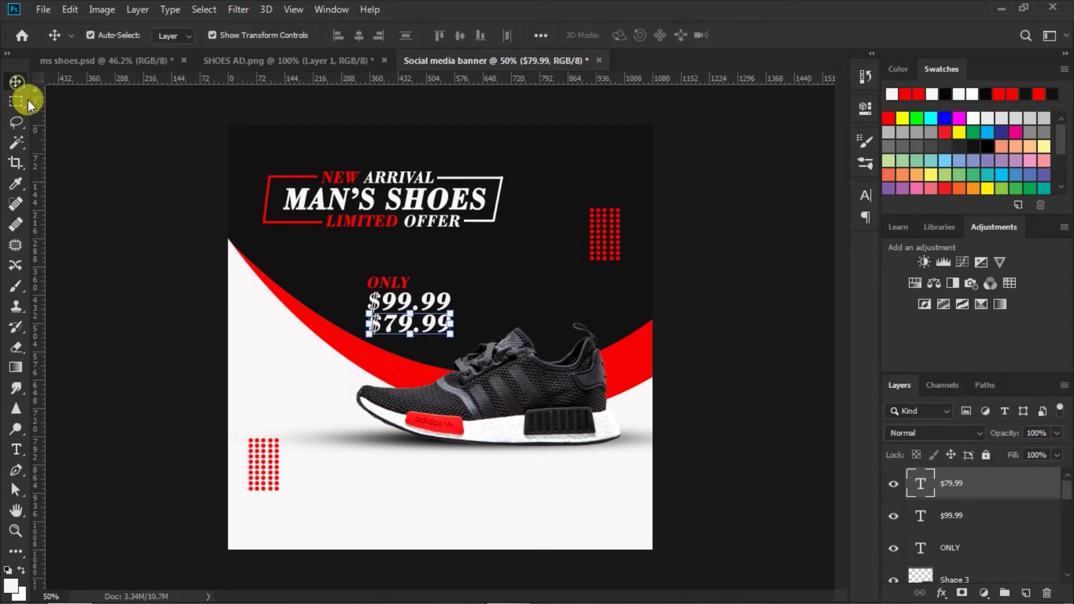
shift+click(947, 547)
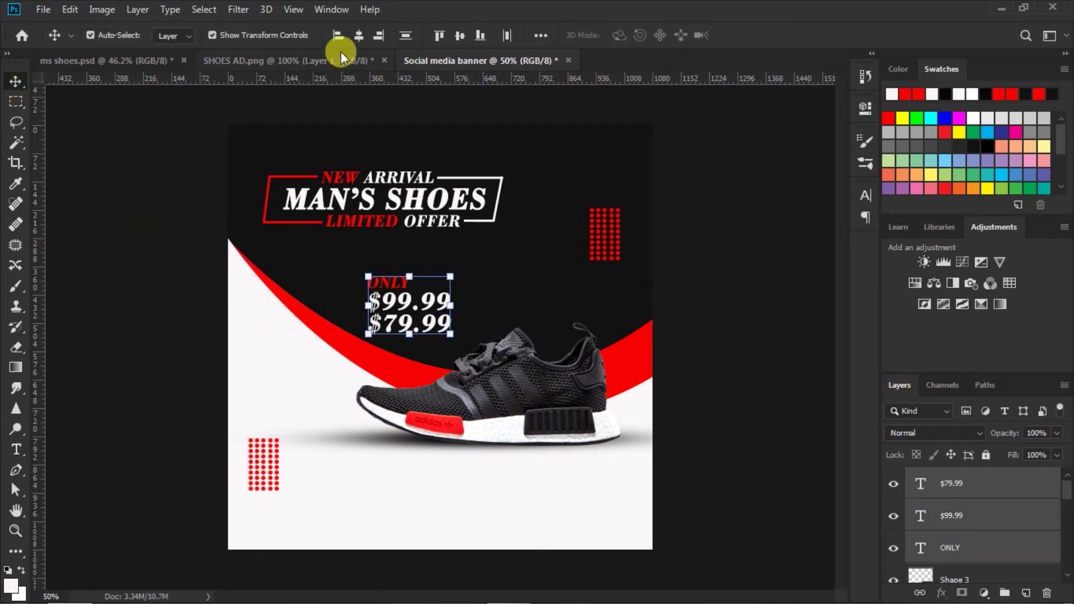
click(337, 35)
click(765, 331)
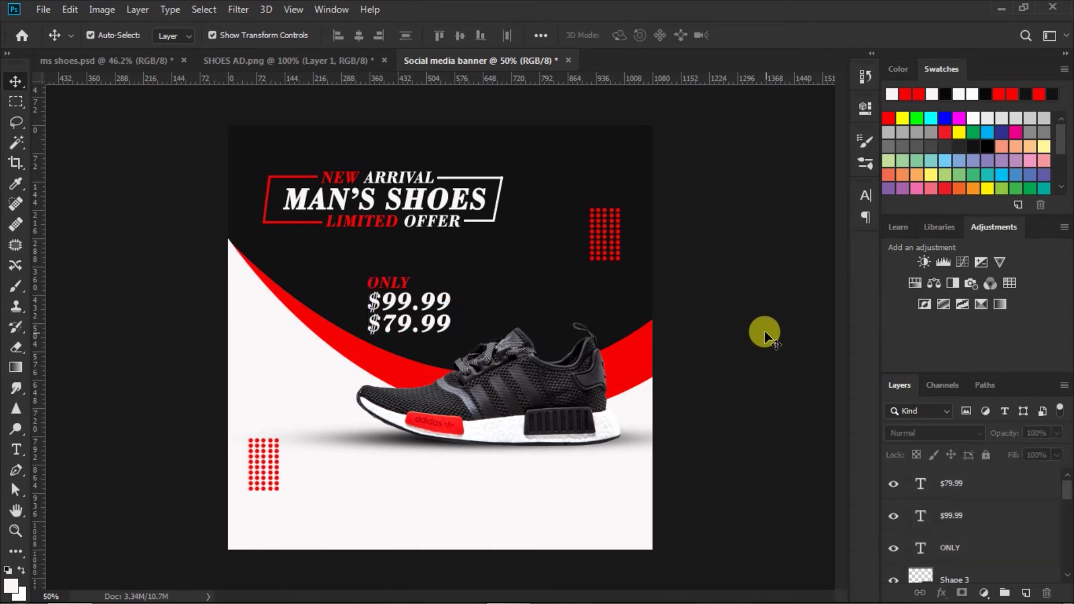
Step: Draw a red line across $99.99 and duplicate it slightly lower
click(17, 470)
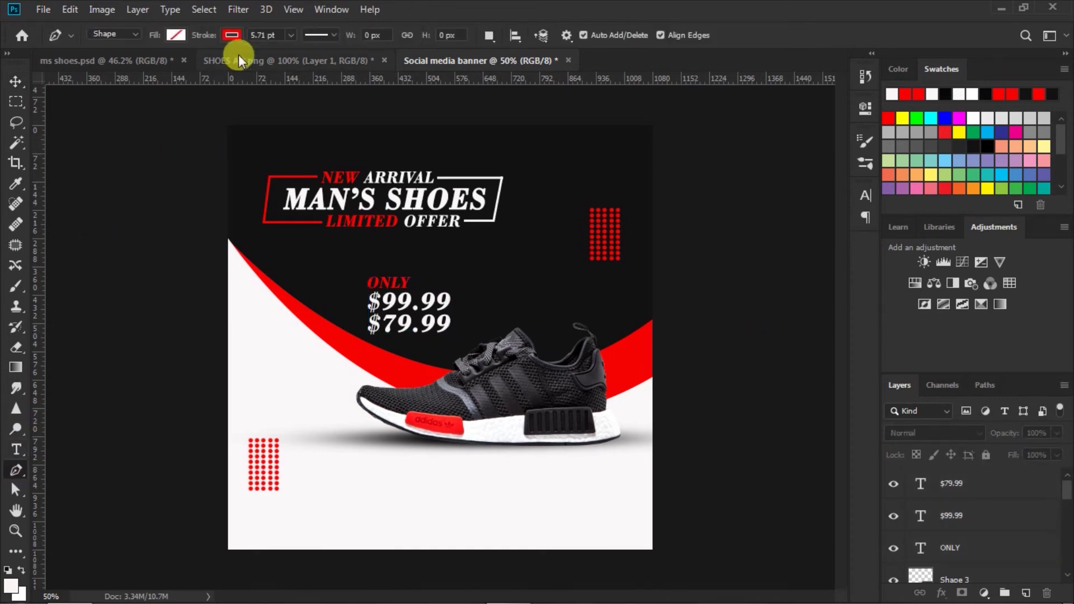
click(457, 293)
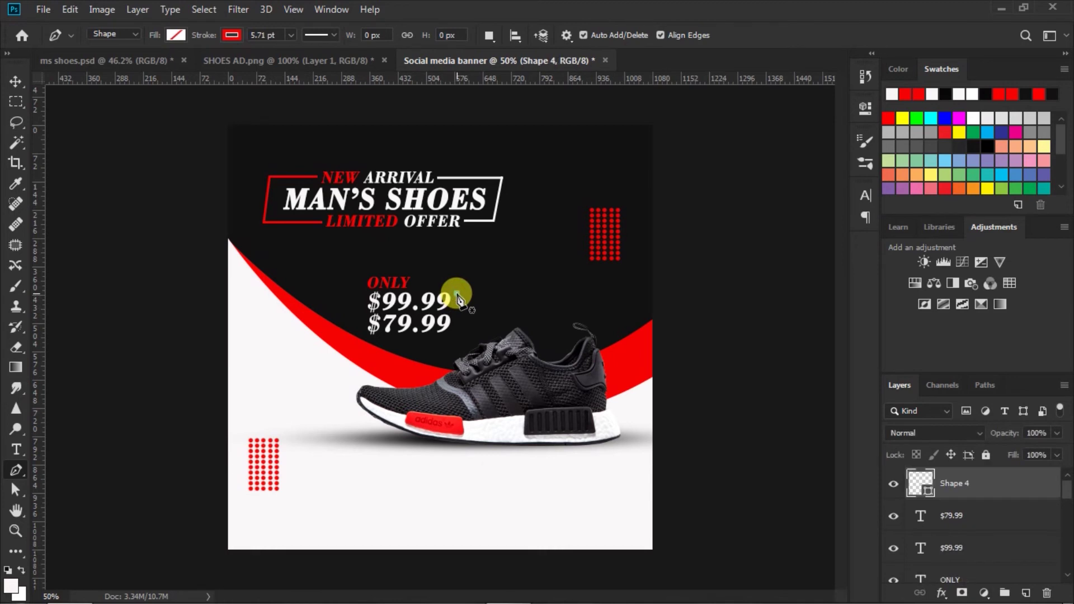
click(362, 302)
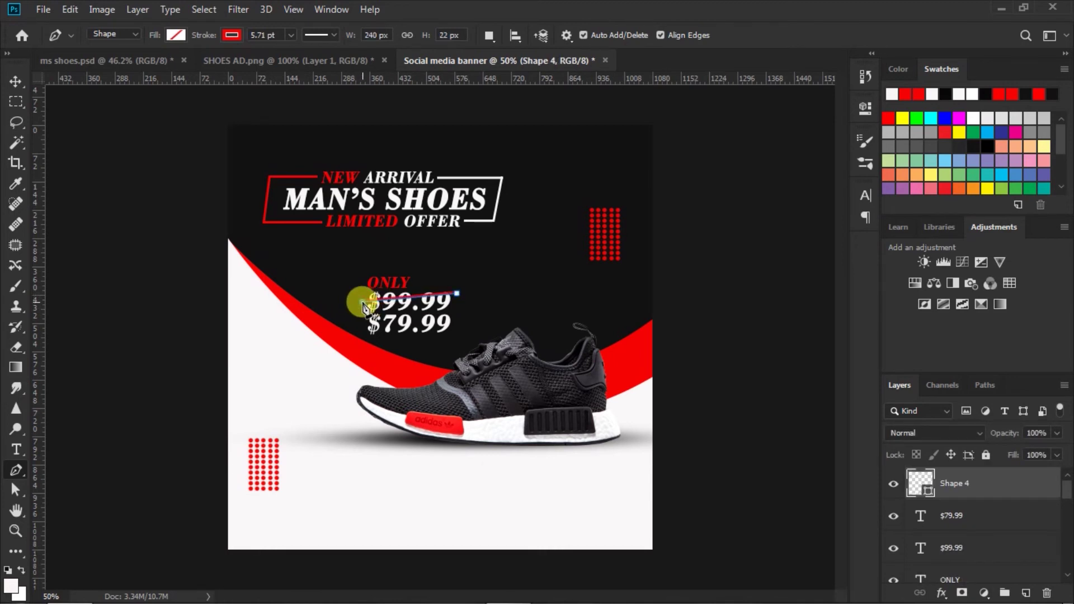
click(16, 81)
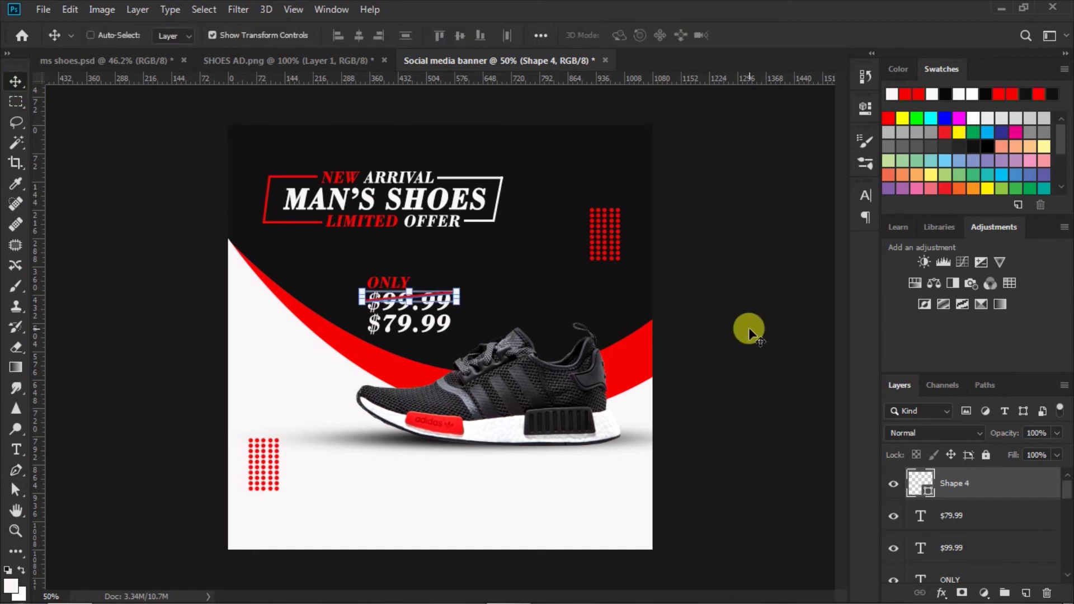
key(ctrl+j)
key(Down)
key(Down)
key(Down)
key(Down)
key(Down)
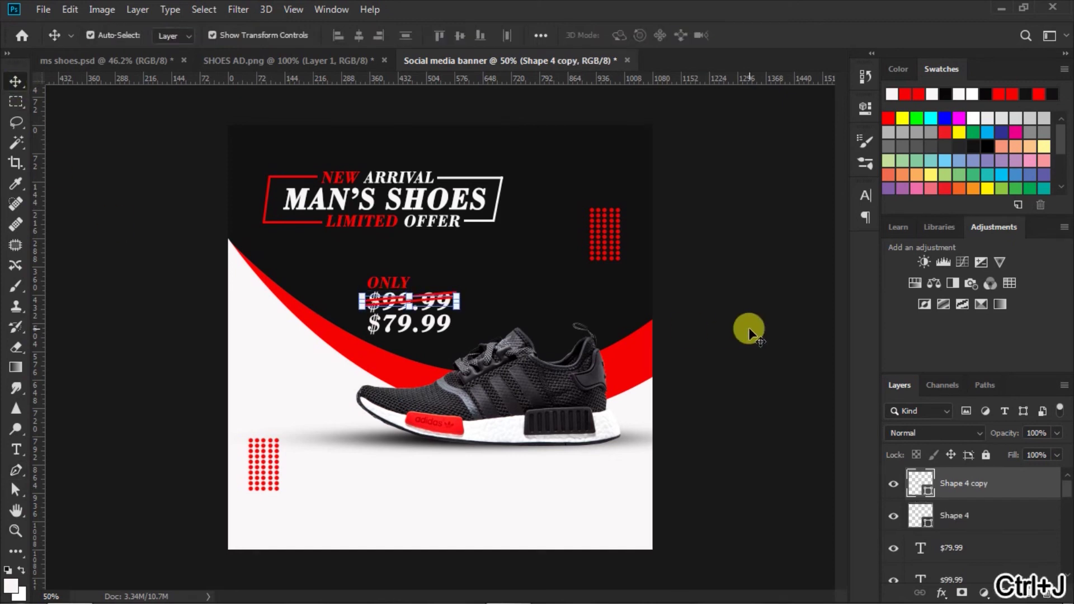
key(Down)
key(Down)
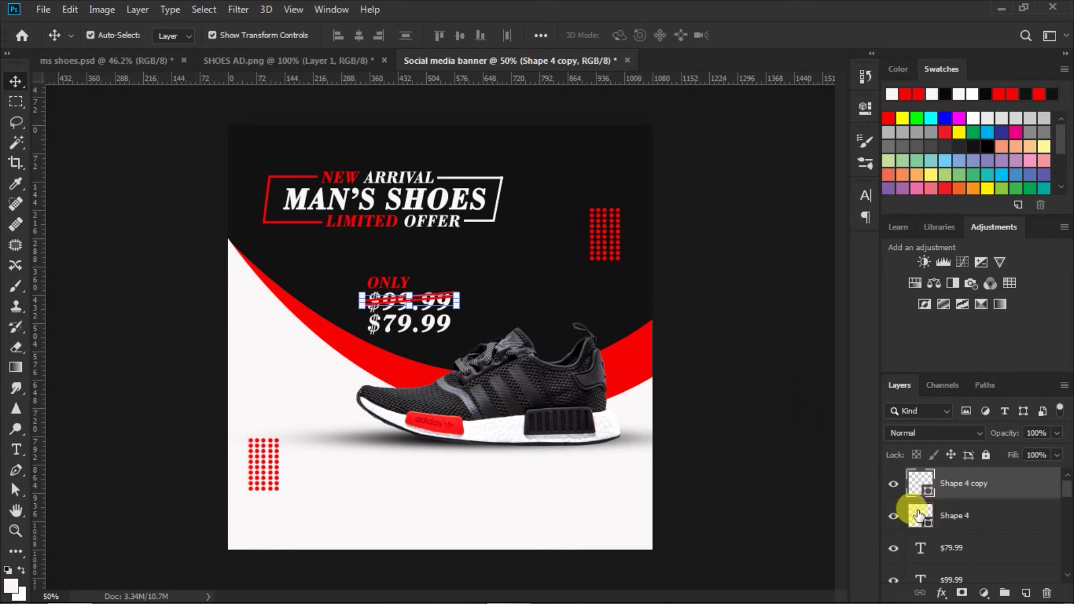
shift+click(912, 510)
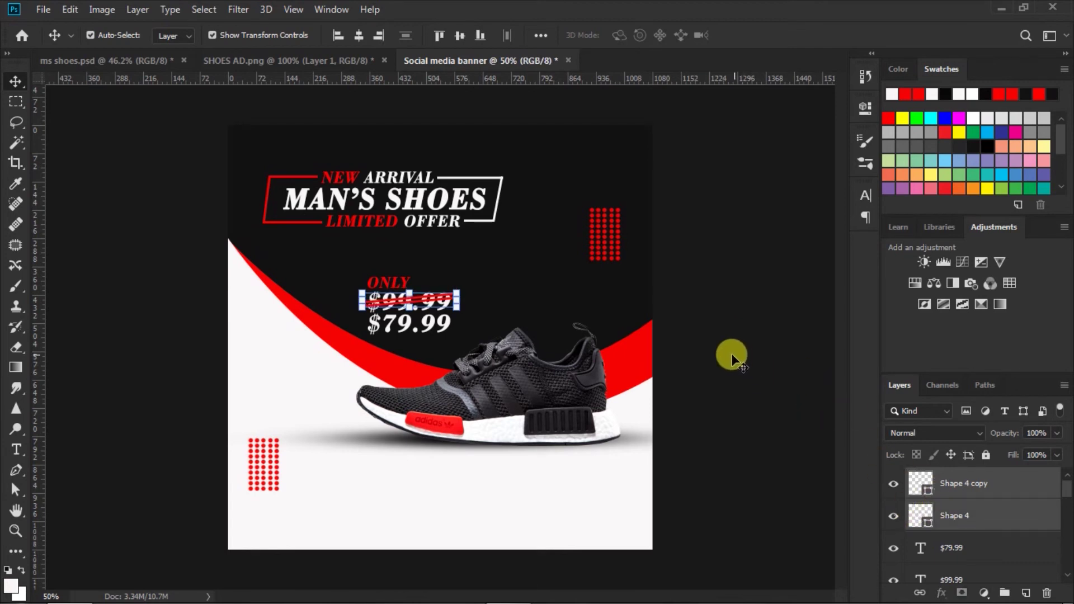
click(731, 354)
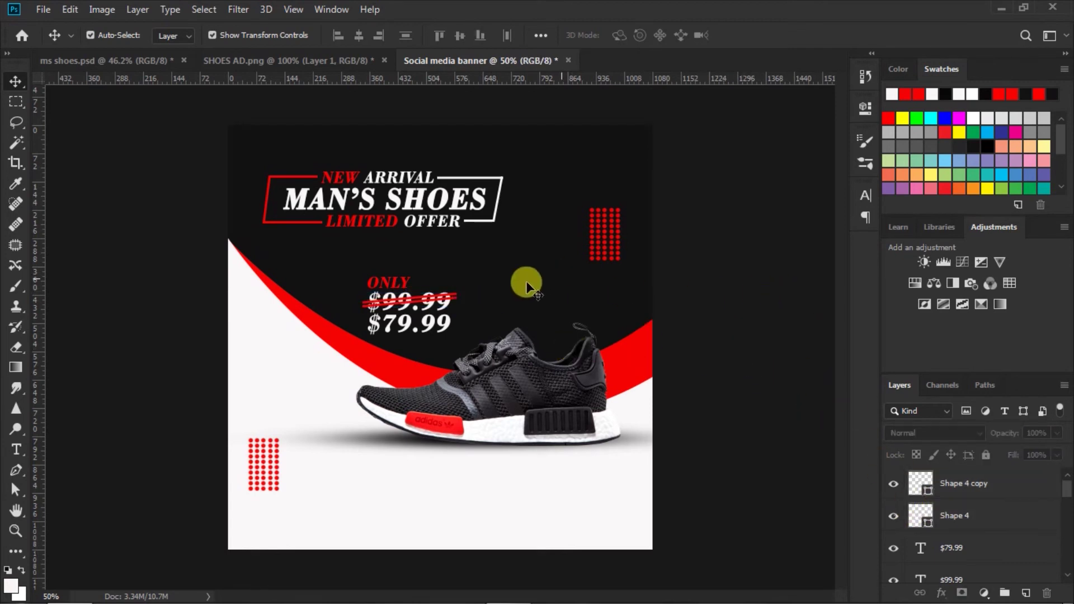
Step: Draw a black-filled 250×70 rectangle near the bottom right
click(18, 551)
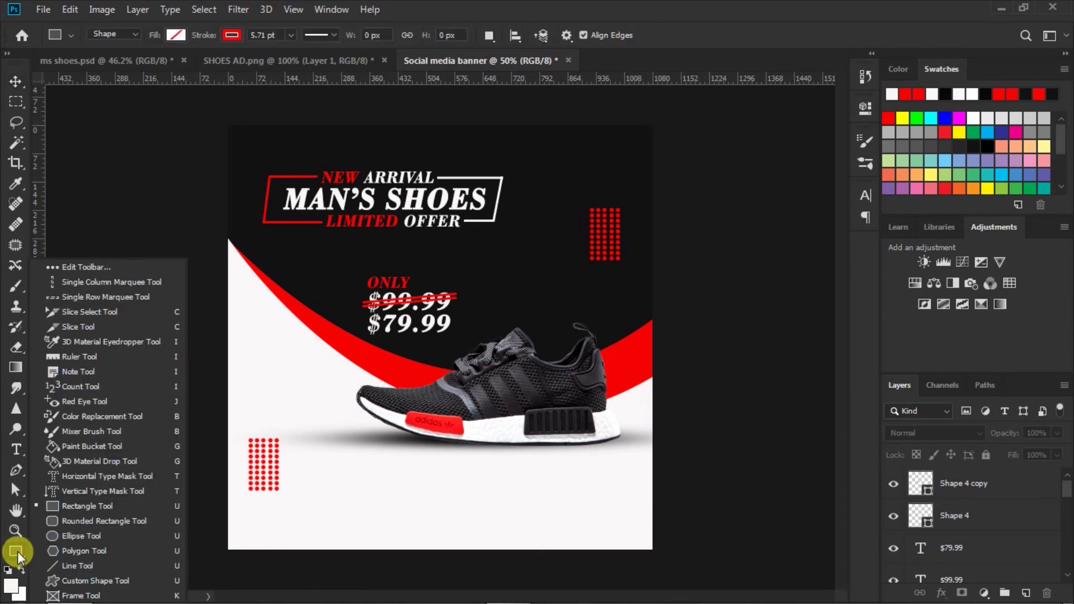
click(64, 508)
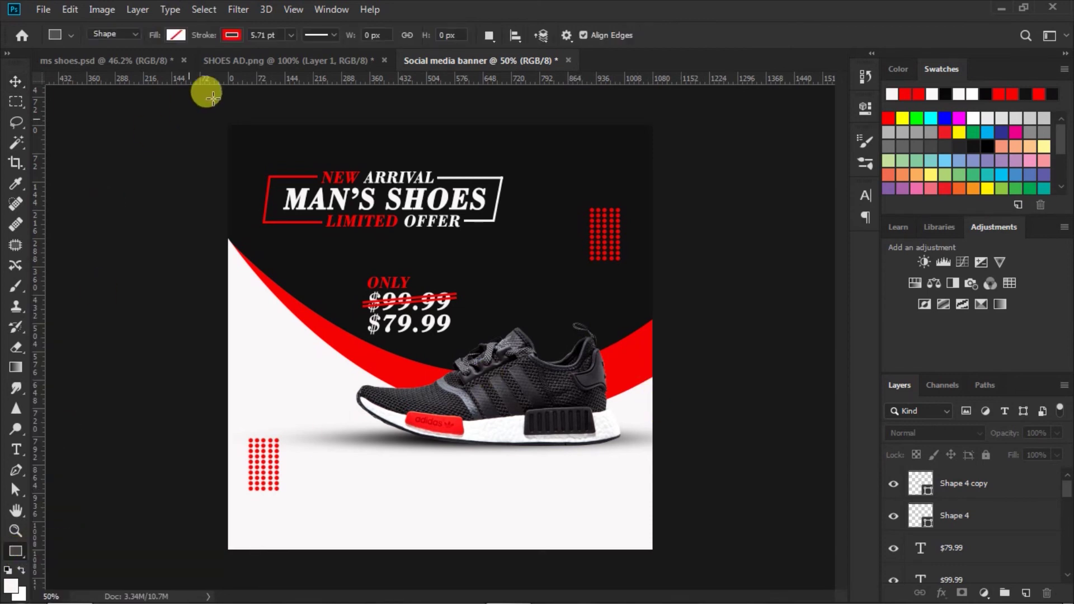
click(231, 35)
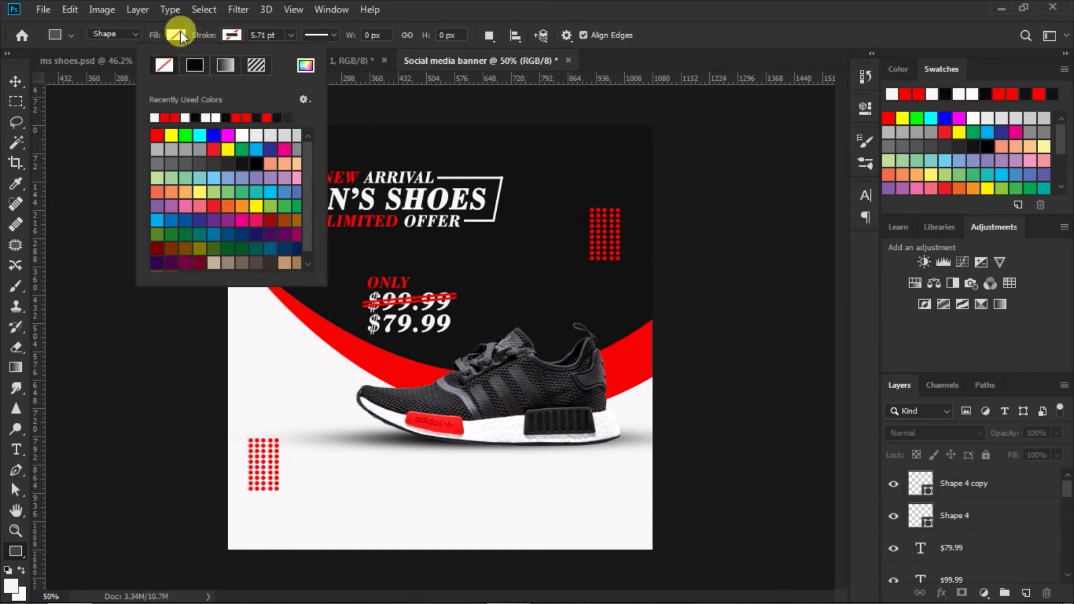
click(179, 35)
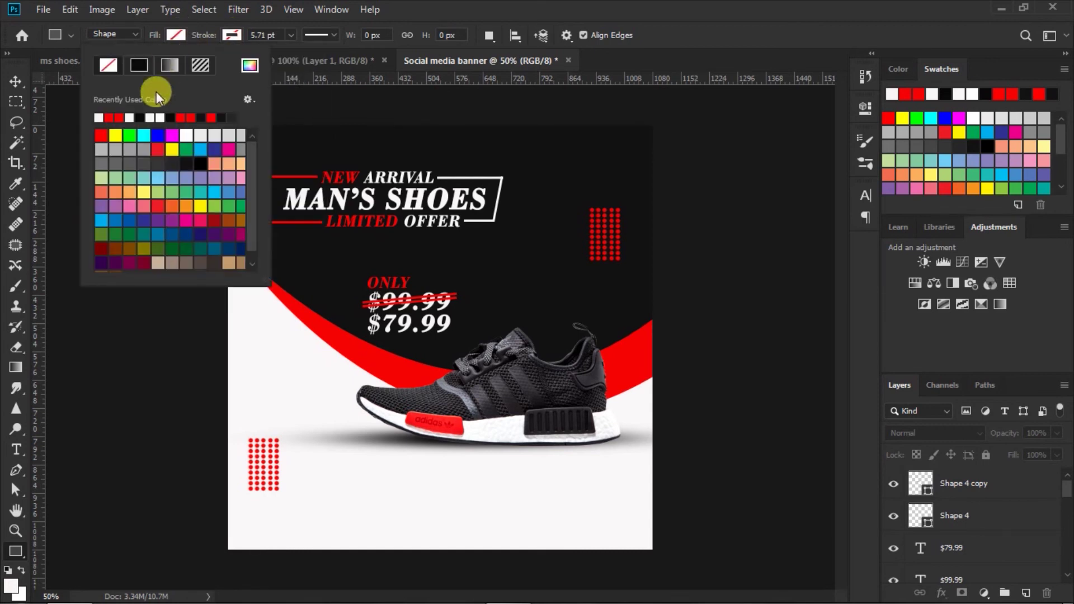
click(139, 117)
click(172, 39)
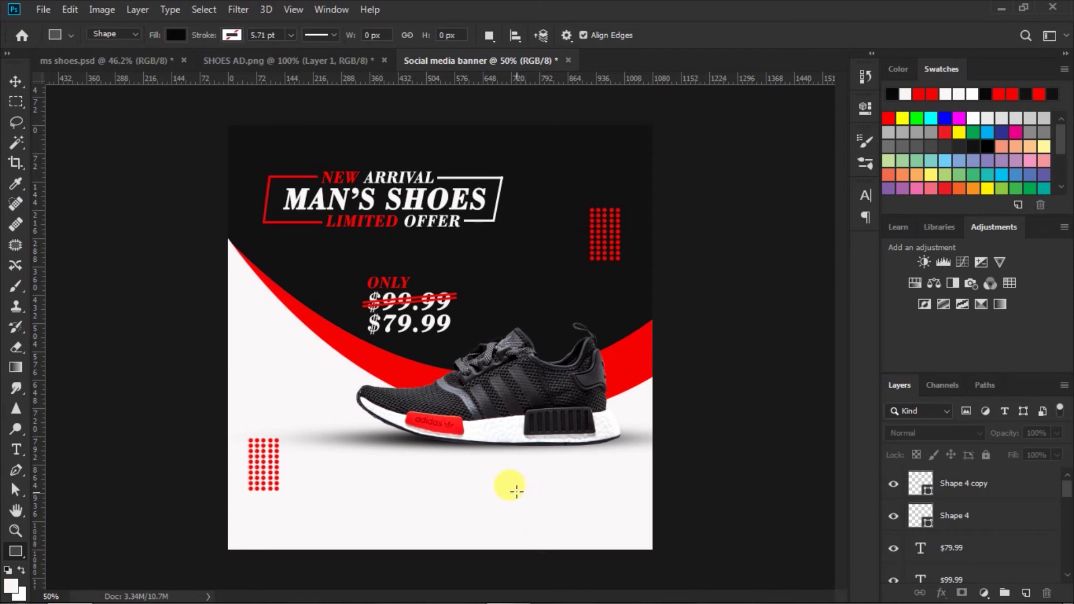
drag(515, 490, 612, 516)
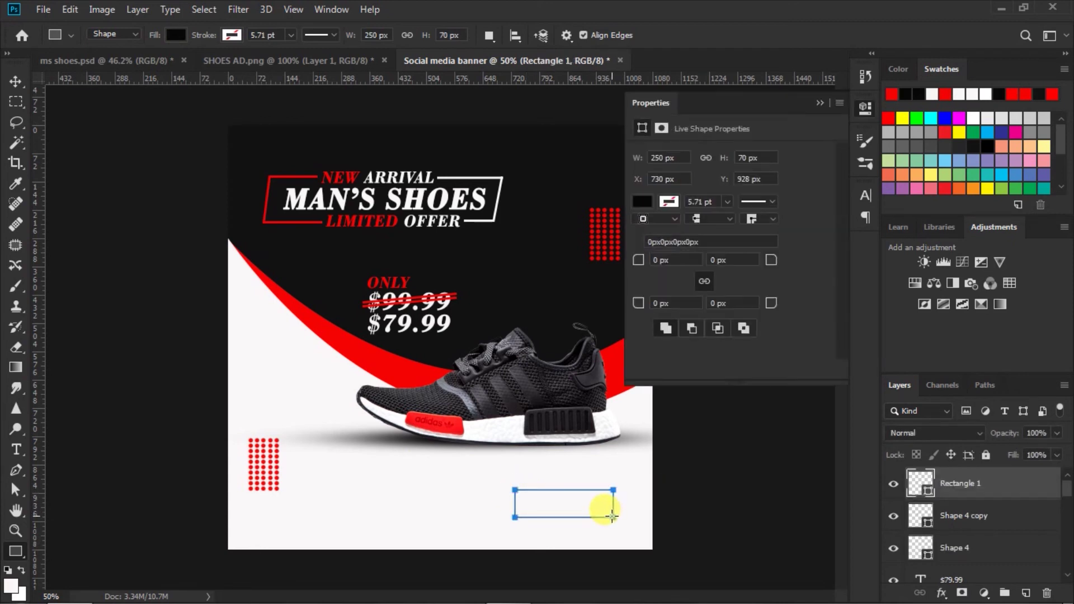
Step: Round the rectangle's corners to 35 px and shift it slightly left
drag(638, 260, 683, 259)
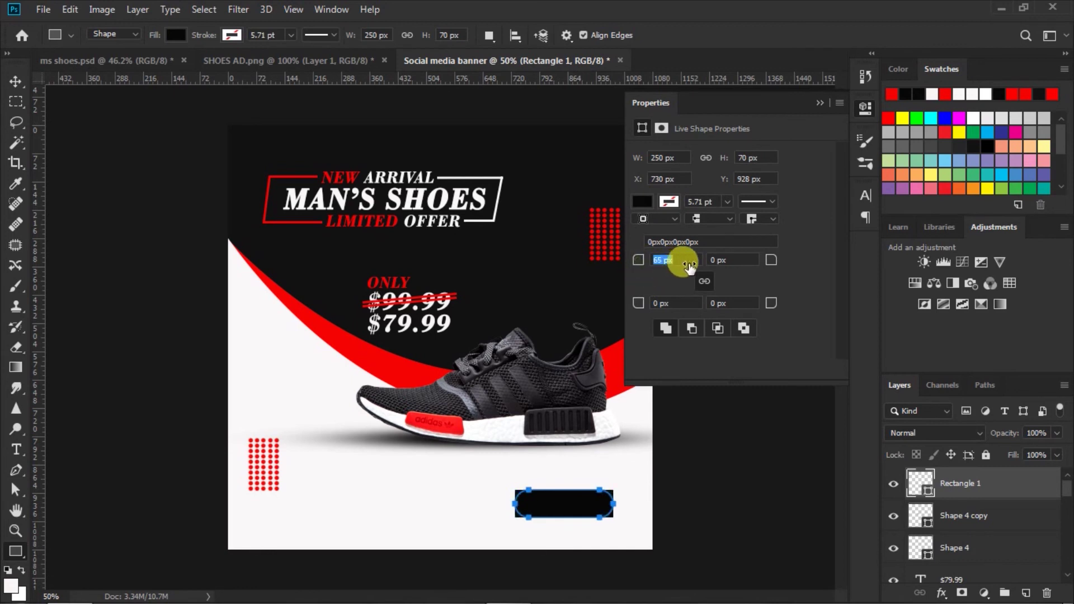
click(820, 103)
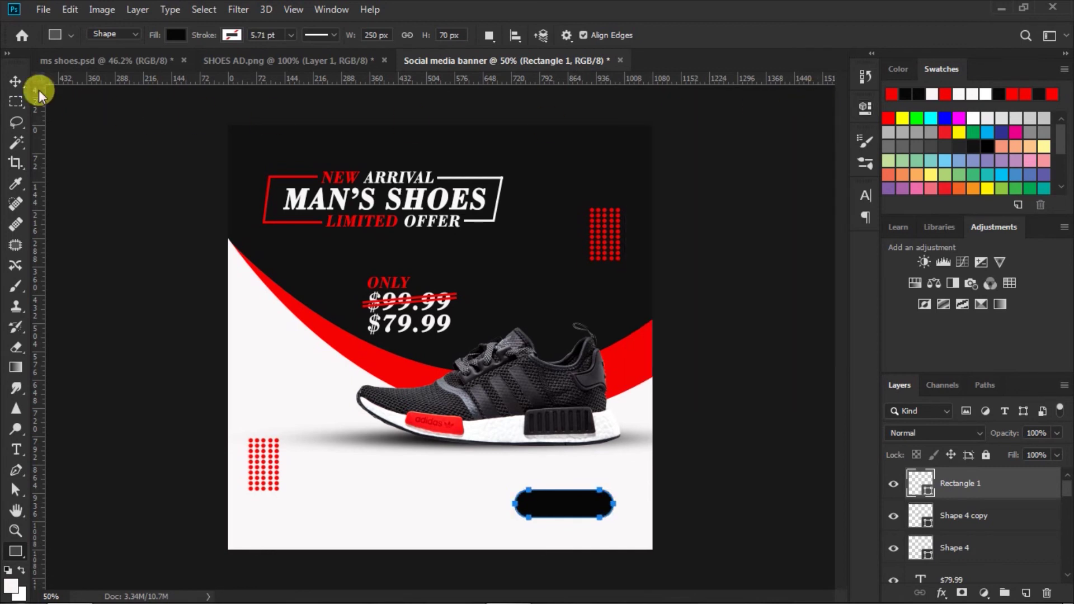
click(15, 81)
drag(585, 498, 578, 497)
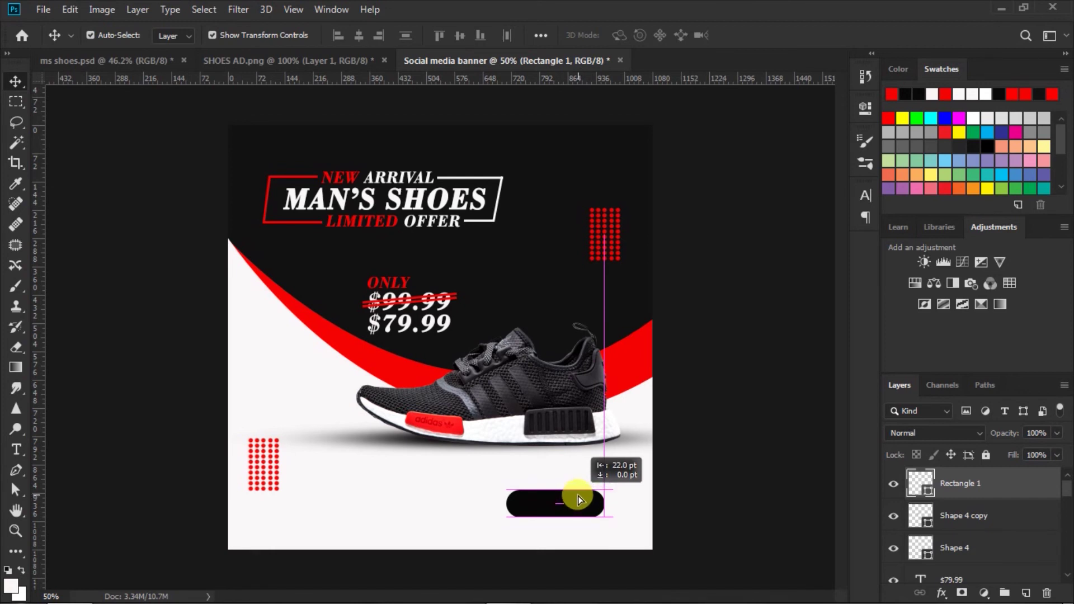
click(731, 448)
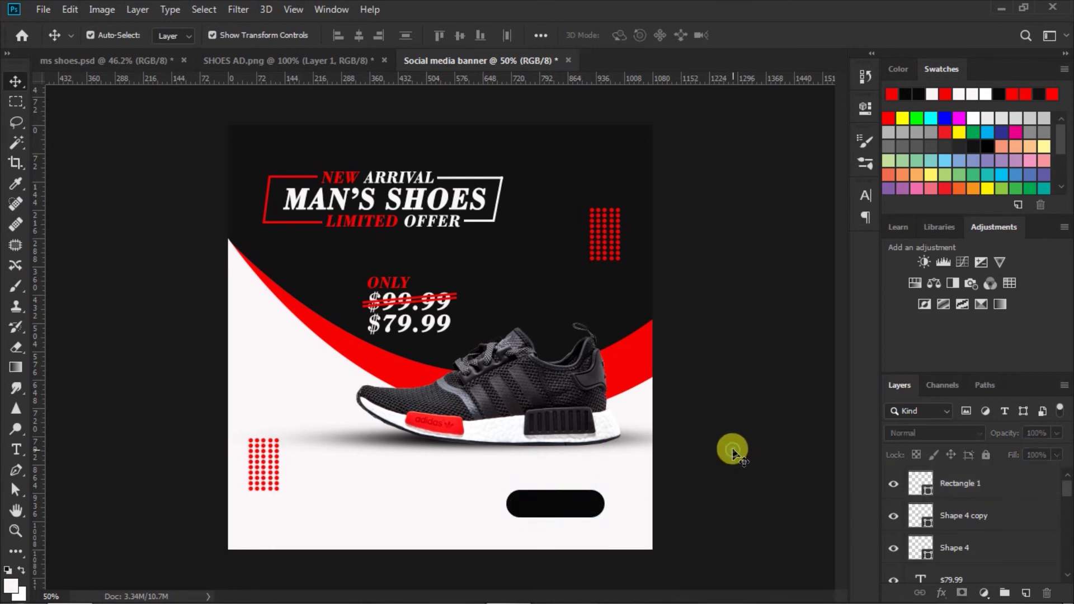
Step: Type 30 pt SHOP NOW text on the black button
click(17, 450)
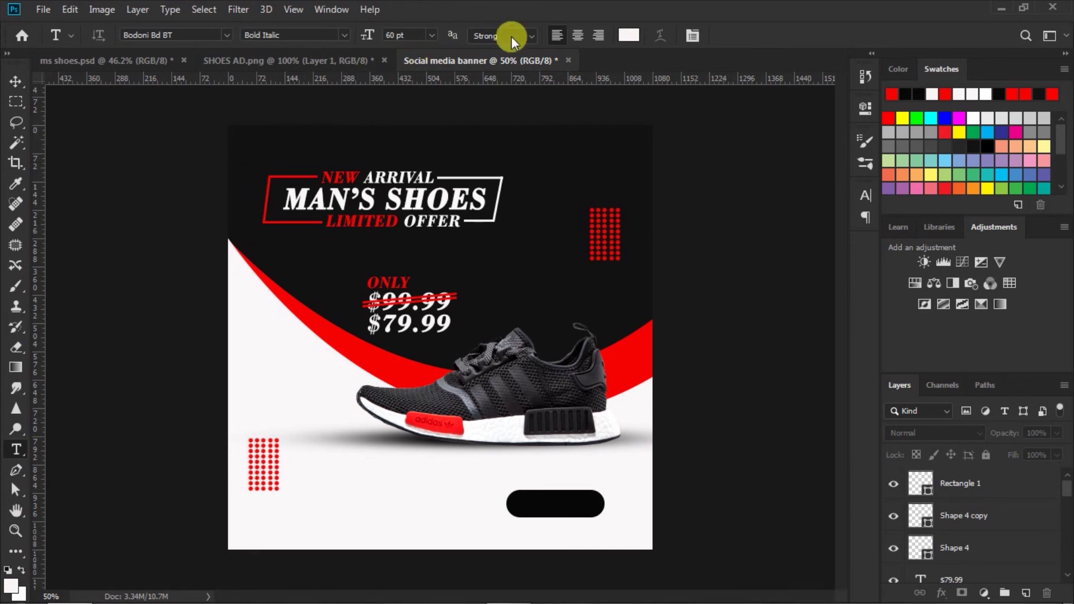
click(431, 35)
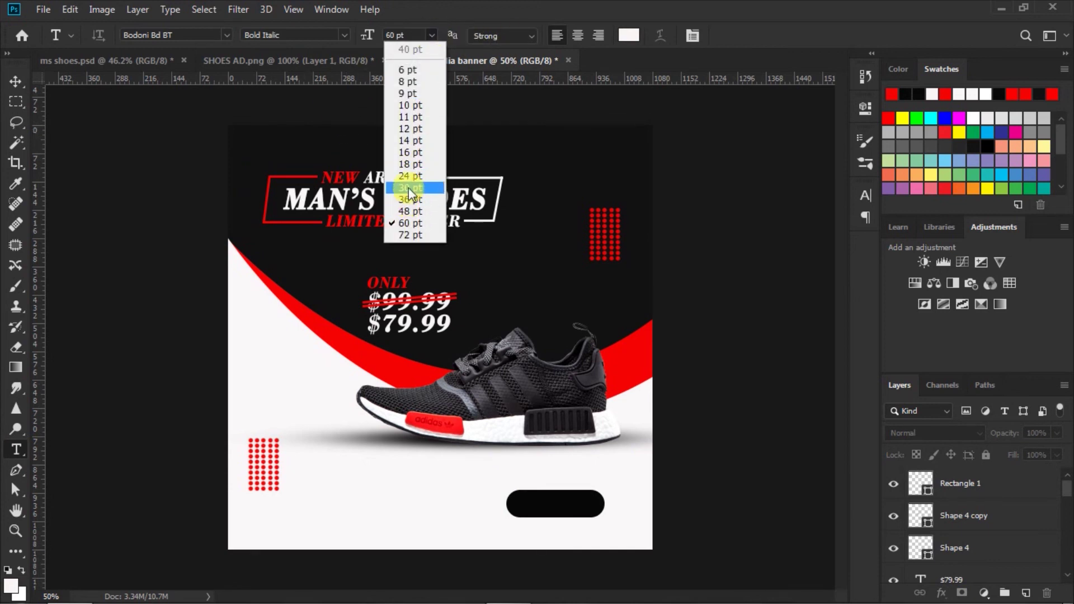
click(410, 188)
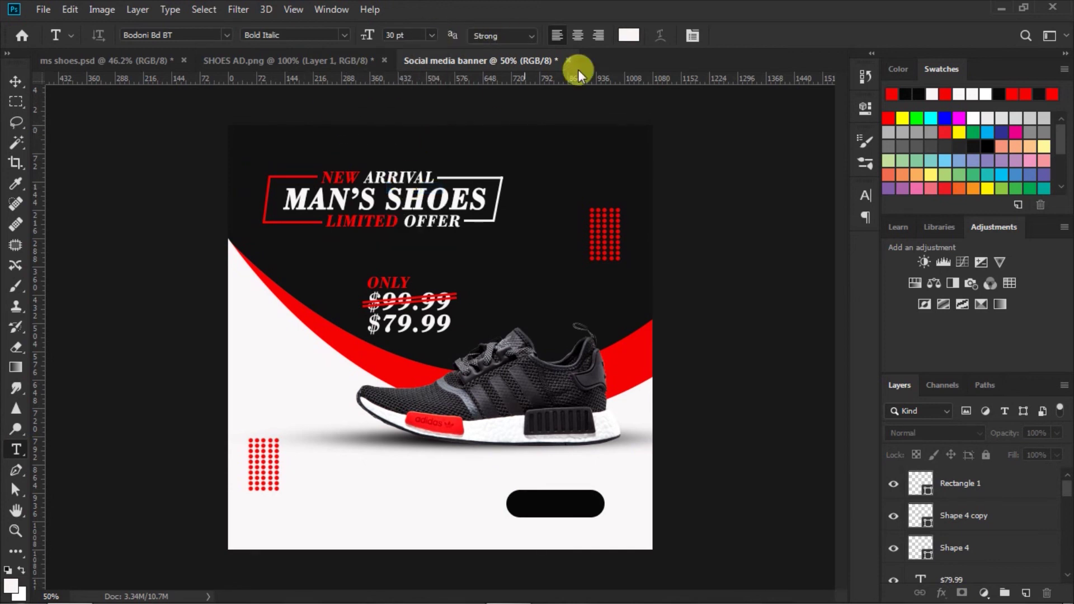
click(520, 503)
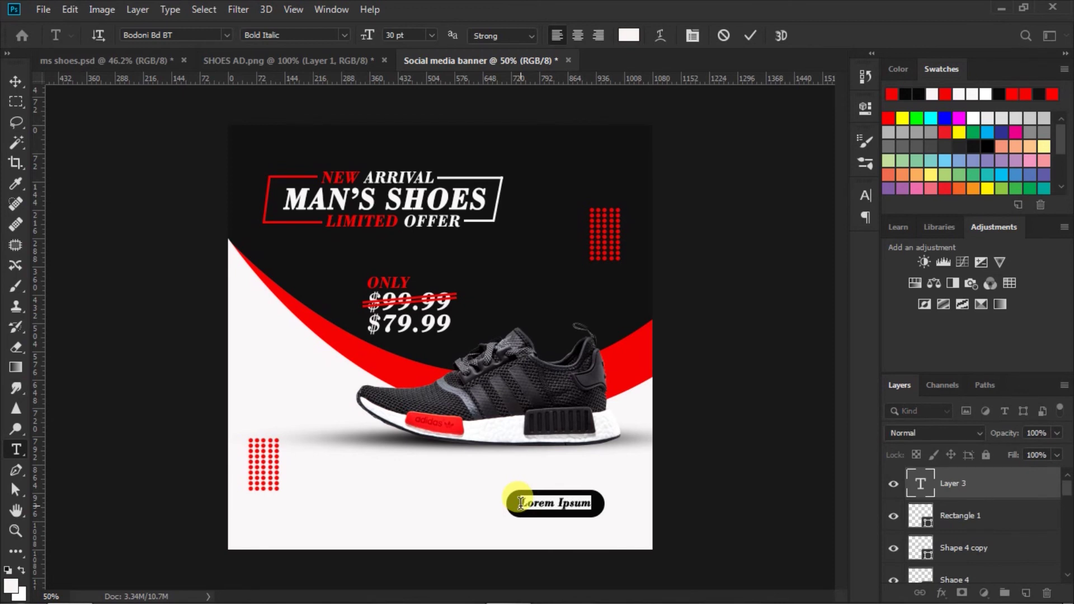
key(BackSpace)
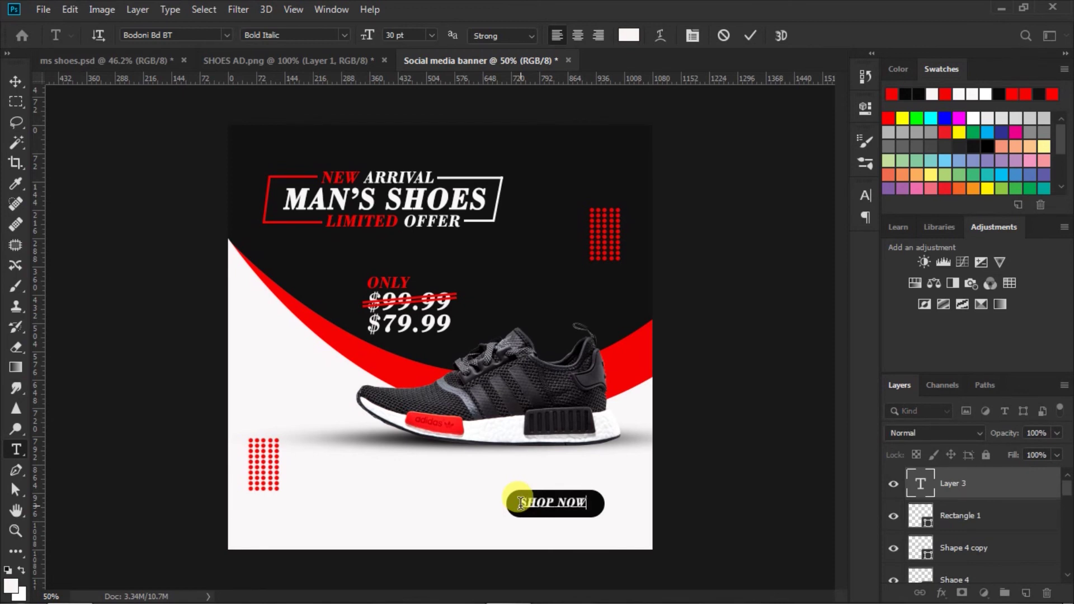
click(748, 34)
Step: Centre SHOP NOW on the rectangle both ways and raise the button slightly
click(15, 82)
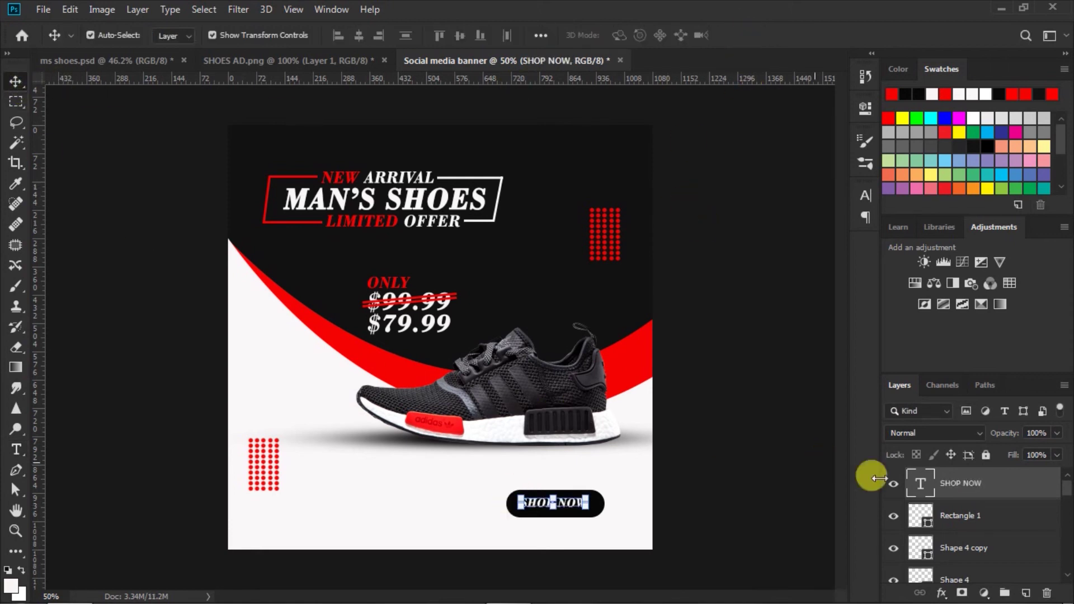
shift+click(921, 518)
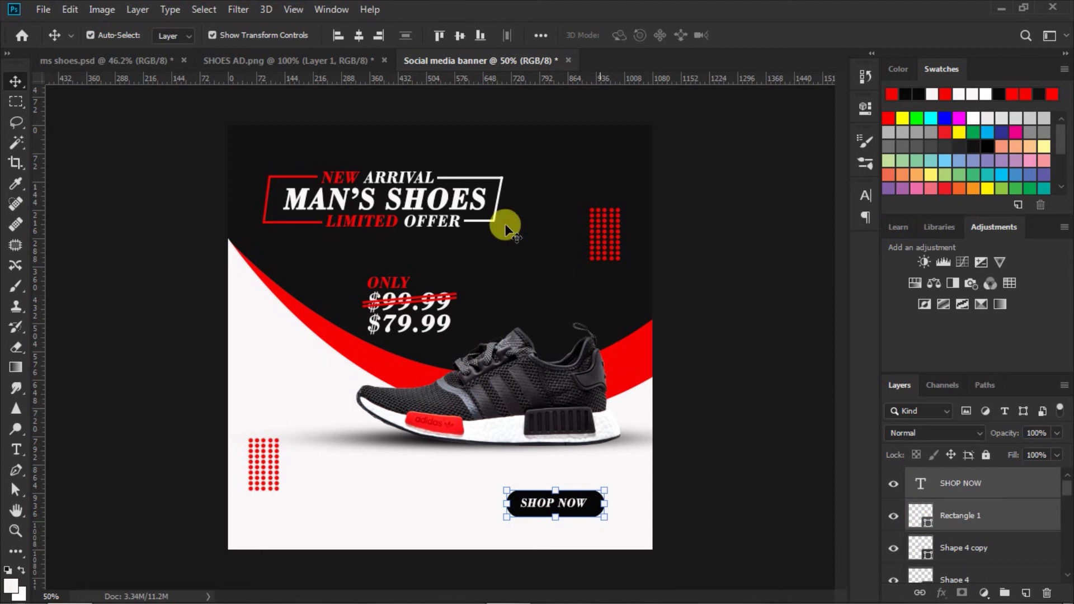
click(359, 35)
click(460, 35)
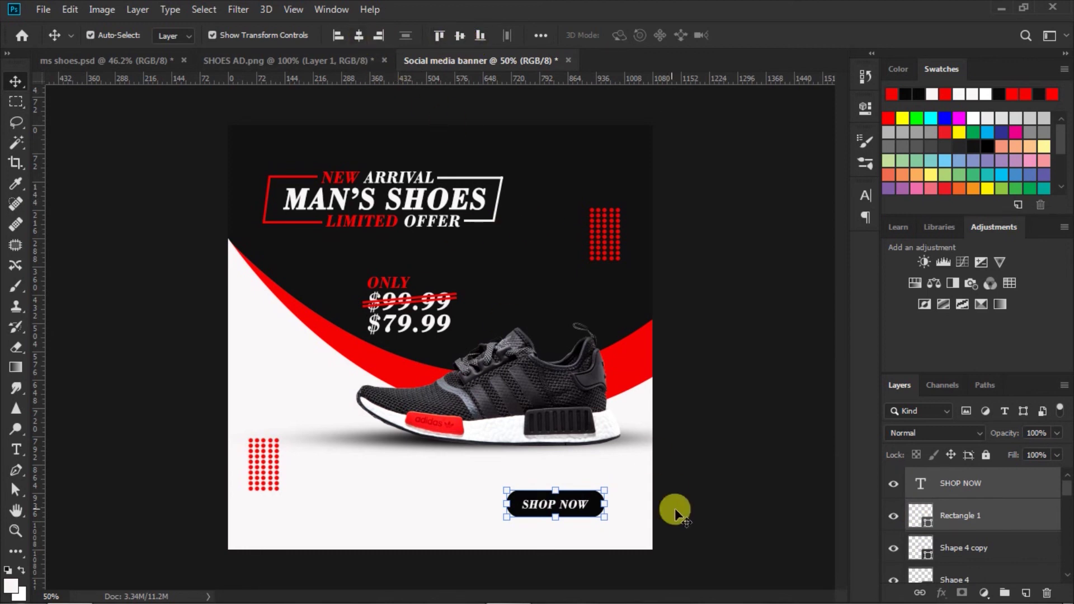
drag(595, 502, 592, 494)
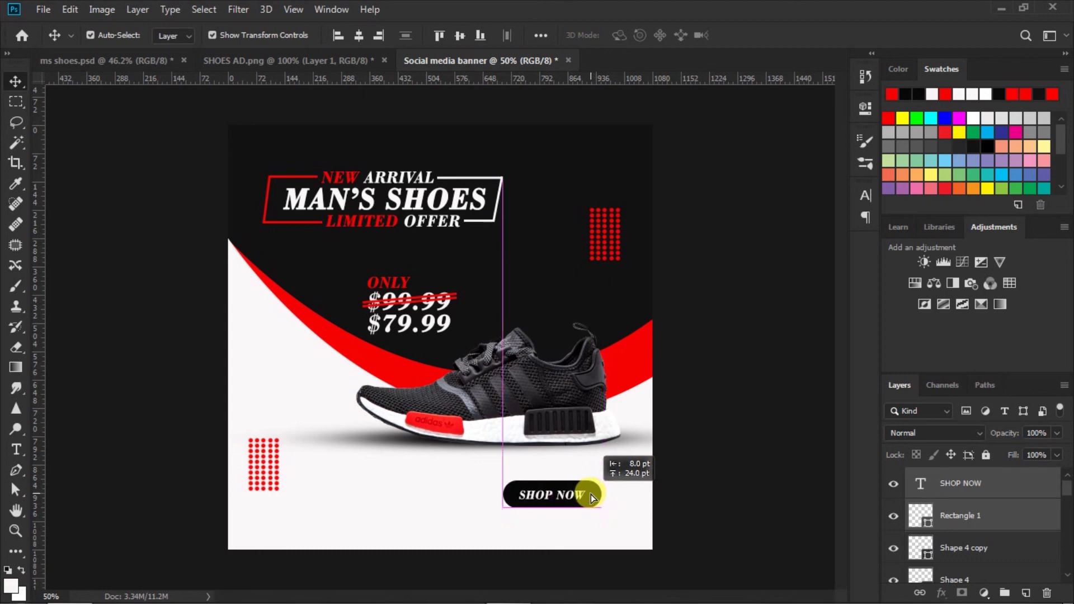
click(716, 468)
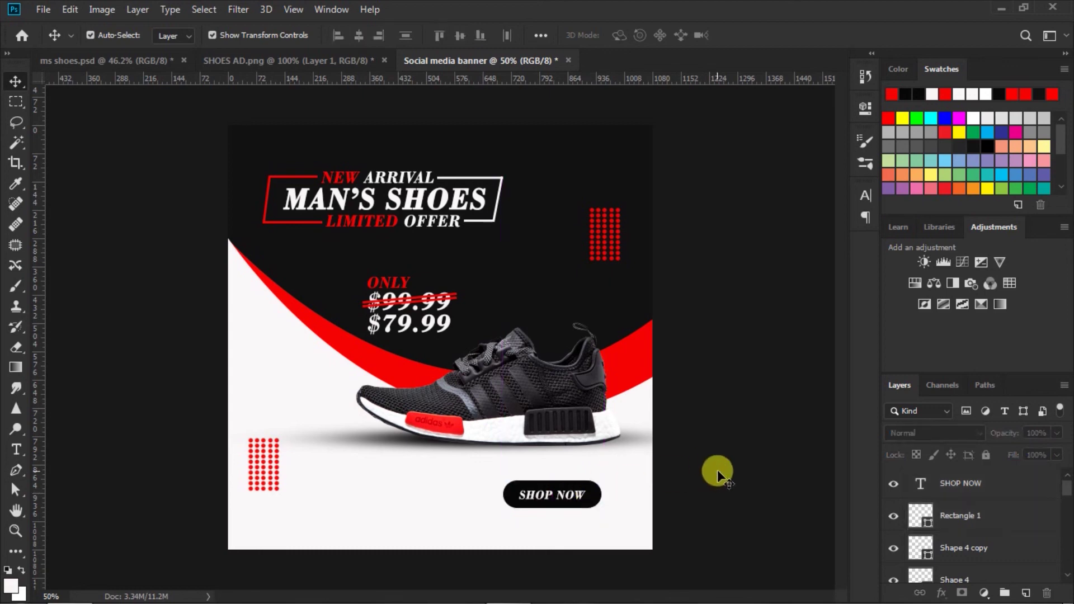
click(226, 60)
click(401, 329)
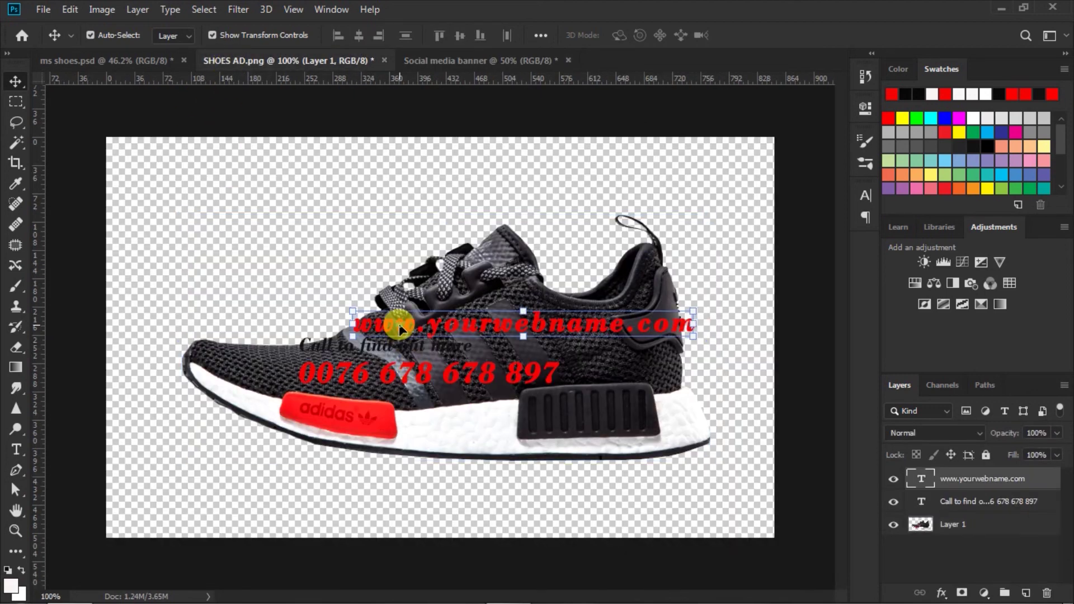
drag(401, 329, 516, 60)
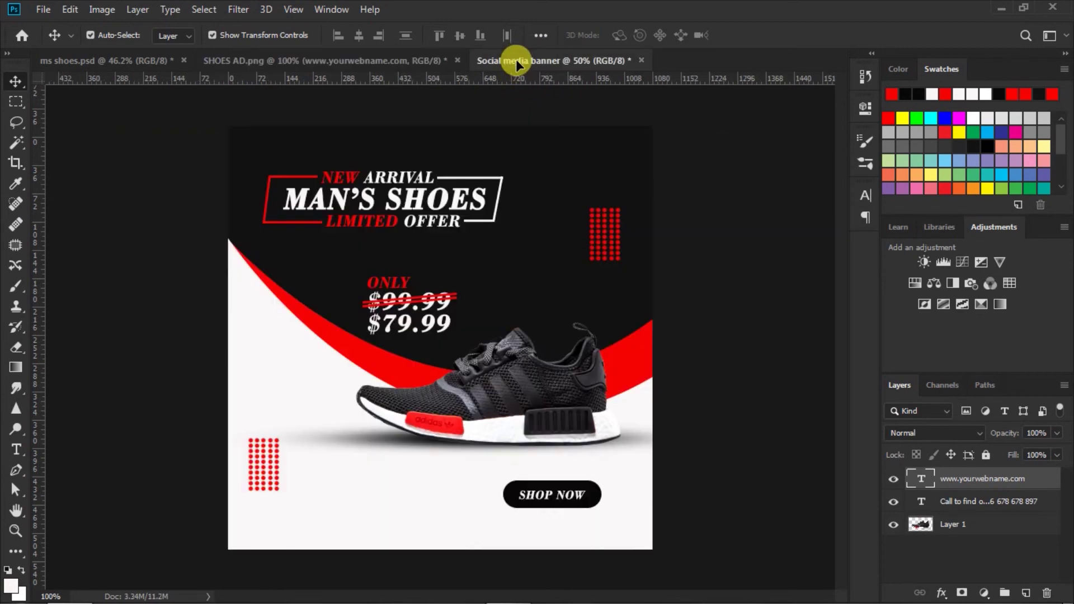
mouse_move(515, 59)
mouse_down()
mouse_move(517, 528)
mouse_move(526, 528)
mouse_up()
Step: Centre the SHOP NOW button over the website text and nudge it down
click(950, 545)
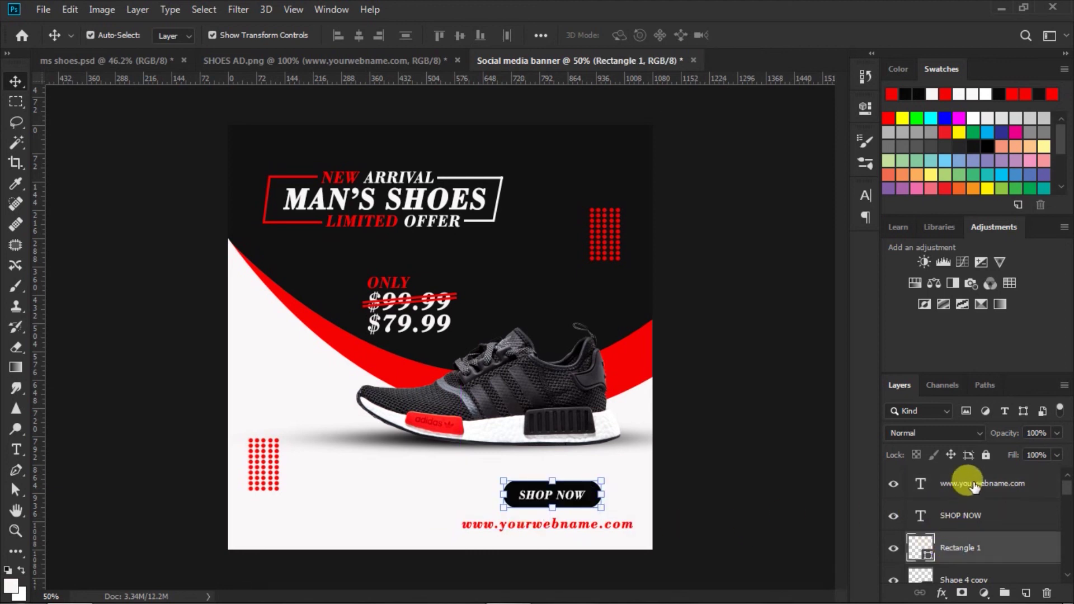
shift+click(973, 484)
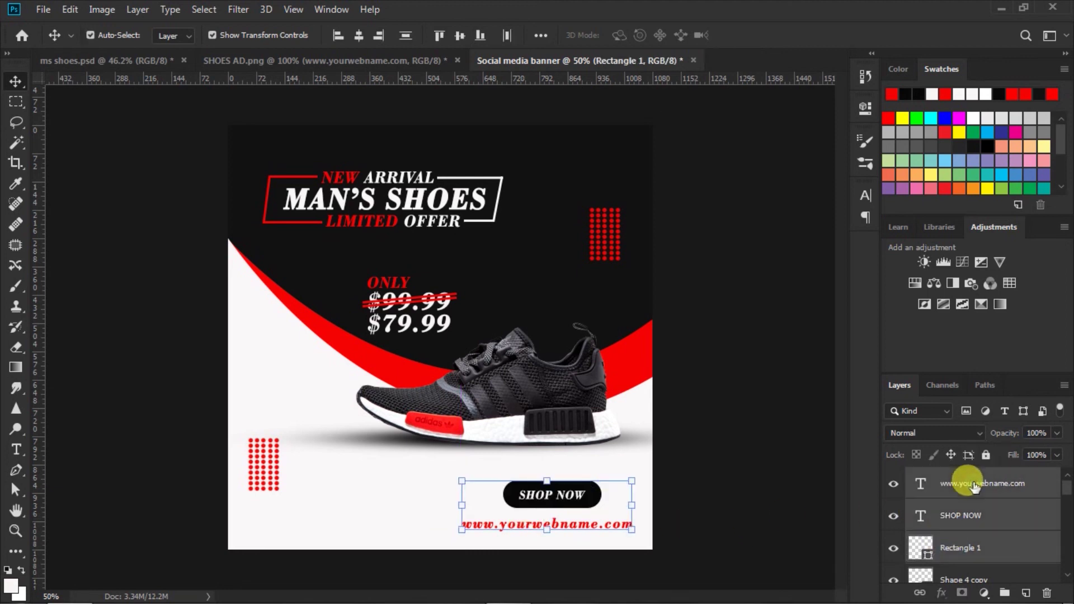
click(358, 36)
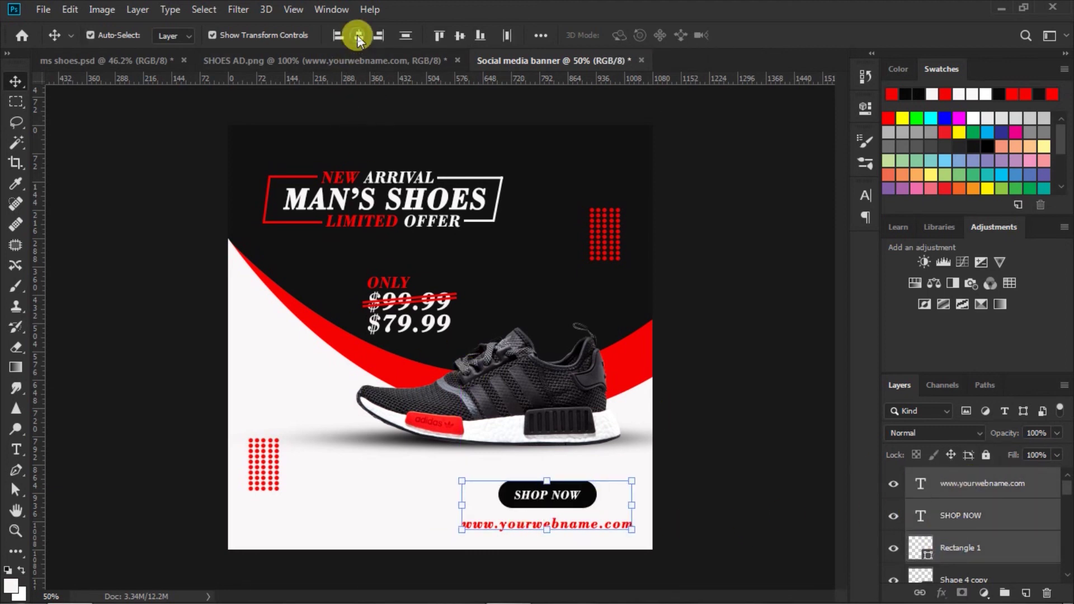
click(950, 517)
shift+click(939, 547)
key(shift+Down)
key(shift+Down)
key(shift+Down)
click(779, 459)
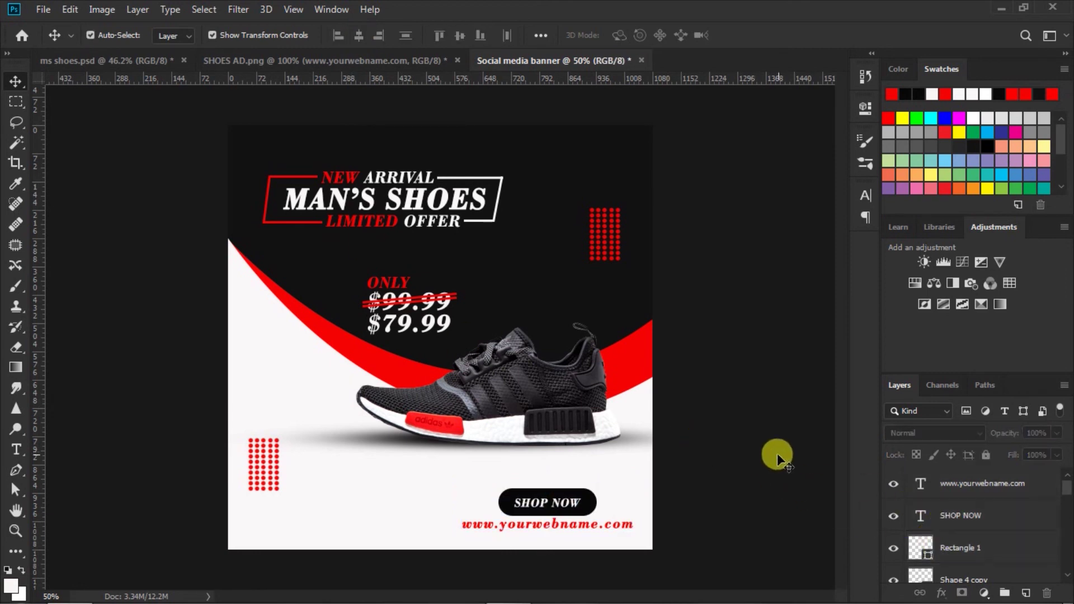
Step: Copy the 'Call to find out more' text into the banner's bottom-left corner
click(269, 58)
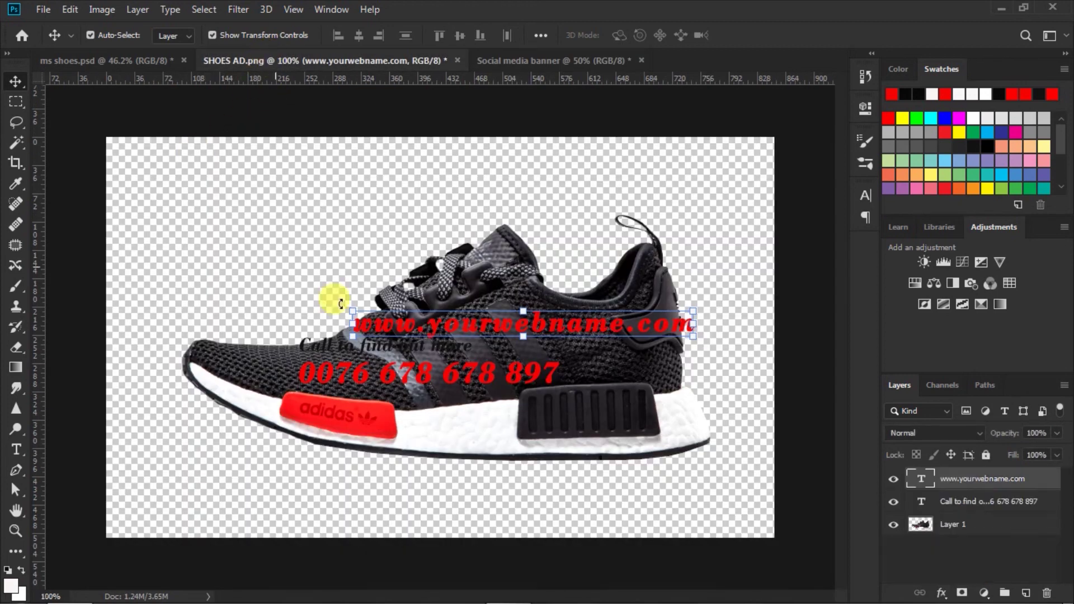
key(ctrl+t)
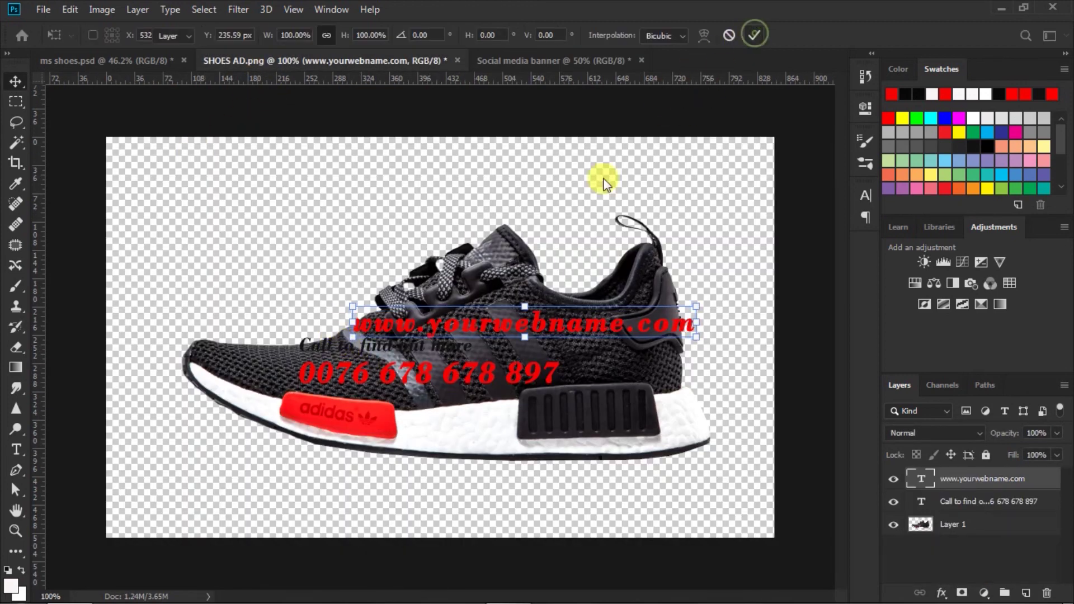
key(Return)
click(345, 373)
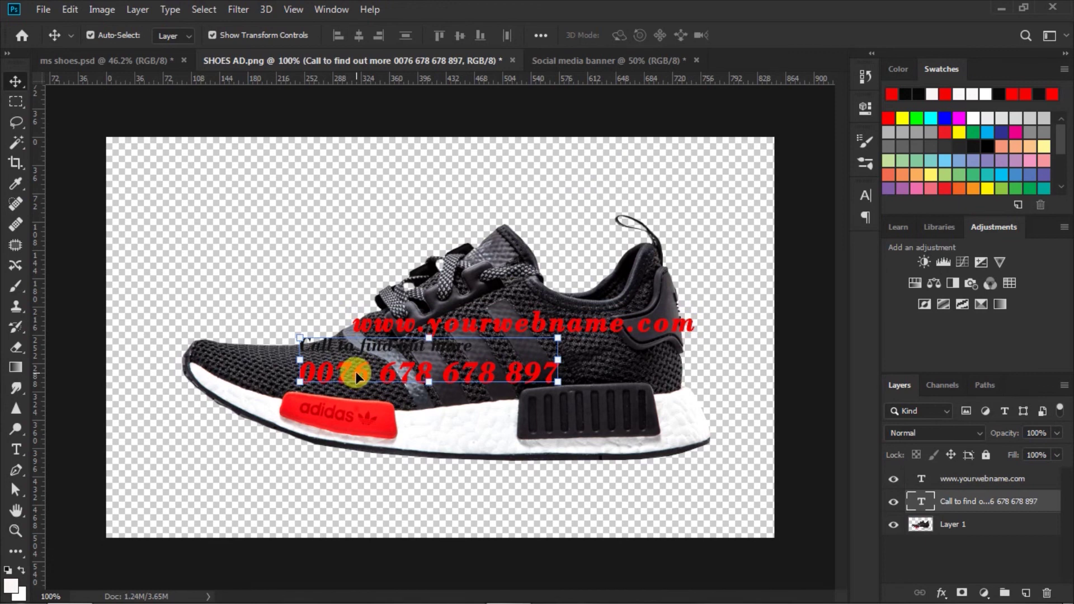
drag(355, 371, 324, 515)
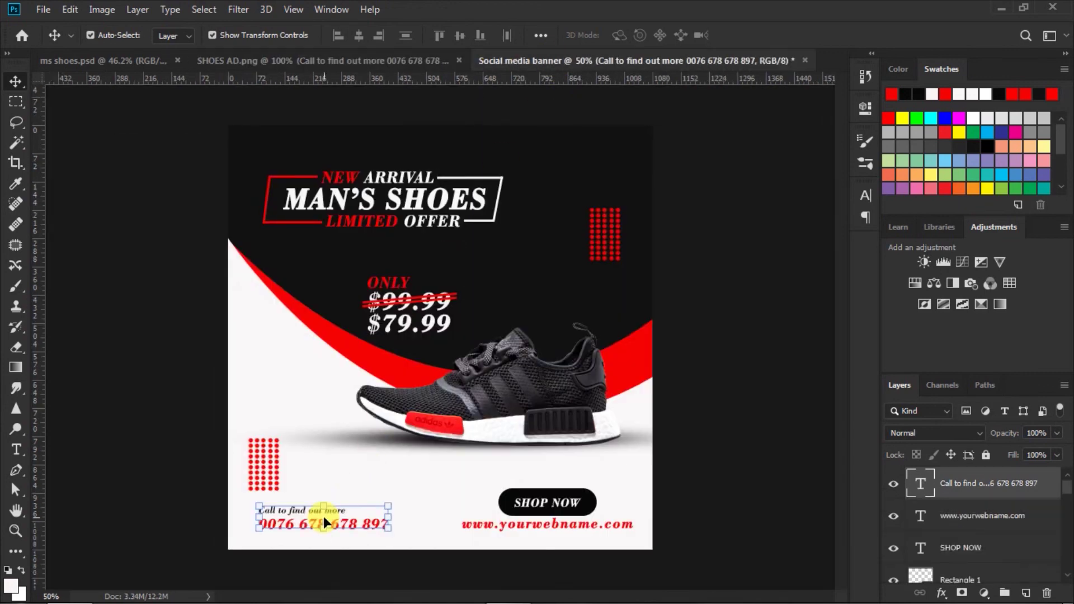
drag(290, 521, 282, 530)
Step: Move the SHOP NOW button and website text slightly lower together
click(559, 506)
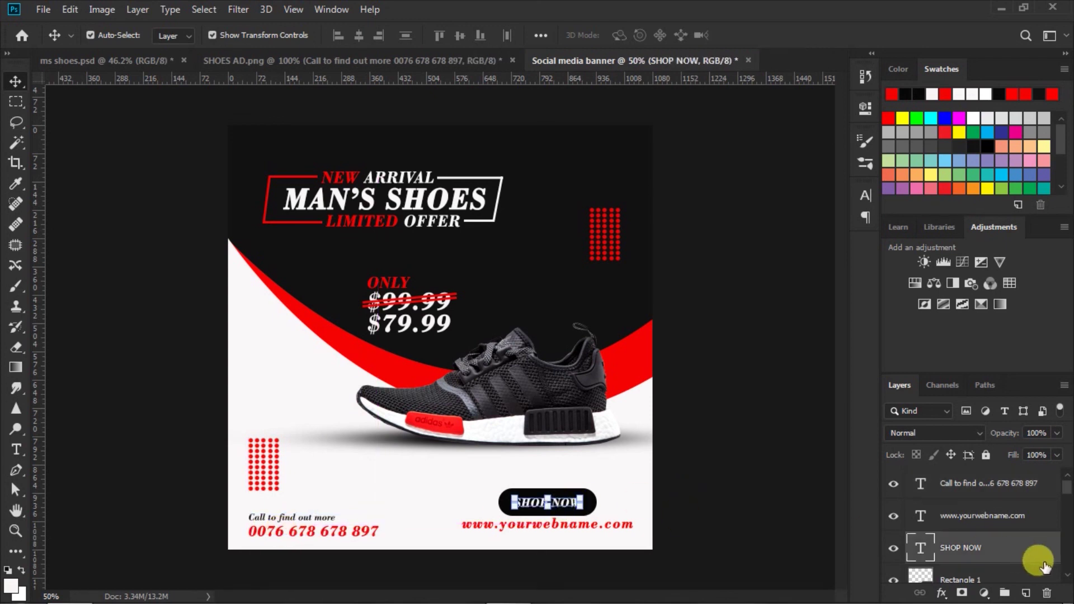
click(920, 574)
shift+click(965, 512)
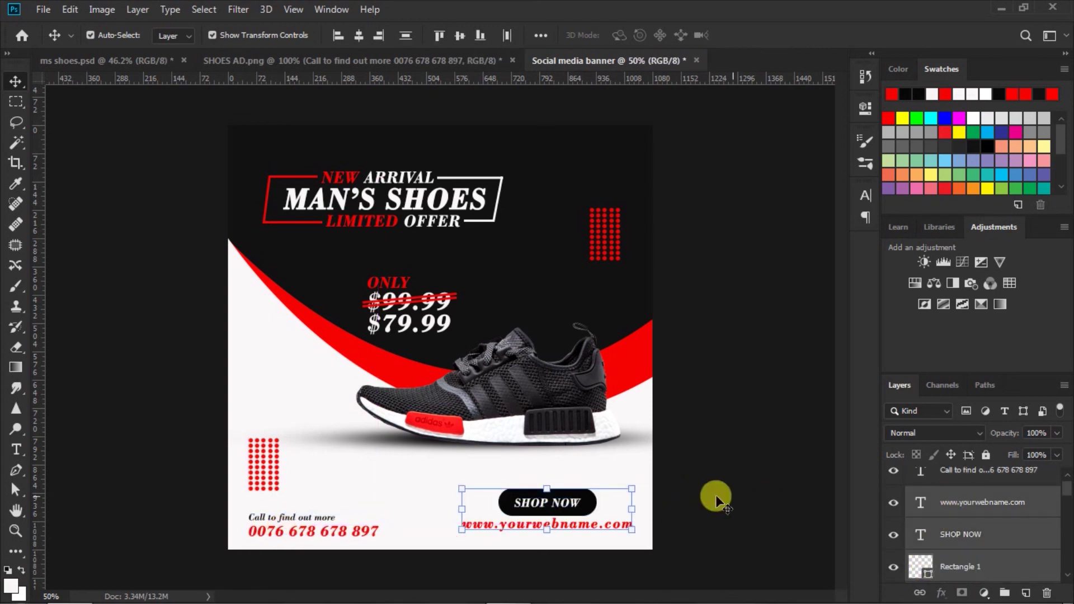
drag(593, 508, 595, 510)
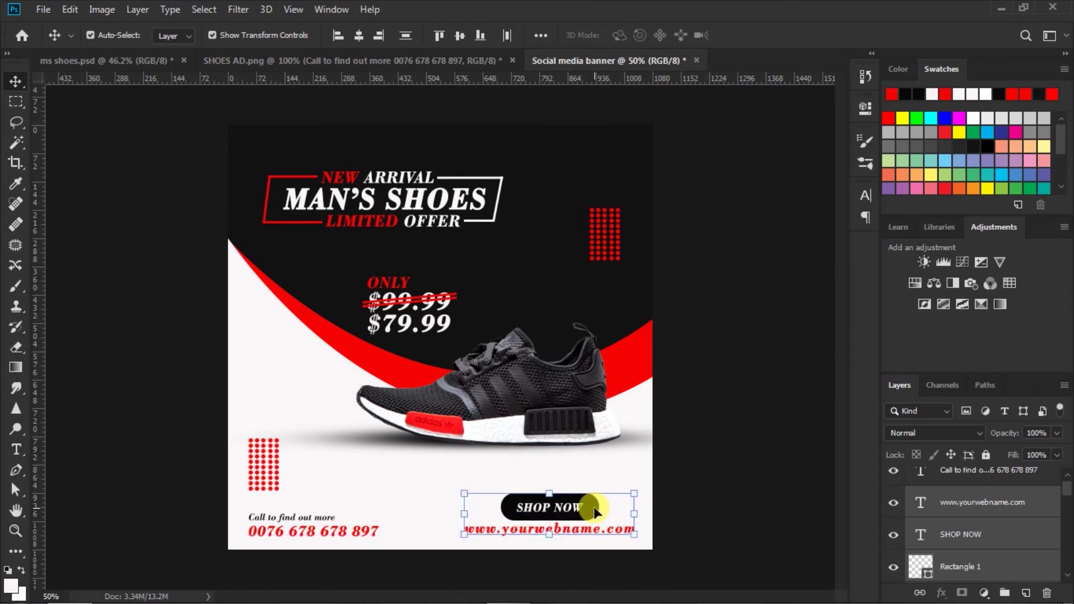
click(716, 471)
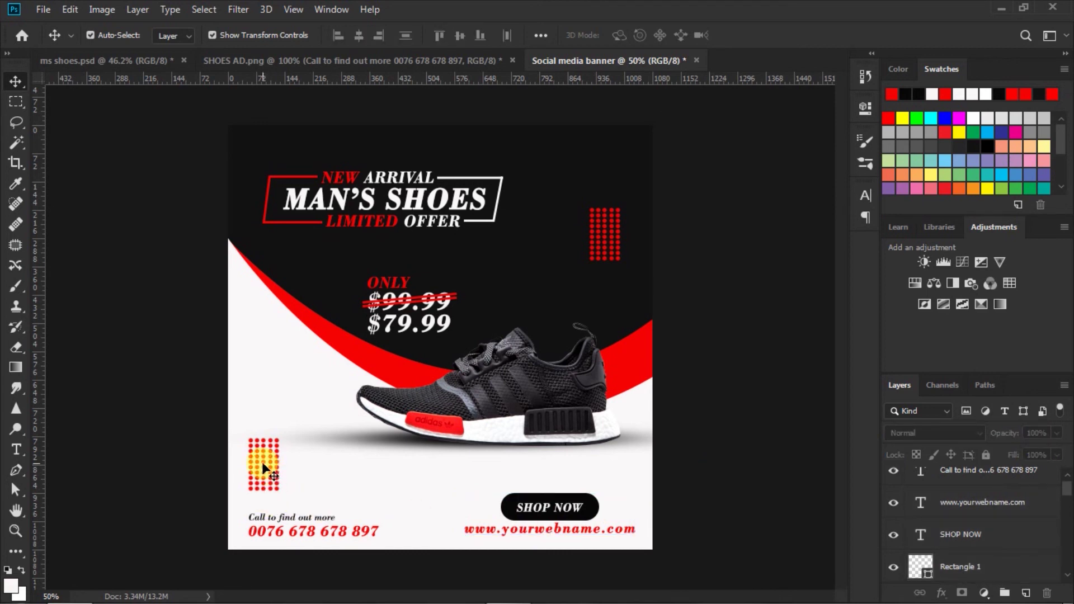
click(676, 402)
Step: Type LOGO near the banner's top-right corner
click(15, 441)
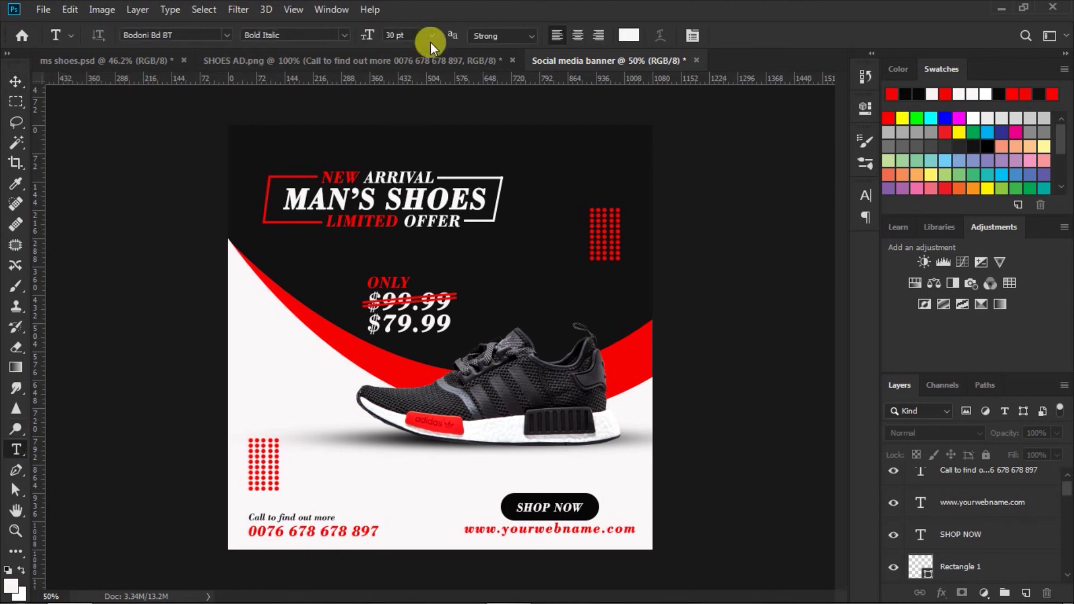
click(431, 37)
click(412, 223)
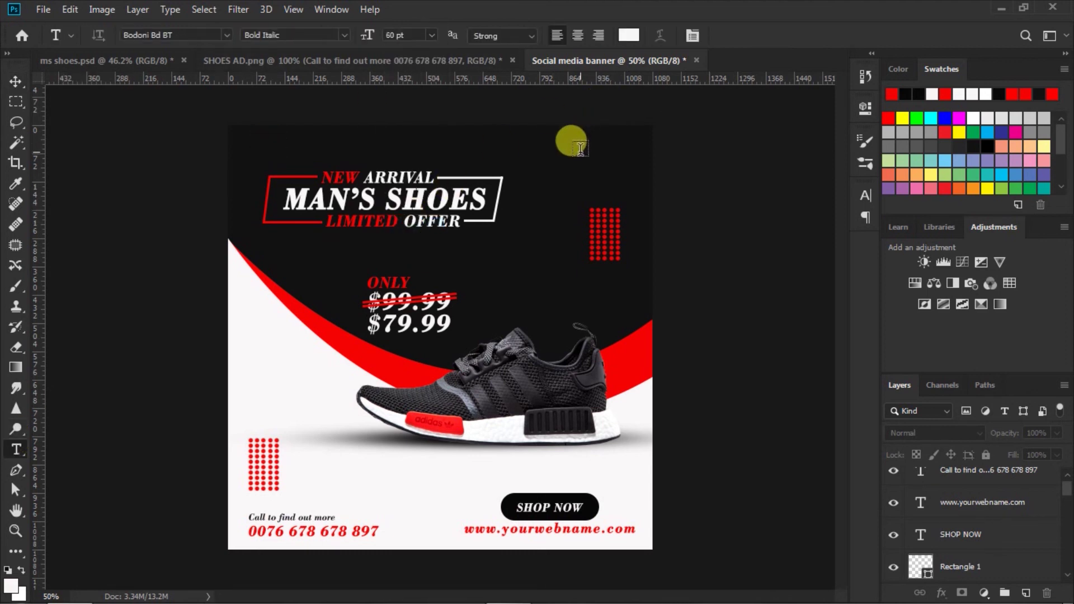
click(572, 149)
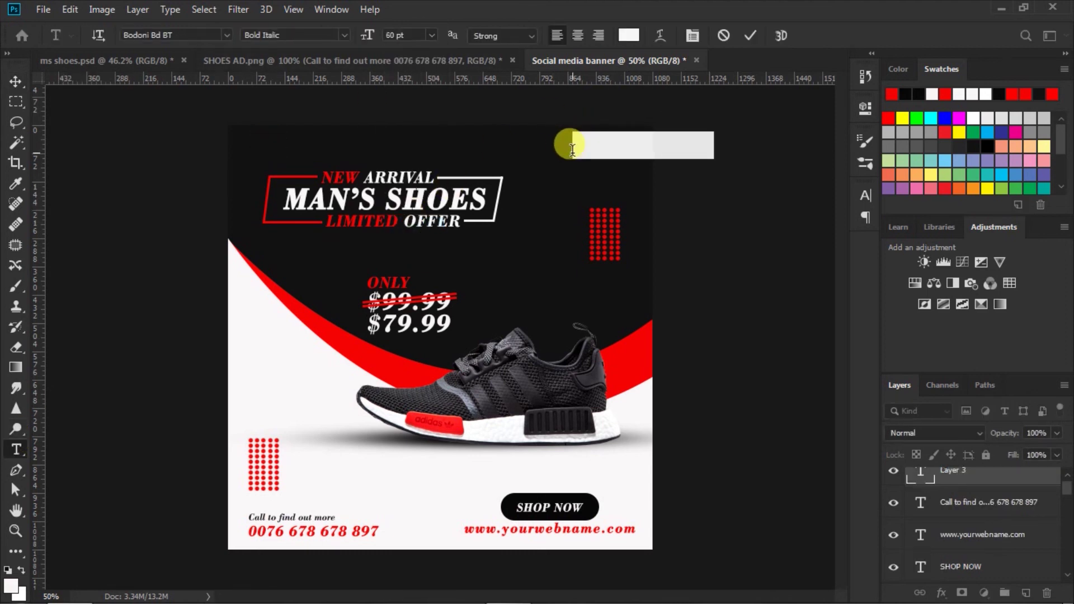
text(LOGO)
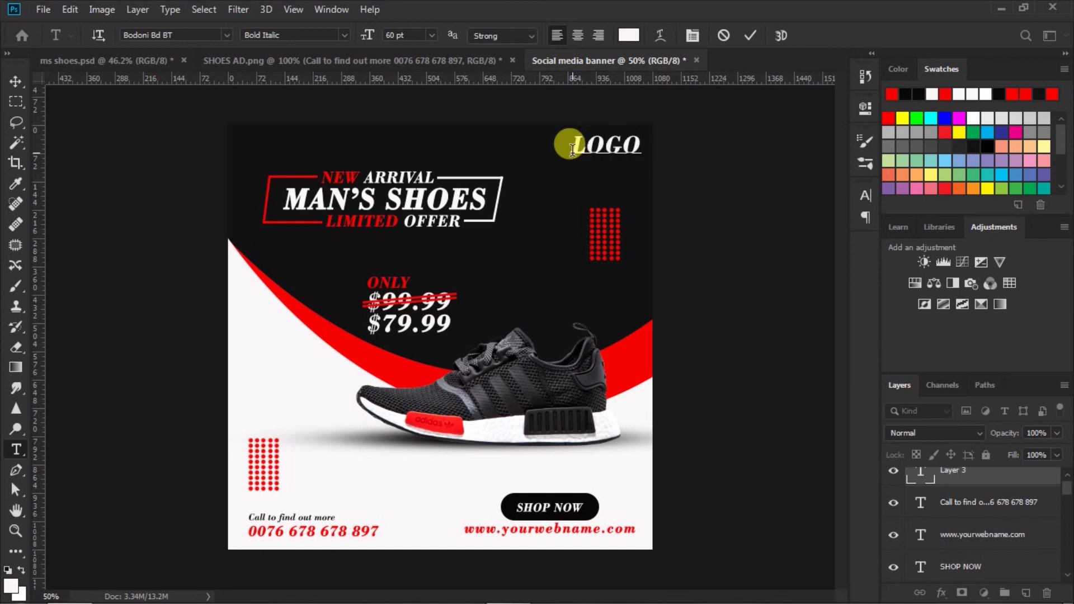
key(ctrl+a)
Step: Make LOGO 48 pt Faux Bold with -40 tracking, then position it top-right
click(864, 196)
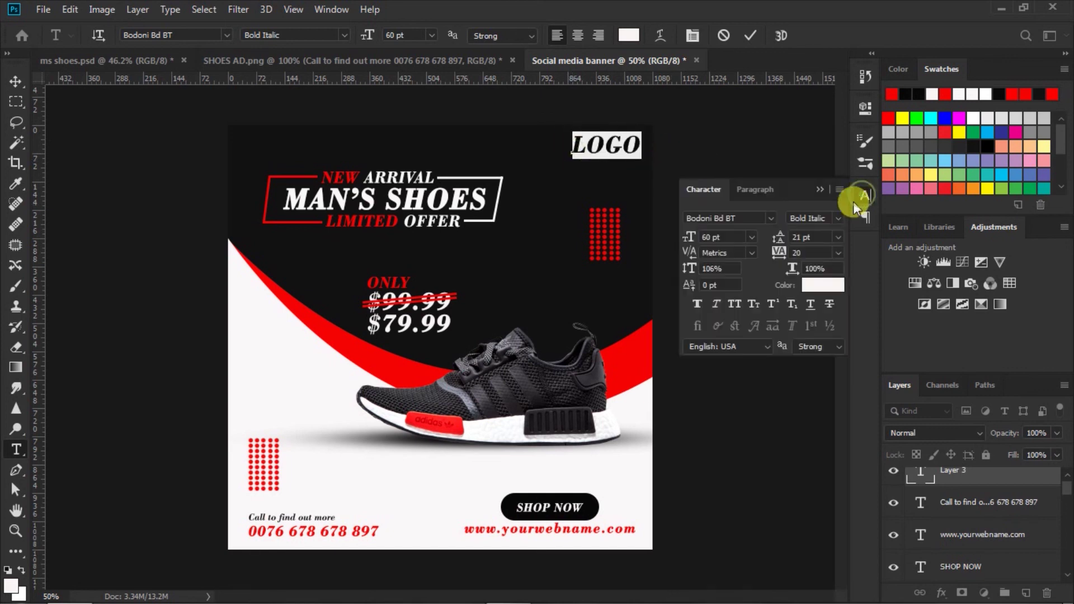
click(693, 303)
click(751, 238)
click(717, 414)
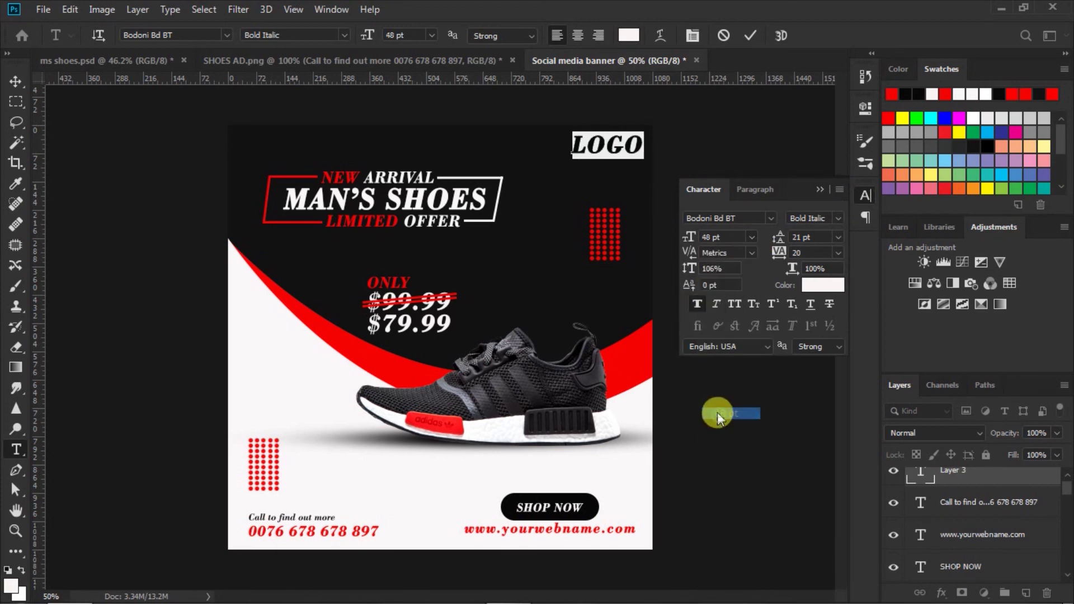
drag(779, 257, 769, 252)
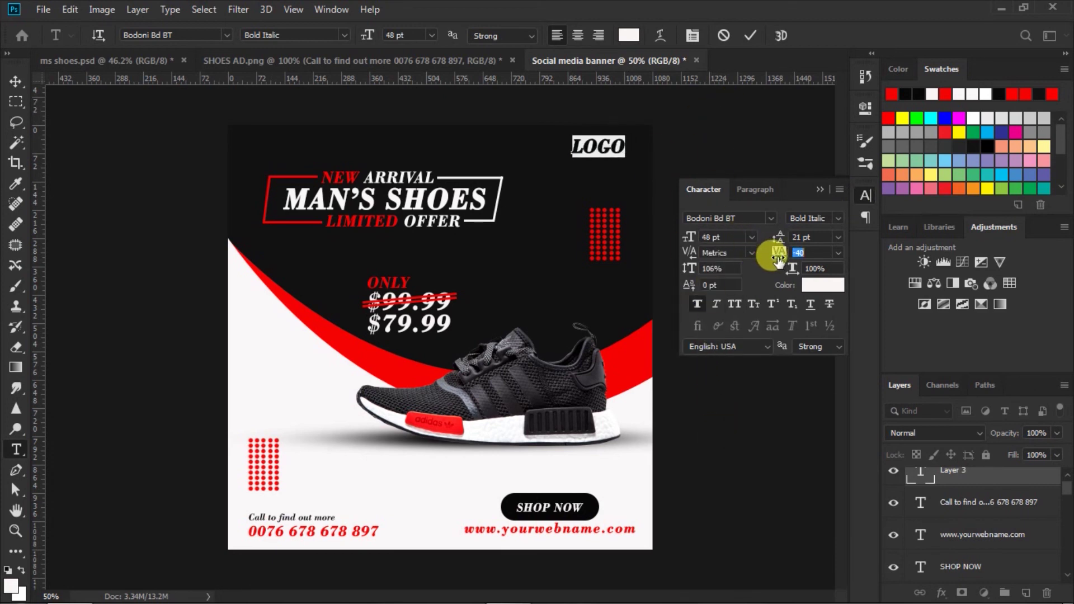
click(751, 35)
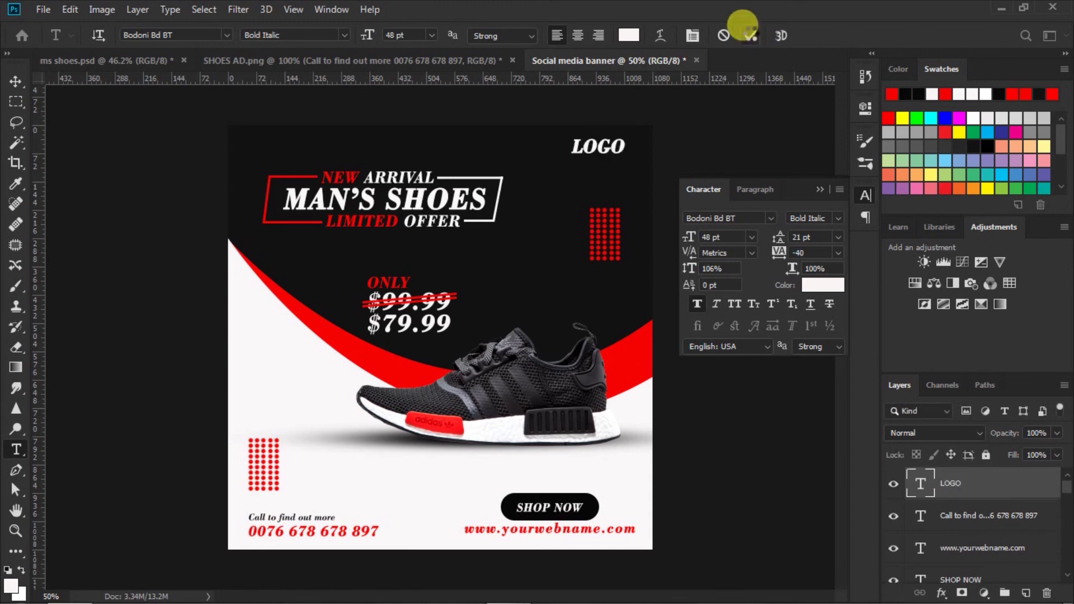
click(819, 189)
click(16, 81)
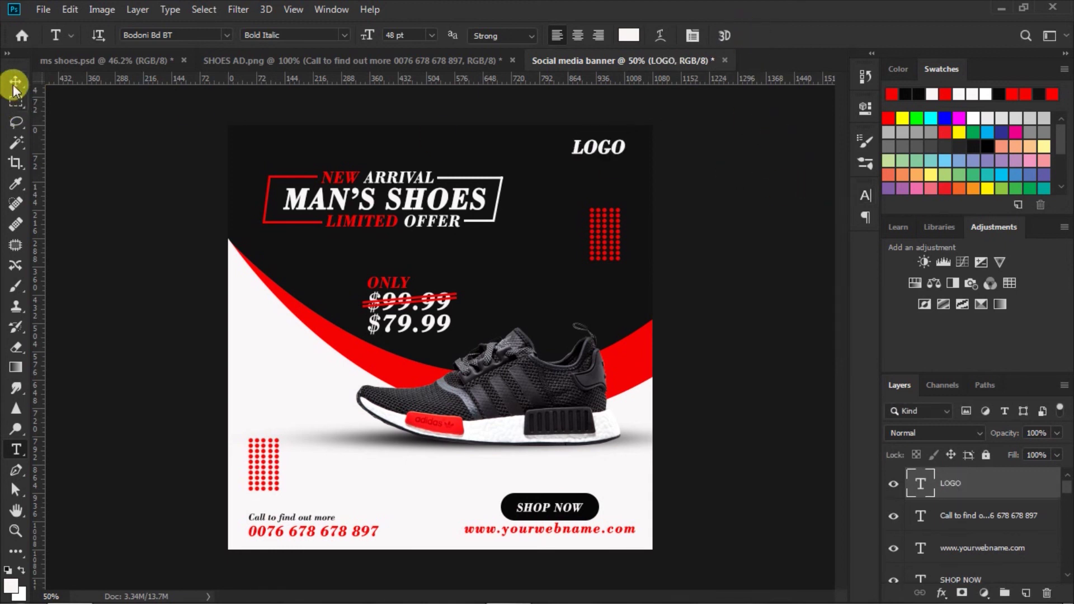
drag(599, 150, 609, 155)
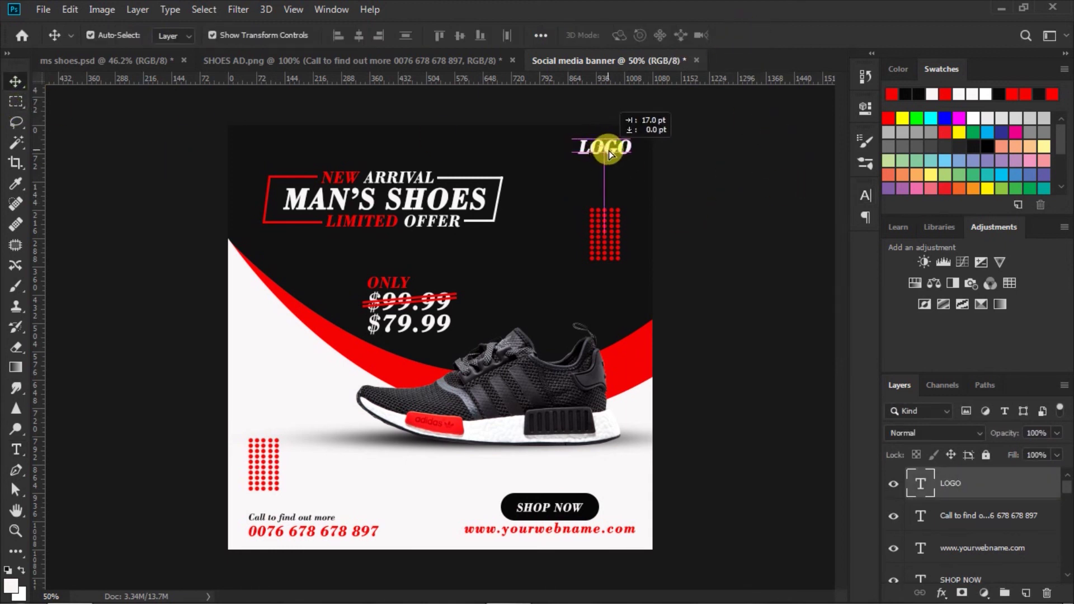
click(703, 163)
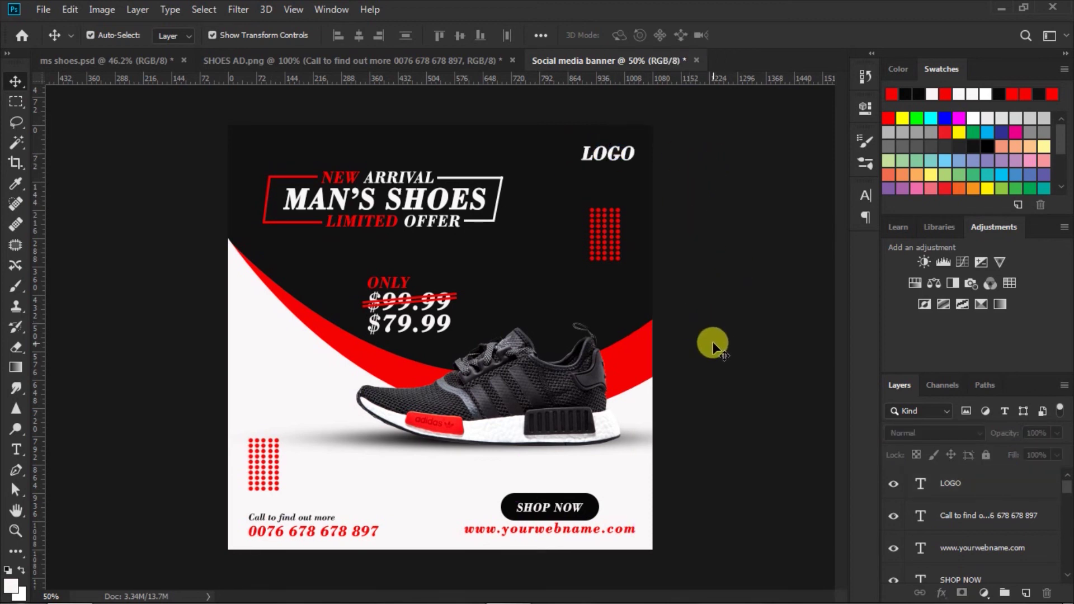